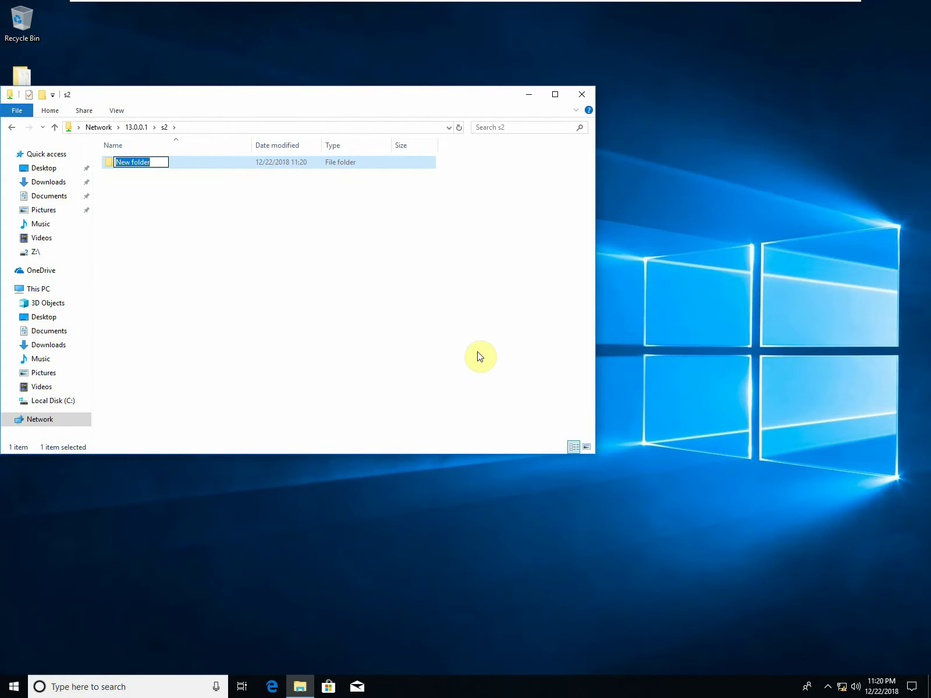
Name the new folder in s2 'khi', then go back to the 13.0.0.1 share list.
{"action": "type", "text": "khi"}
{"action": "left_click", "coordinate": [354, 283]}
{"action": "left_click", "coordinate": [11, 126]}
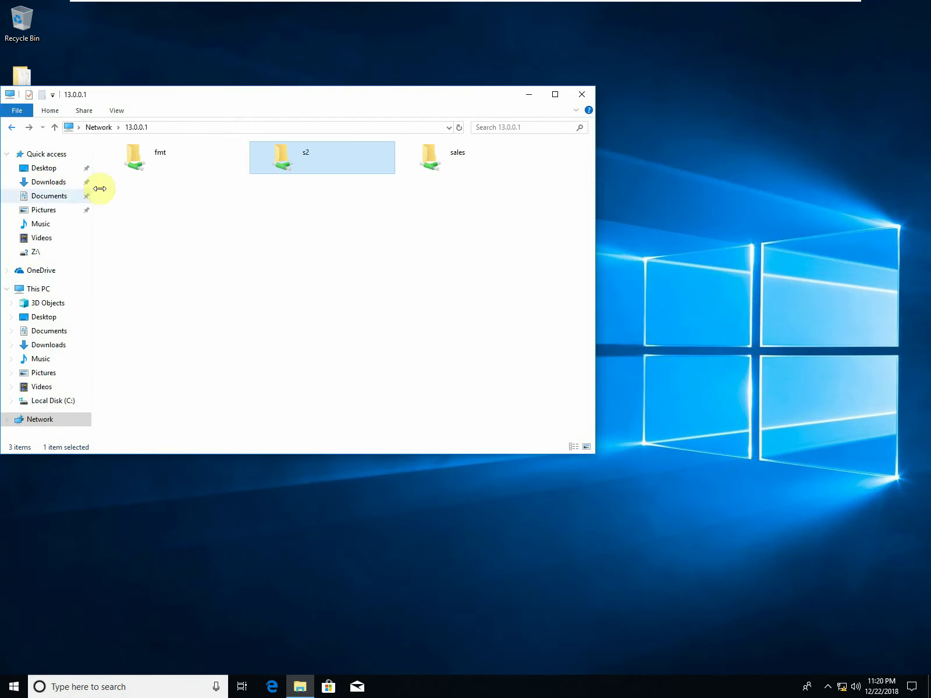
Try the fmt share, dismiss its credentials prompt, and open the sales share instead.
{"action": "double_click", "coordinate": [127, 154]}
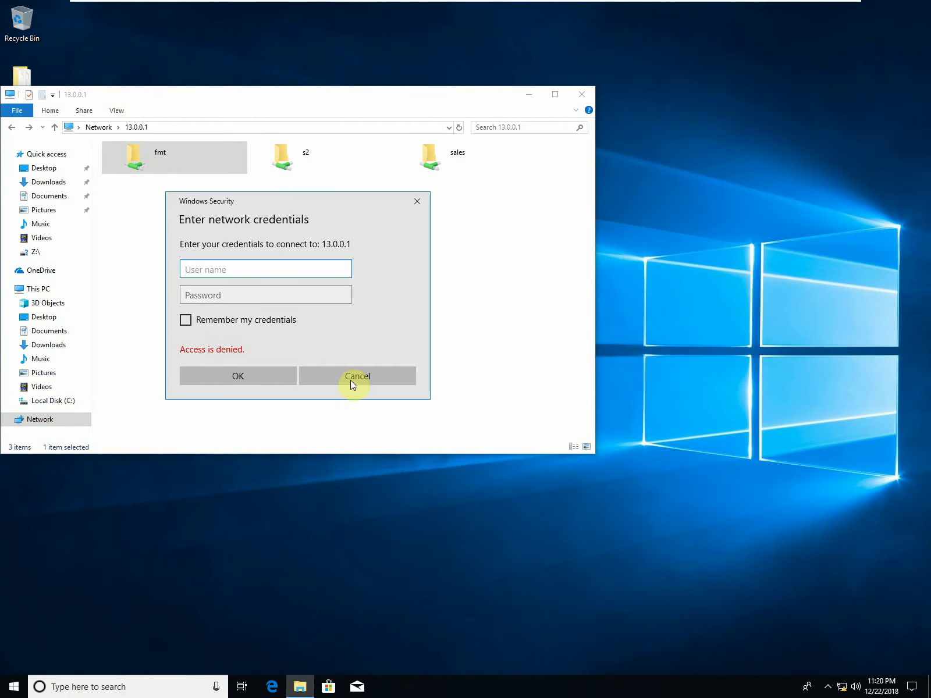
{"action": "left_click", "coordinate": [351, 377]}
{"action": "double_click", "coordinate": [446, 157]}
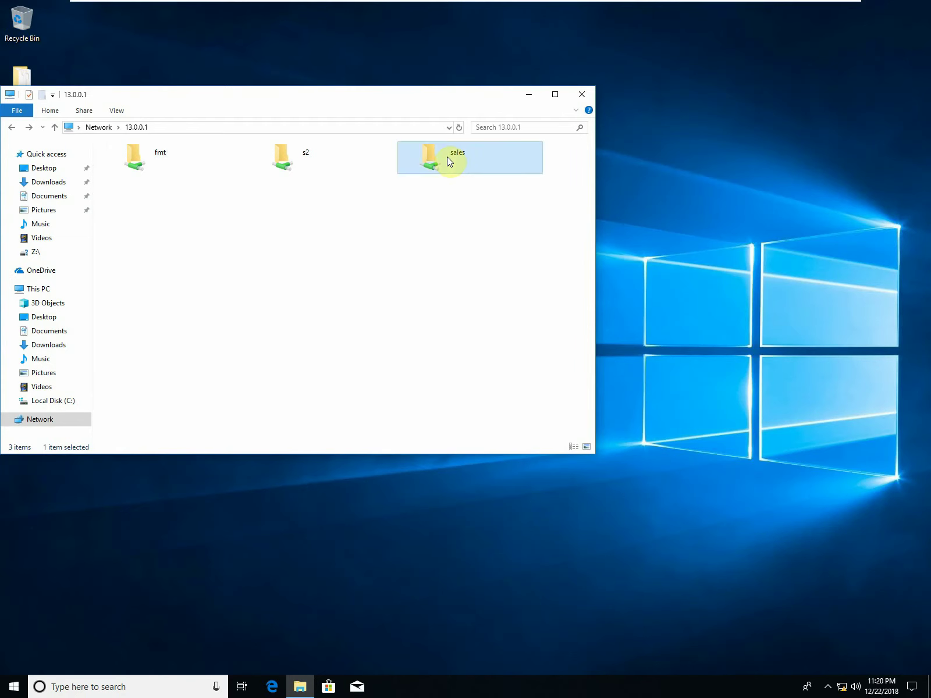
Create an empty text document named Electric in sales and return to the share list.
{"action": "right_click", "coordinate": [231, 252]}
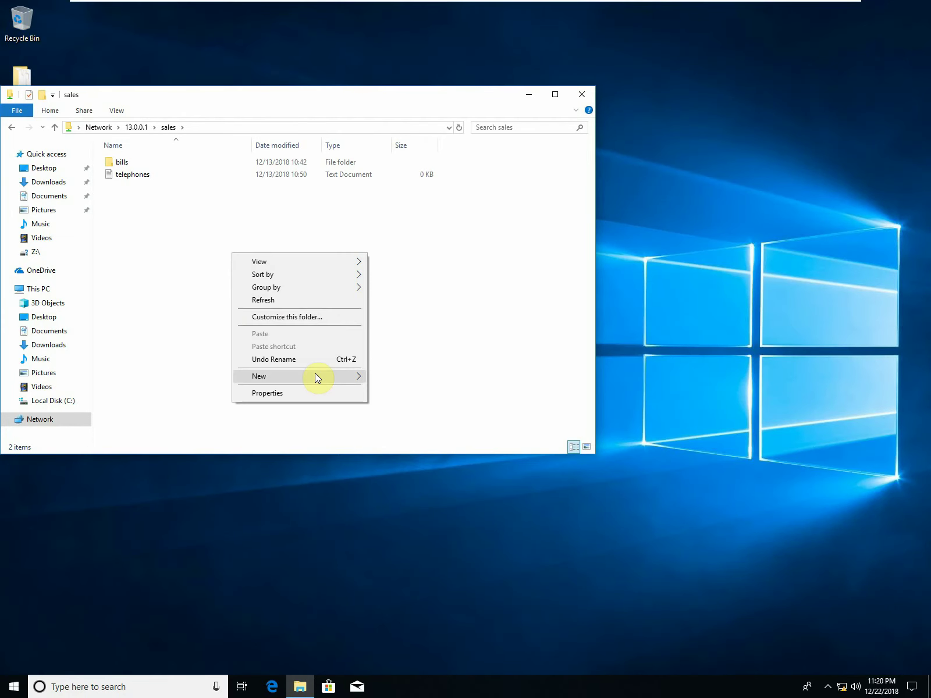
{"action": "mouse_move", "coordinate": [316, 373]}
{"action": "left_click", "coordinate": [410, 446]}
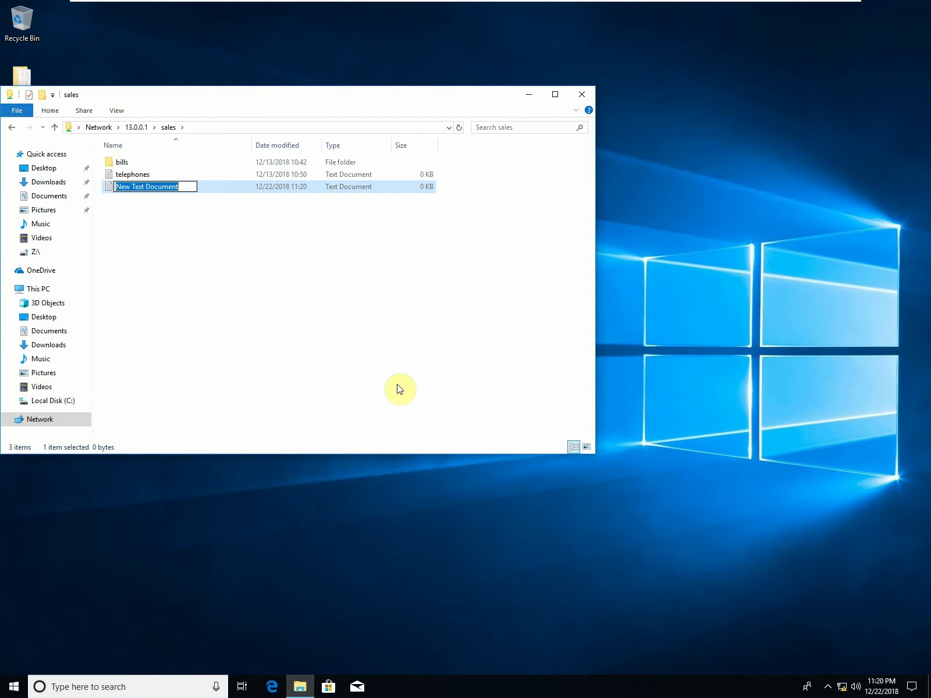
{"action": "type", "text": "Electric"}
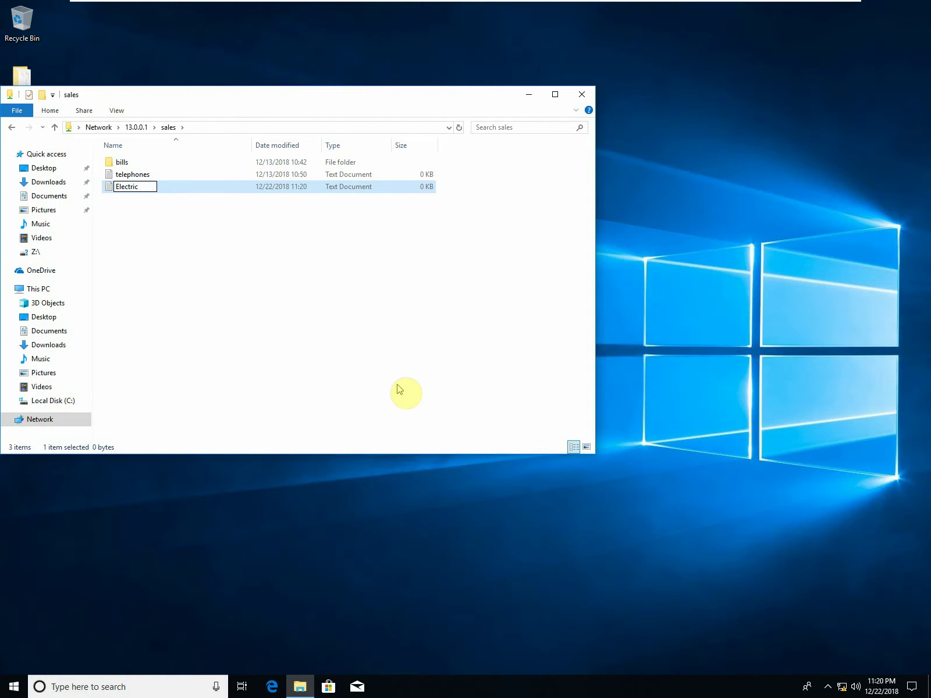
{"action": "left_click", "coordinate": [302, 323]}
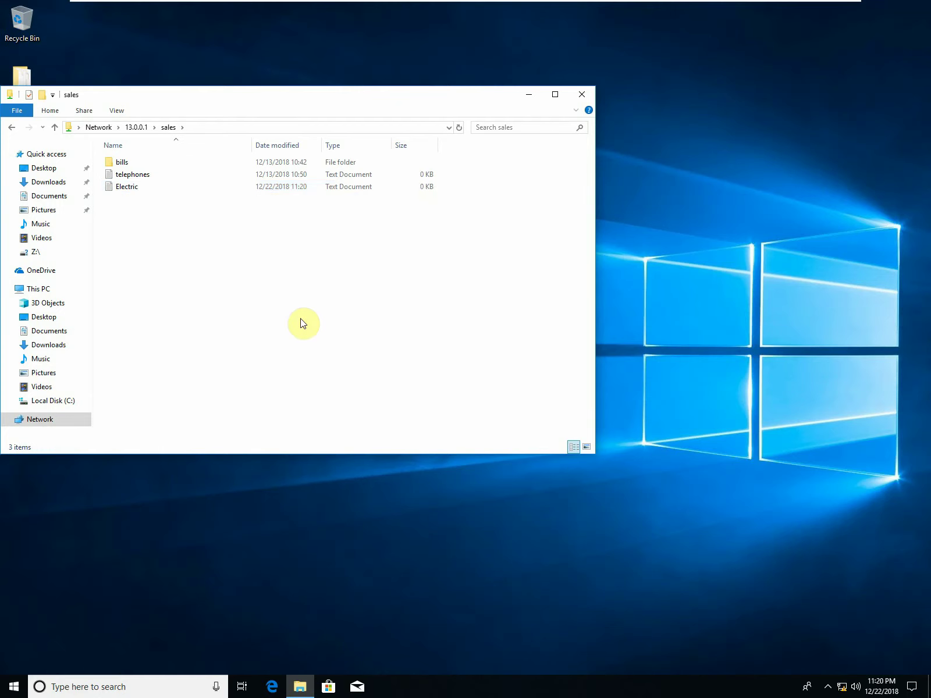
{"action": "left_click", "coordinate": [12, 128]}
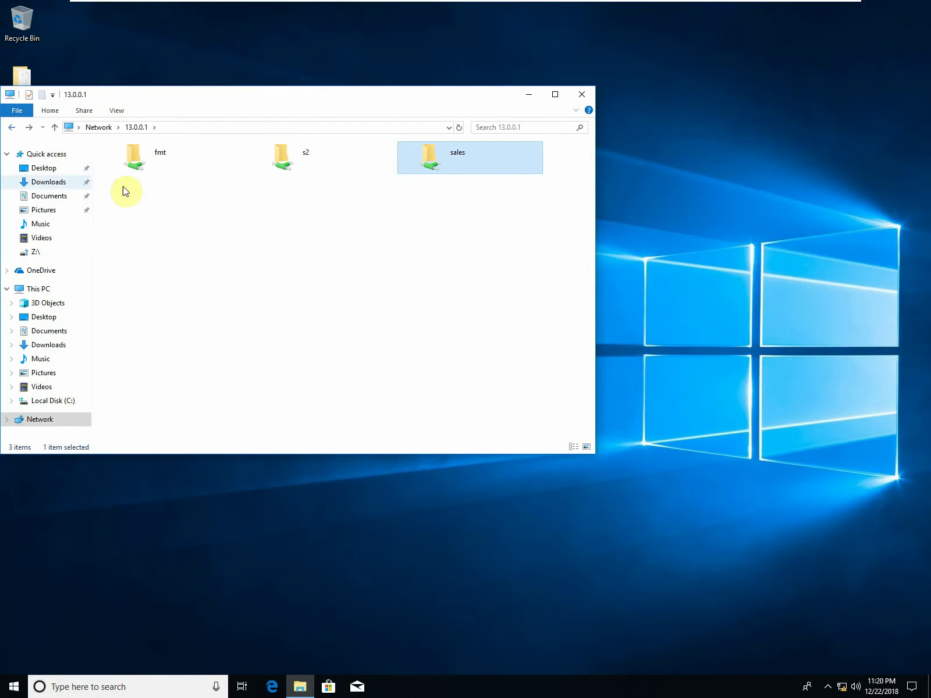
Exit full screen, view the samba.jpeg network diagram, and bring up the CentOS-7 VM.
{"action": "mouse_move", "coordinate": [519, 3]}
{"action": "left_click", "coordinate": [323, 11]}
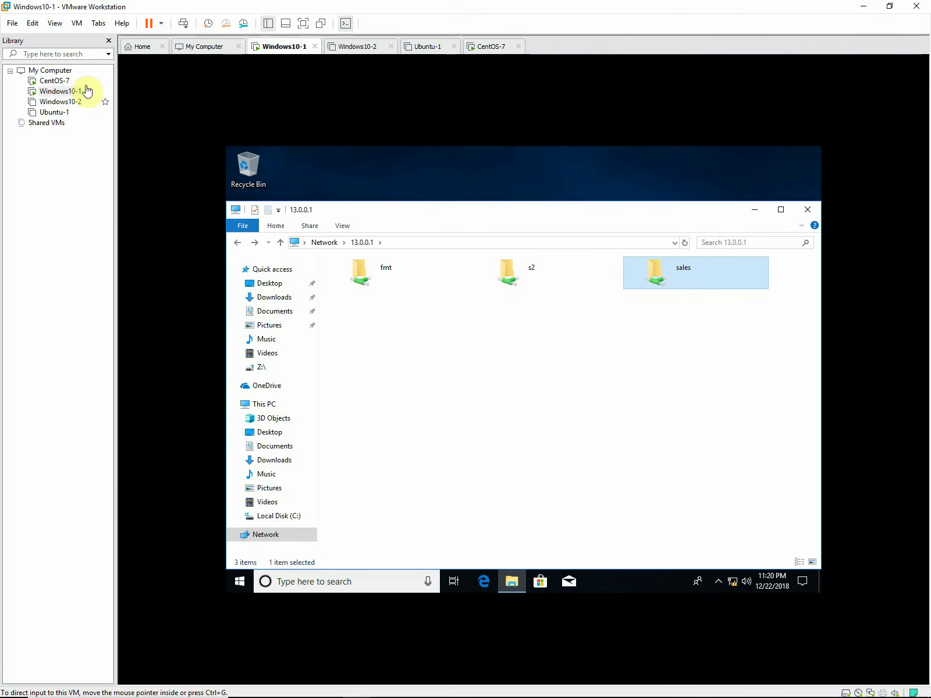
{"action": "left_click", "coordinate": [52, 80]}
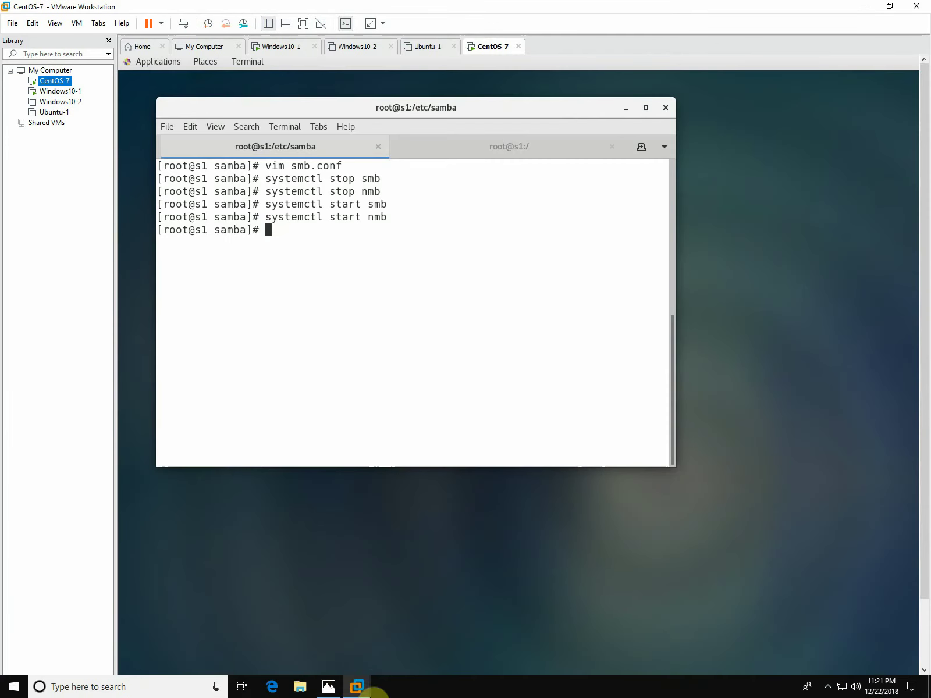
{"action": "left_click", "coordinate": [339, 688]}
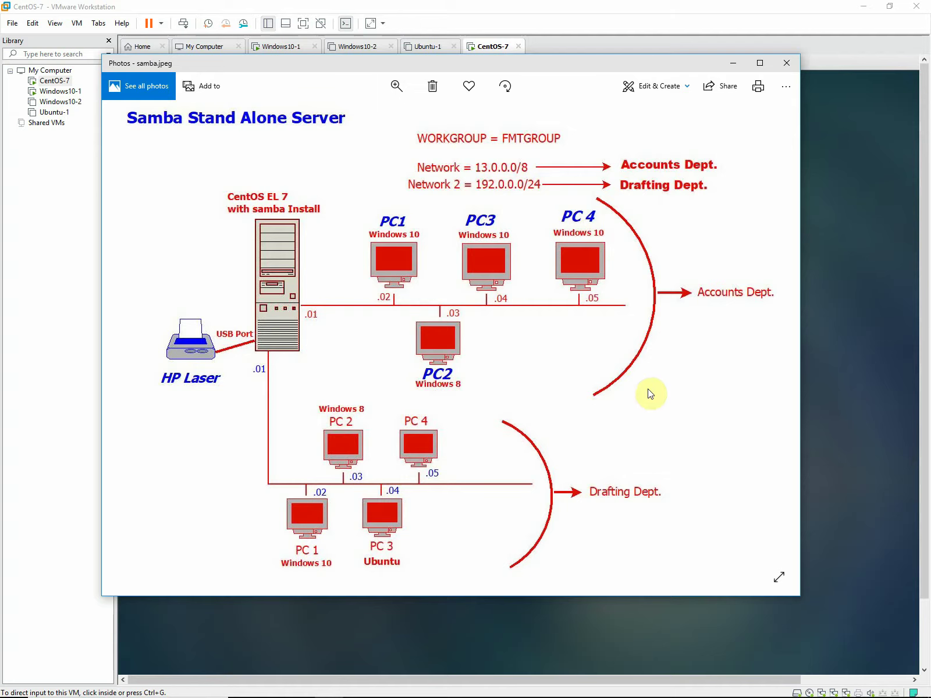
{"action": "left_click", "coordinate": [36, 440]}
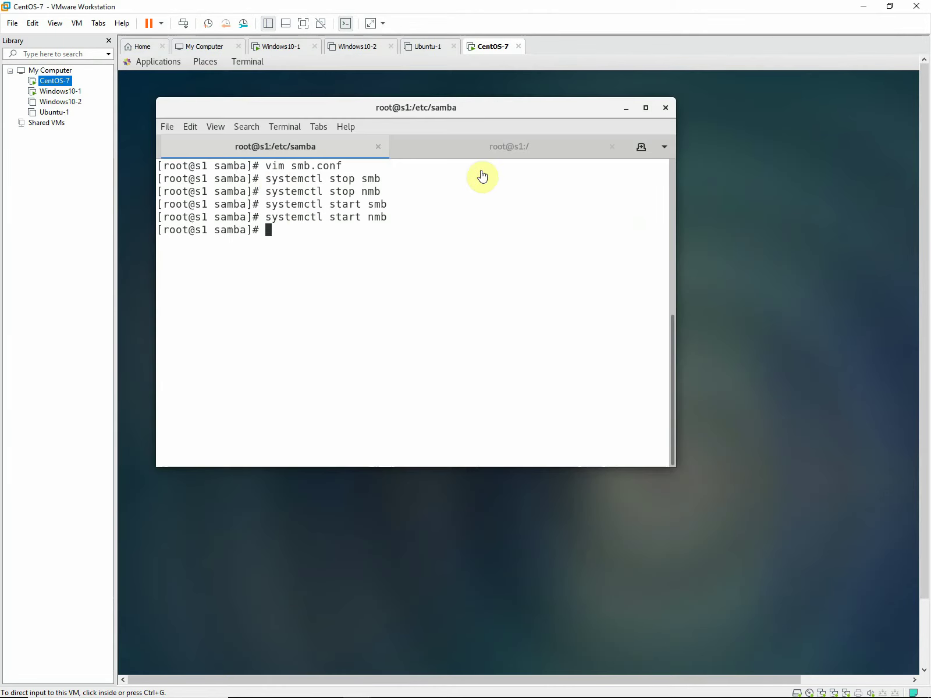
Run pdbedit and pdbedit -L in the root@s1:/ terminal tab.
{"action": "left_click", "coordinate": [476, 153]}
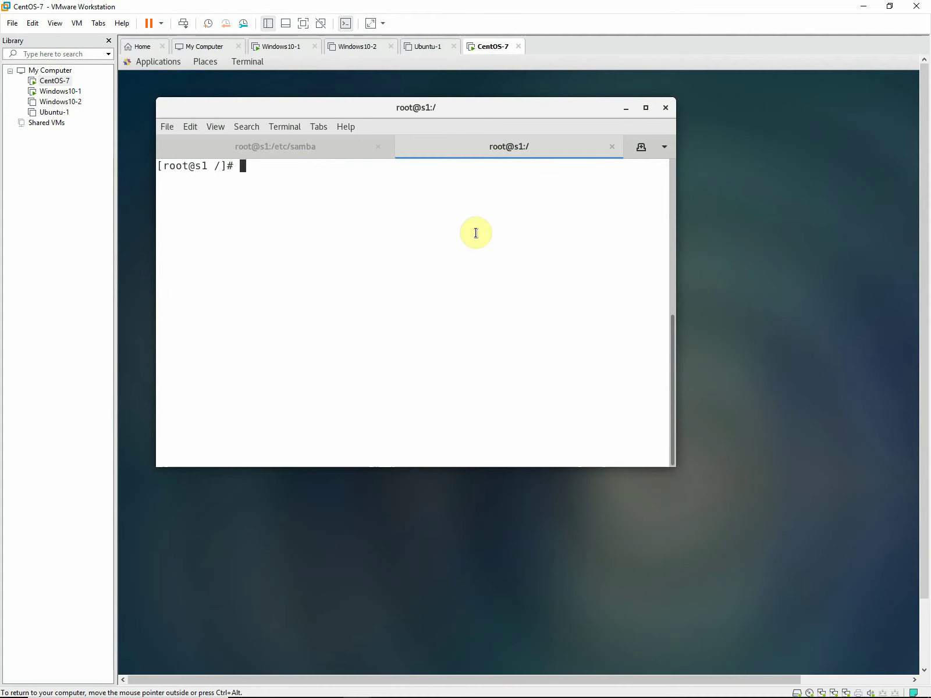
{"action": "type", "text": "pdbedit"}
{"action": "key", "text": "Return"}
{"action": "type", "text": "pdbedit "}
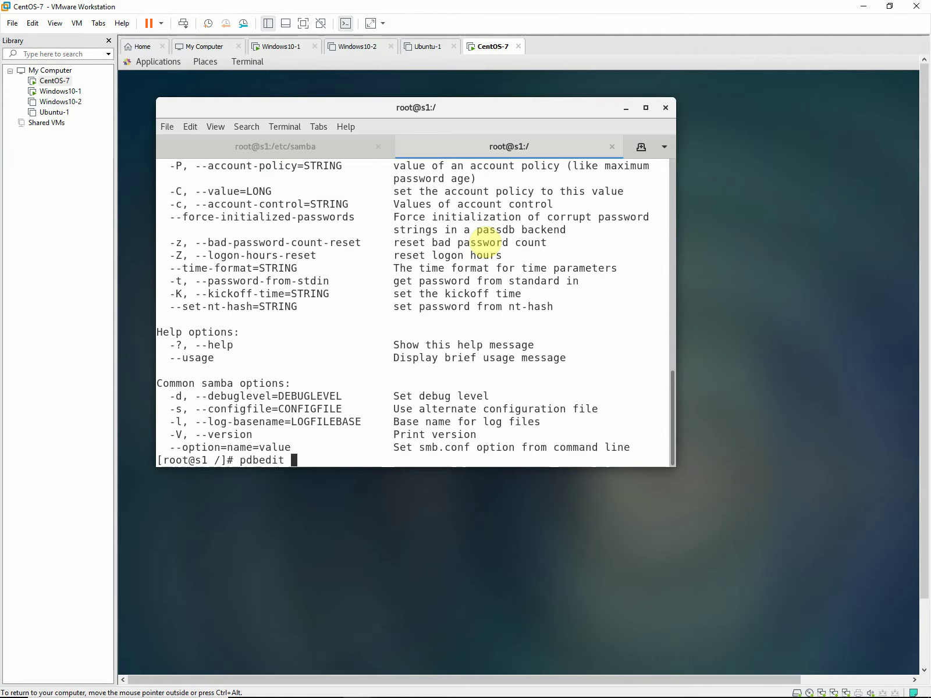
{"action": "type", "text": "-L"}
{"action": "key", "text": "Return"}
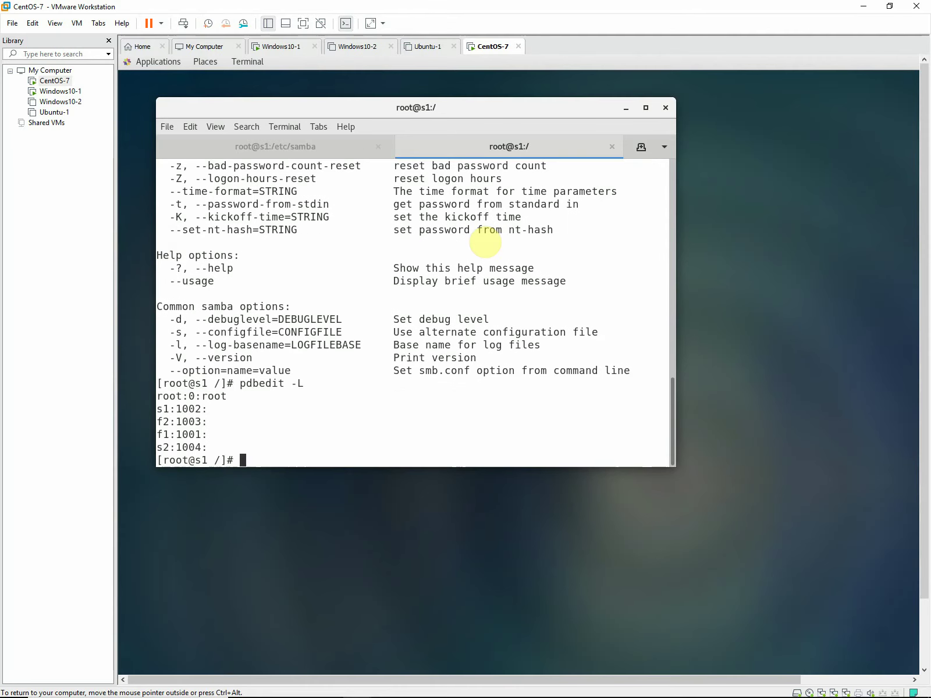
Clear the screen, rerun pdbedit -L, and highlight the listed Samba user entries.
{"action": "type", "text": "clear"}
{"action": "key", "text": "Return"}
{"action": "key", "text": "Up"}
{"action": "key", "text": "Up"}
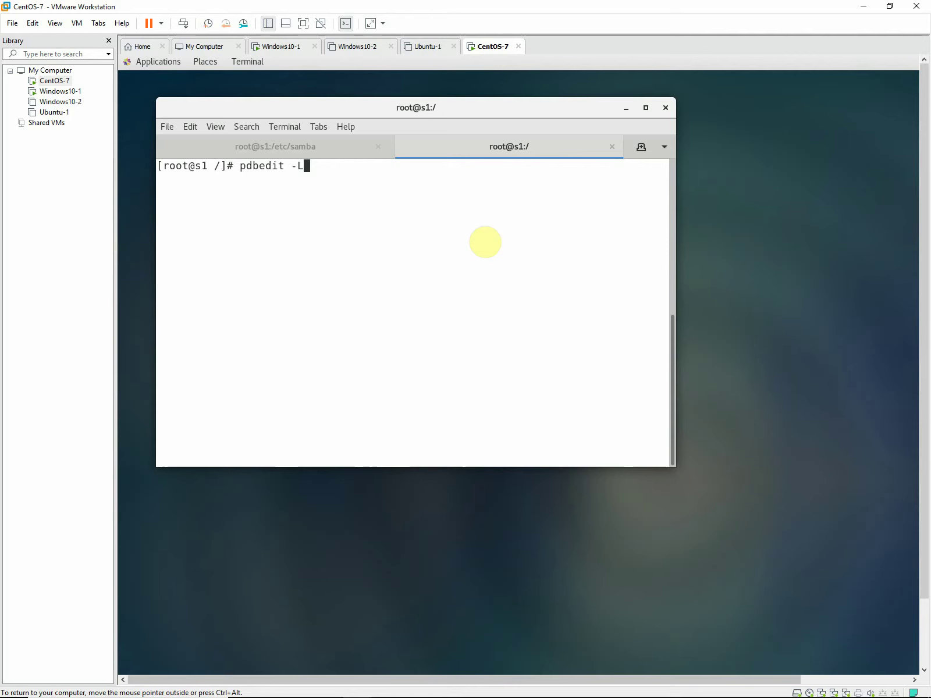
{"action": "key", "text": "Return"}
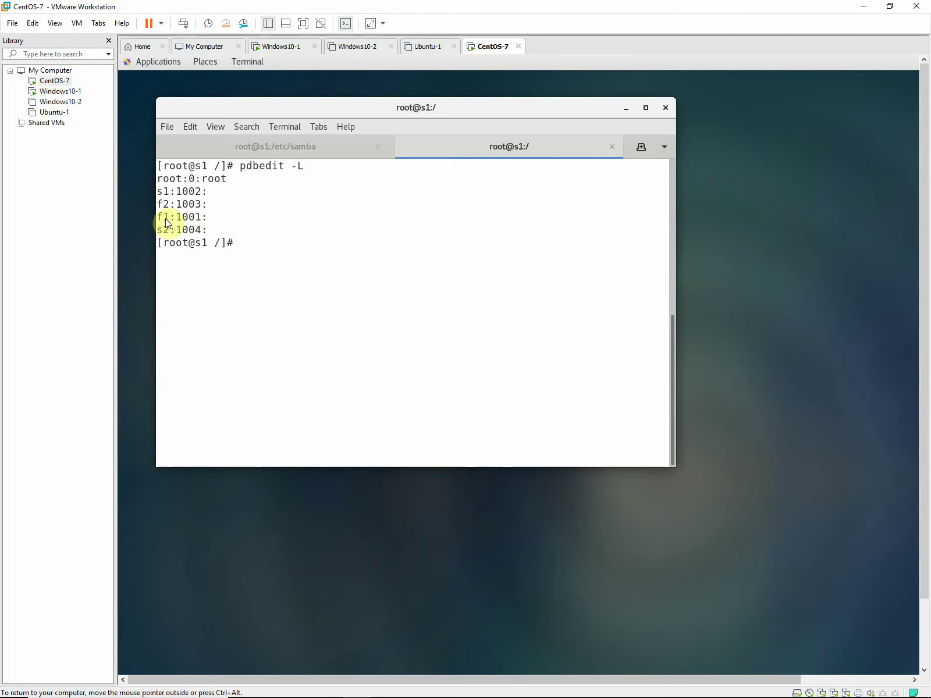
{"action": "left_click_drag", "start_coordinate": [156, 195], "coordinate": [210, 195]}
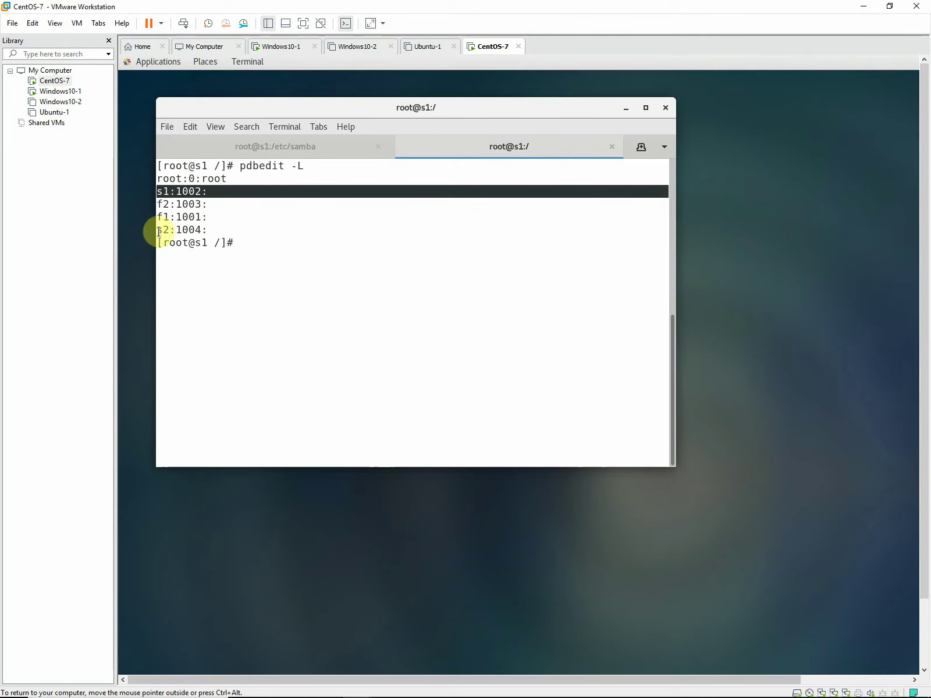
{"action": "left_click_drag", "start_coordinate": [157, 230], "coordinate": [234, 231]}
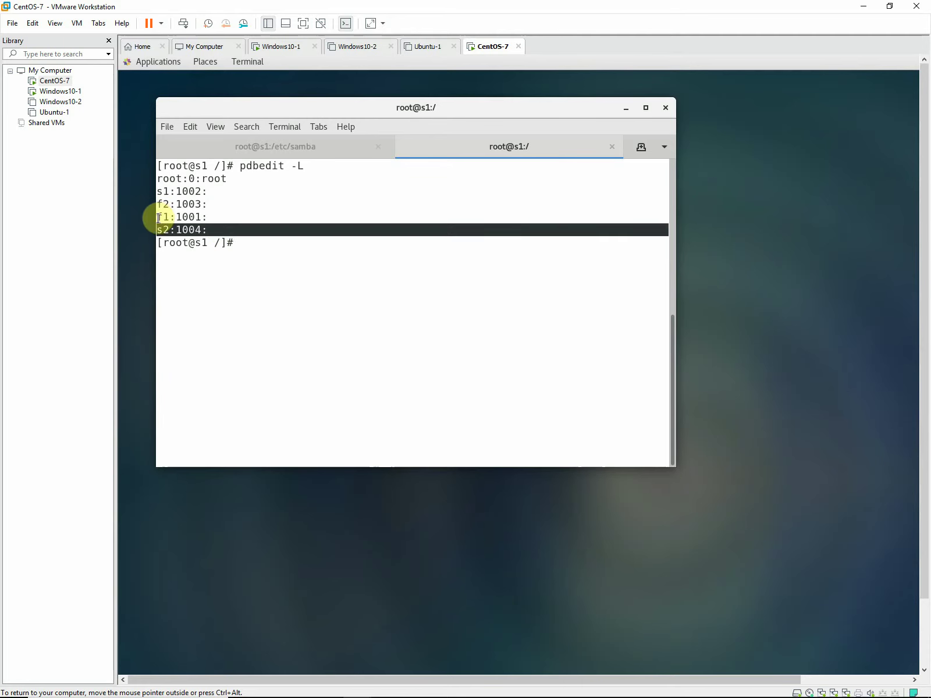
{"action": "left_click_drag", "start_coordinate": [157, 217], "coordinate": [211, 204]}
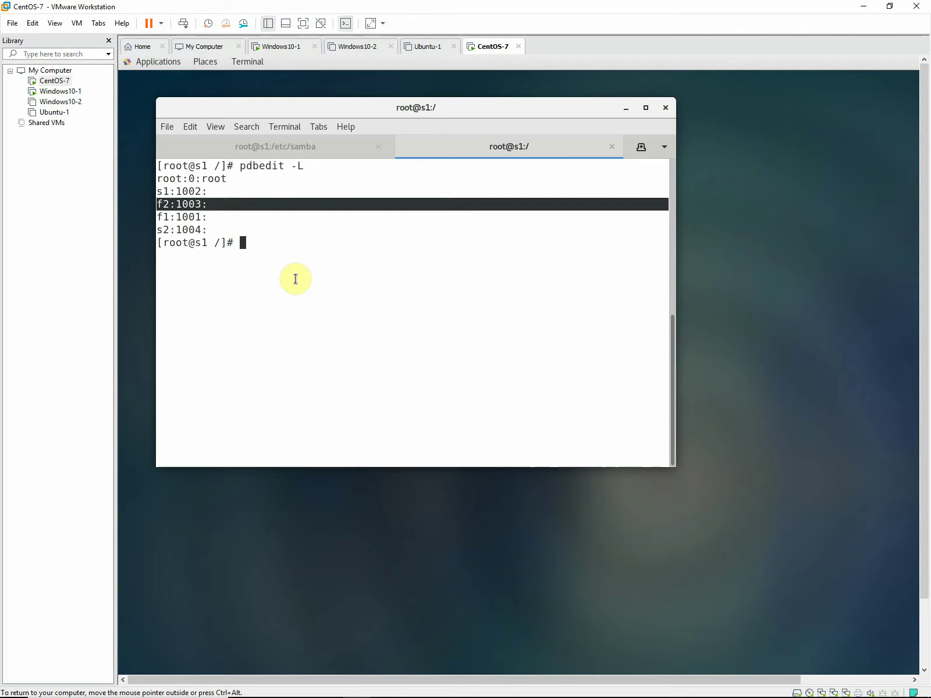
{"action": "left_click", "coordinate": [346, 149]}
{"action": "left_click", "coordinate": [463, 148]}
Run ll in / and point out fmt's name, group, owner and rwx group permissions.
{"action": "type", "text": "ll"}
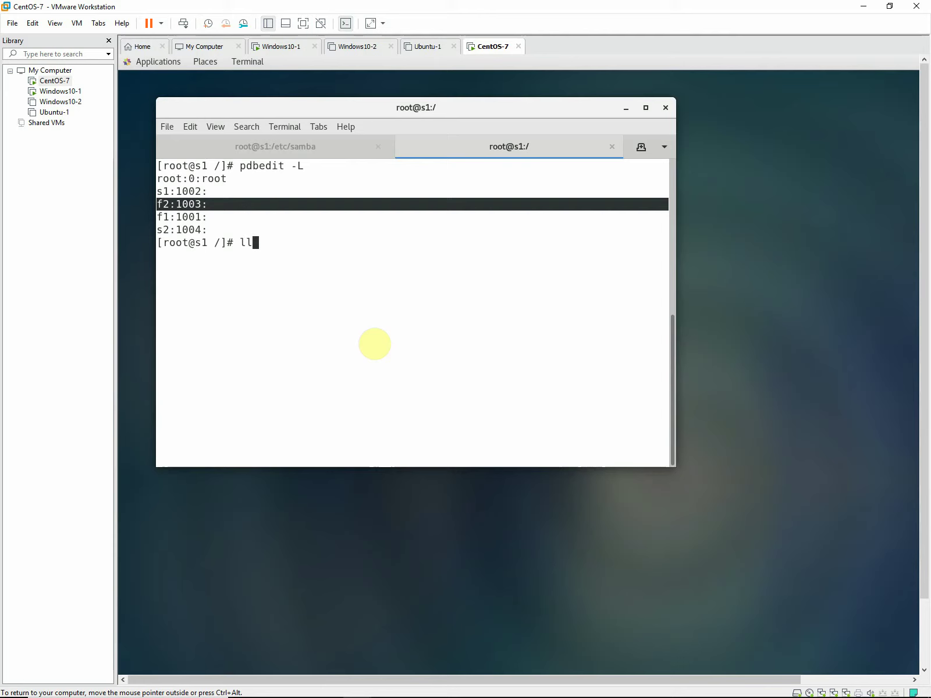
{"action": "key", "text": "Return"}
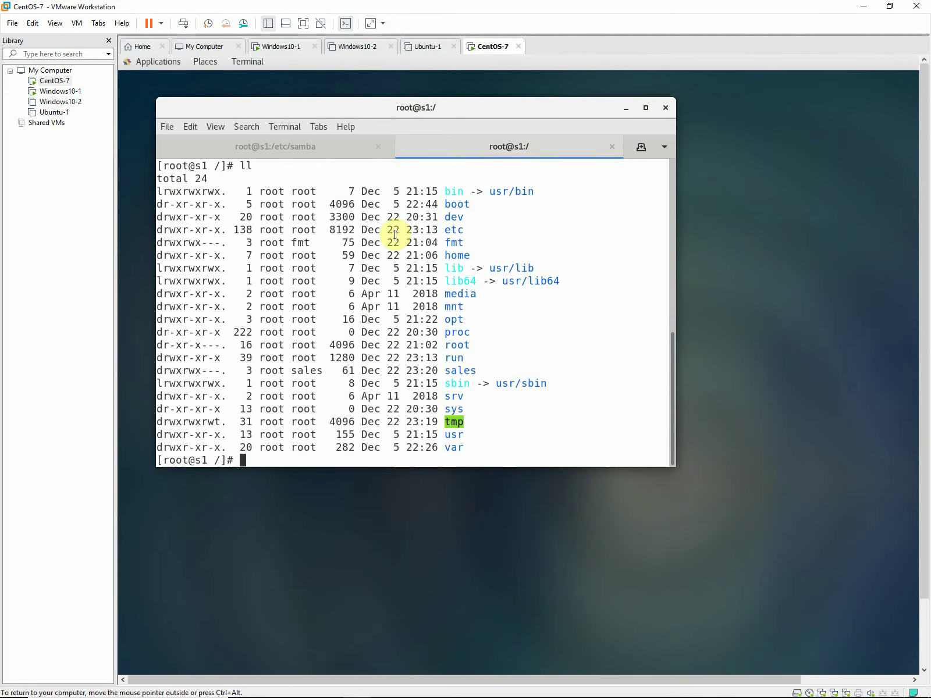
{"action": "double_click", "coordinate": [441, 245]}
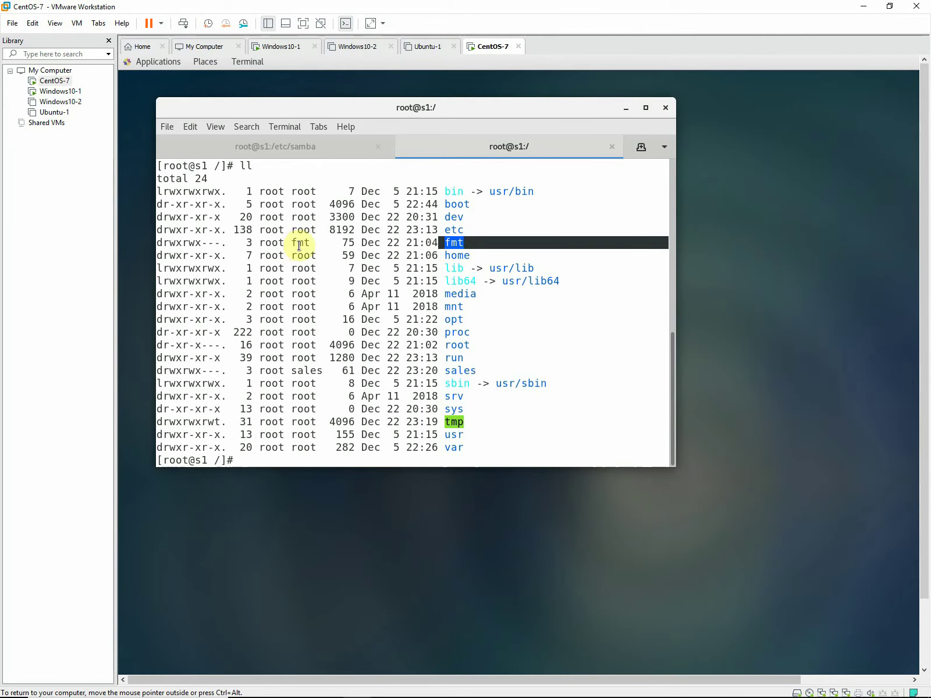
{"action": "left_click_drag", "start_coordinate": [293, 243], "coordinate": [313, 243]}
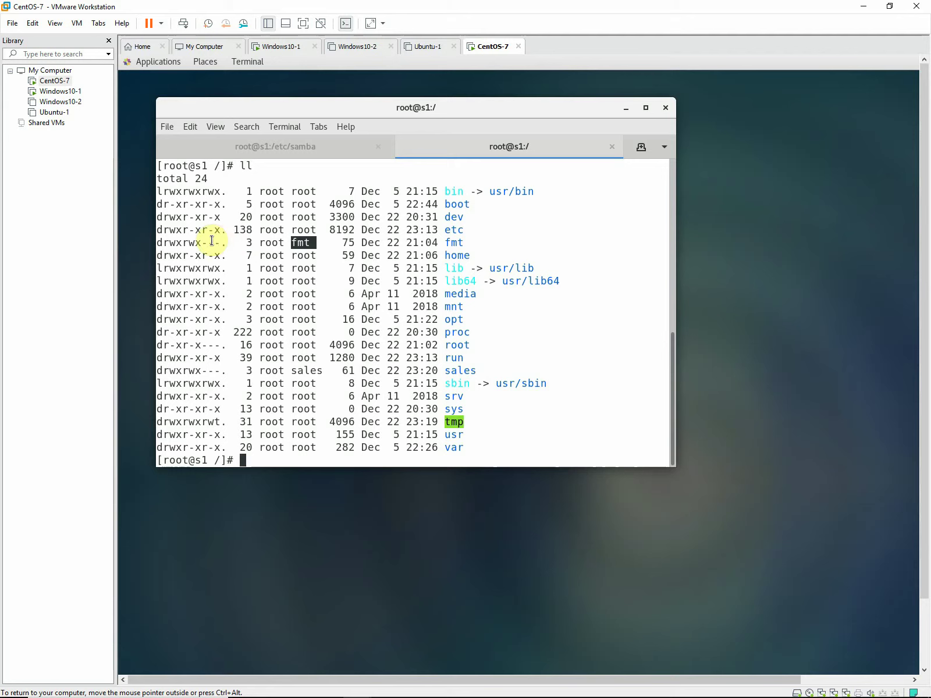
{"action": "left_click_drag", "start_coordinate": [259, 242], "coordinate": [279, 242]}
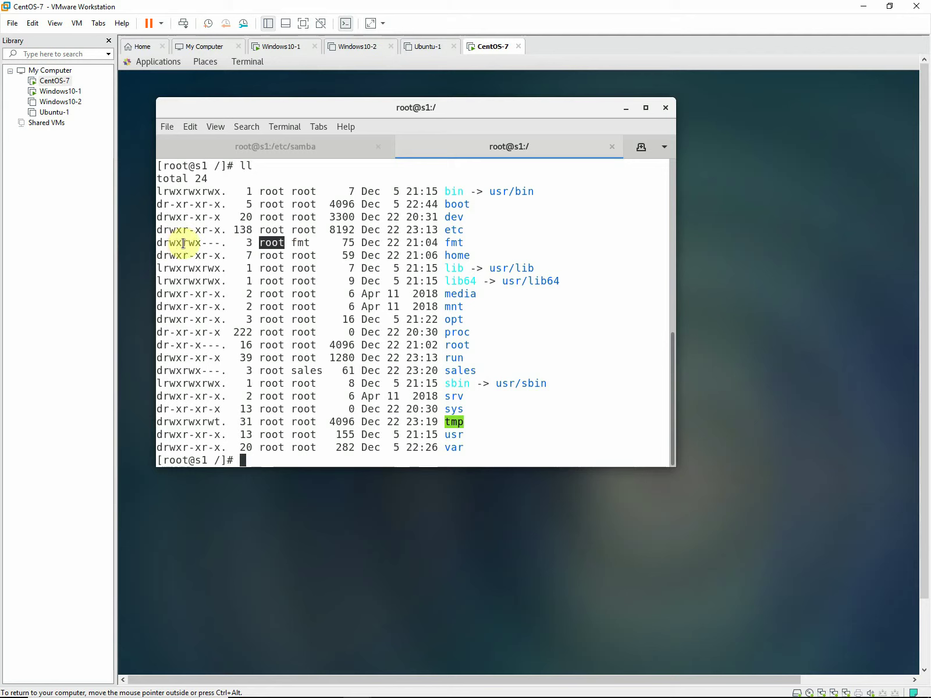
{"action": "mouse_move", "coordinate": [182, 243]}
{"action": "left_mouse_down"}
{"action": "mouse_move", "coordinate": [210, 243]}
{"action": "mouse_move", "coordinate": [200, 243]}
{"action": "left_mouse_up"}
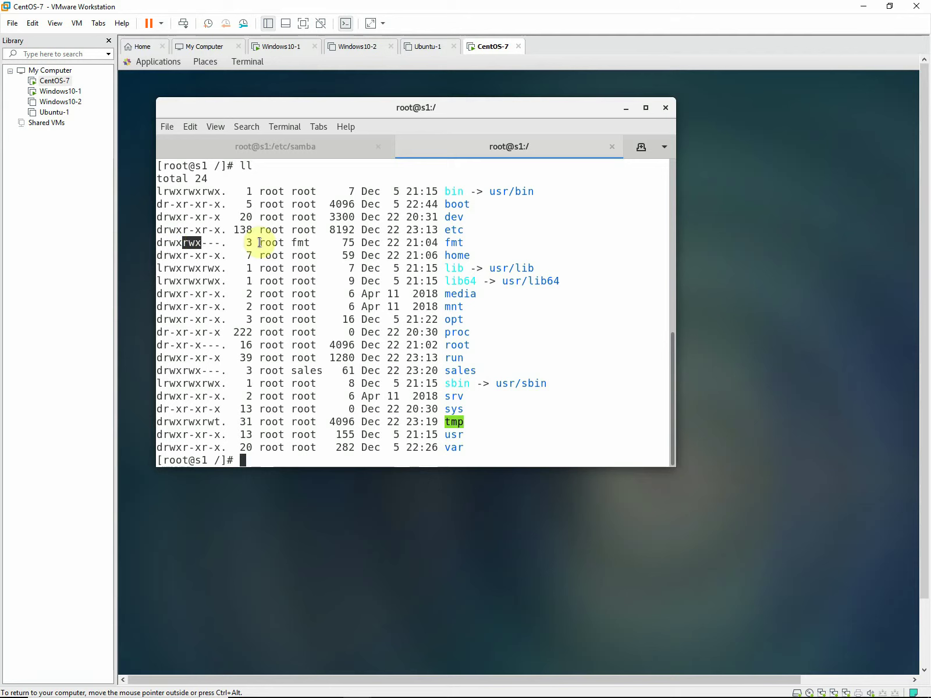
{"action": "left_click", "coordinate": [528, 435]}
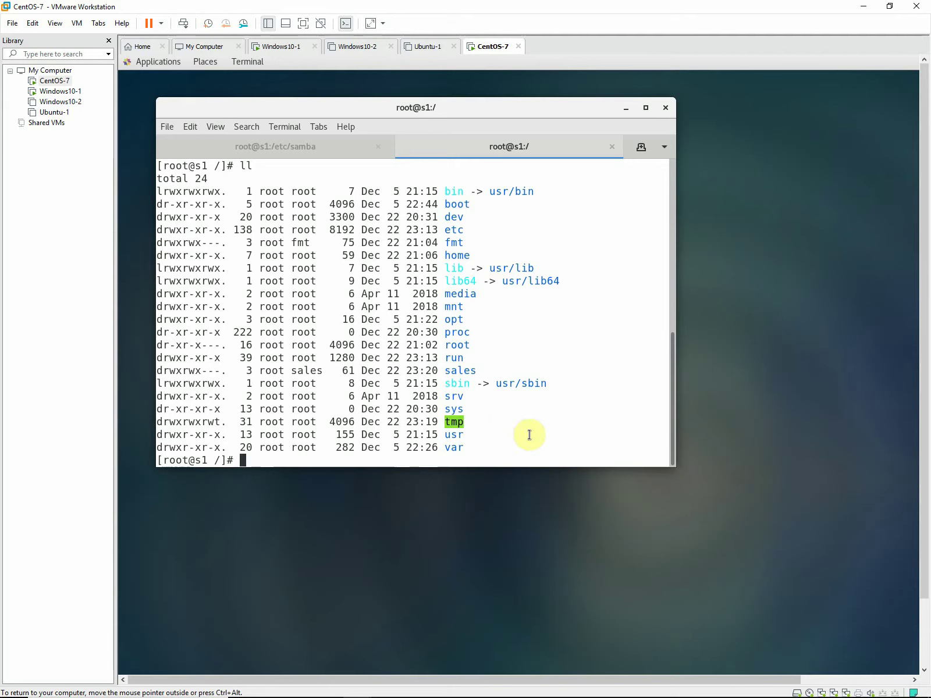
List the contents of the s2 user's home folder /home/s2.
{"action": "type", "text": "cd /h"}
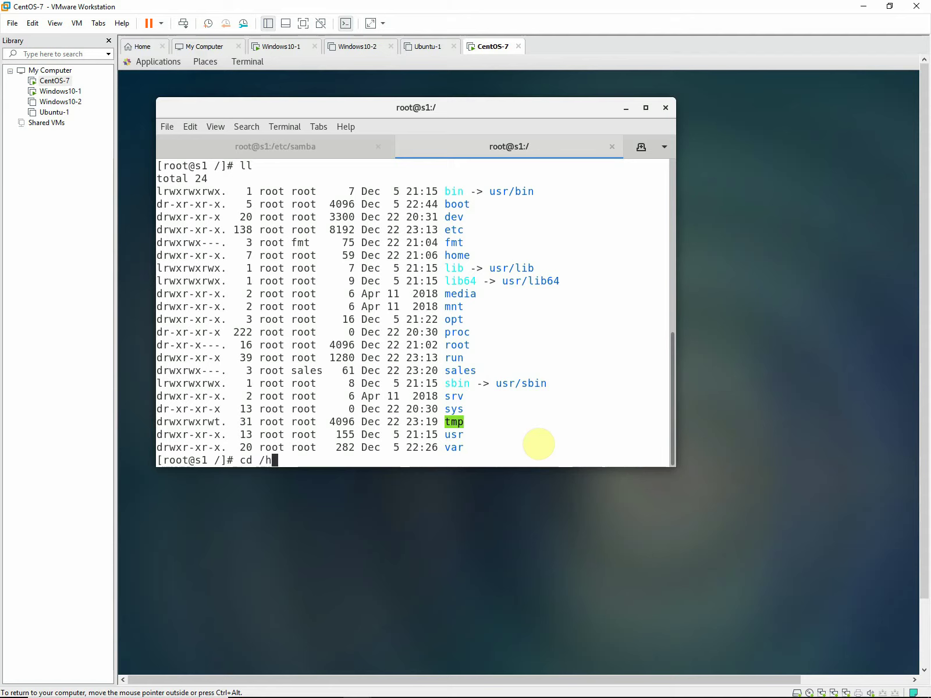
{"action": "type", "text": "o"}
{"action": "key", "text": "Tab"}
{"action": "type", "text": "s2"}
{"action": "key", "text": "Return"}
{"action": "type", "text": "kk"}
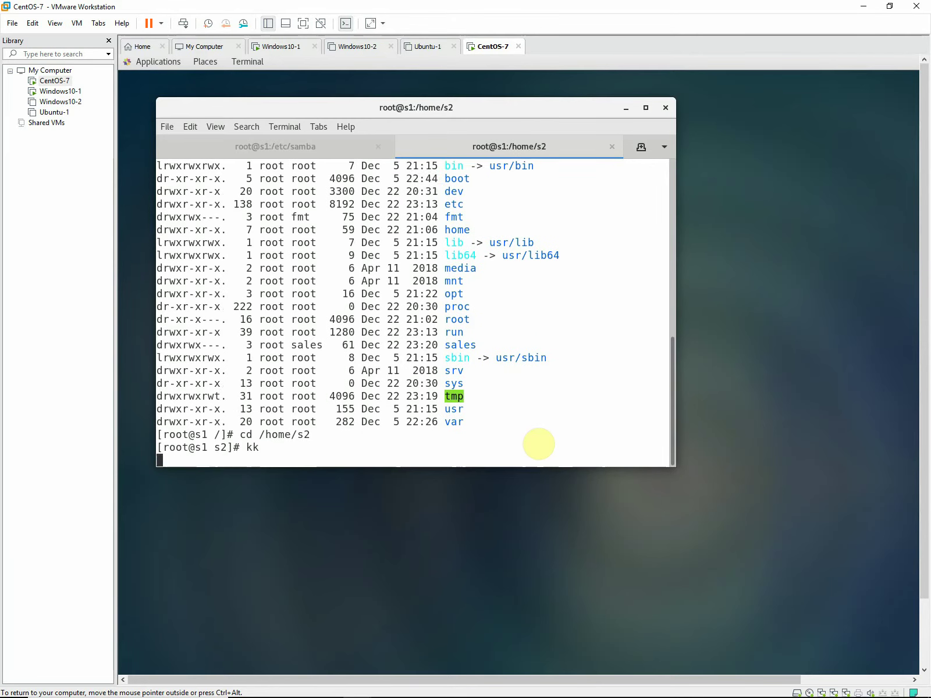
{"action": "key", "text": "Return"}
{"action": "type", "text": "k"}
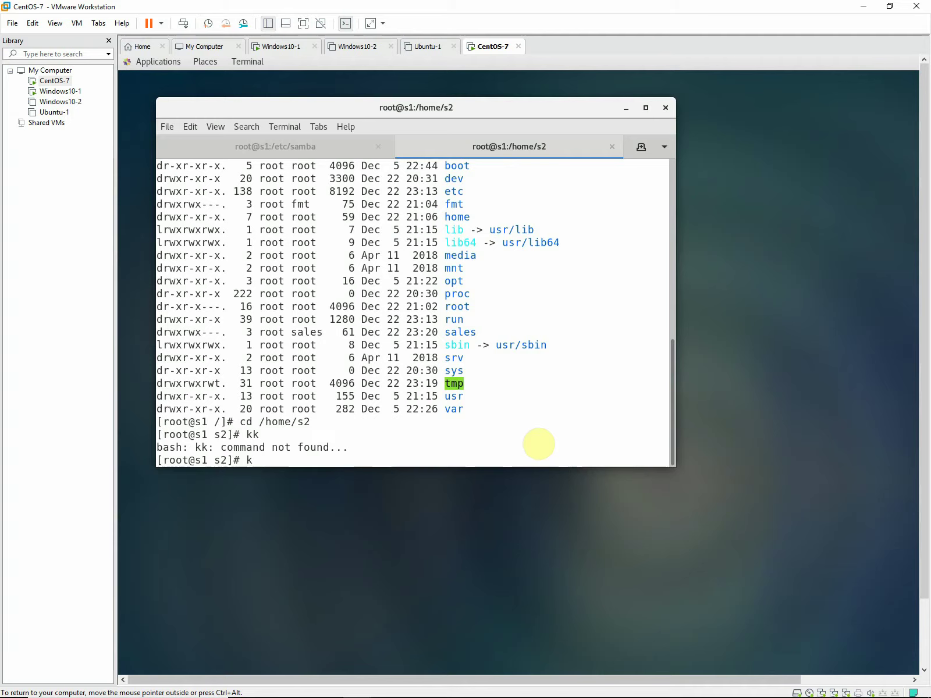
{"action": "key", "text": "BackSpace"}
{"action": "type", "text": "ll"}
{"action": "key", "text": "Return"}
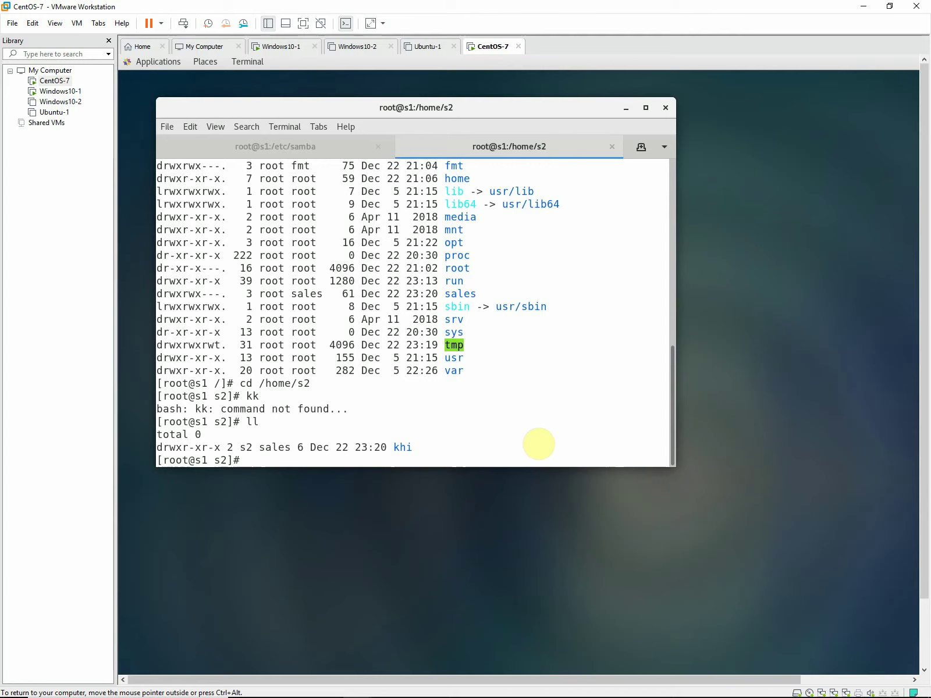
List /sales and confirm Electric.txt's owner is the new user and its group is sales.
{"action": "type", "text": "cd /sal"}
{"action": "key", "text": "Tab"}
{"action": "key", "text": "Return"}
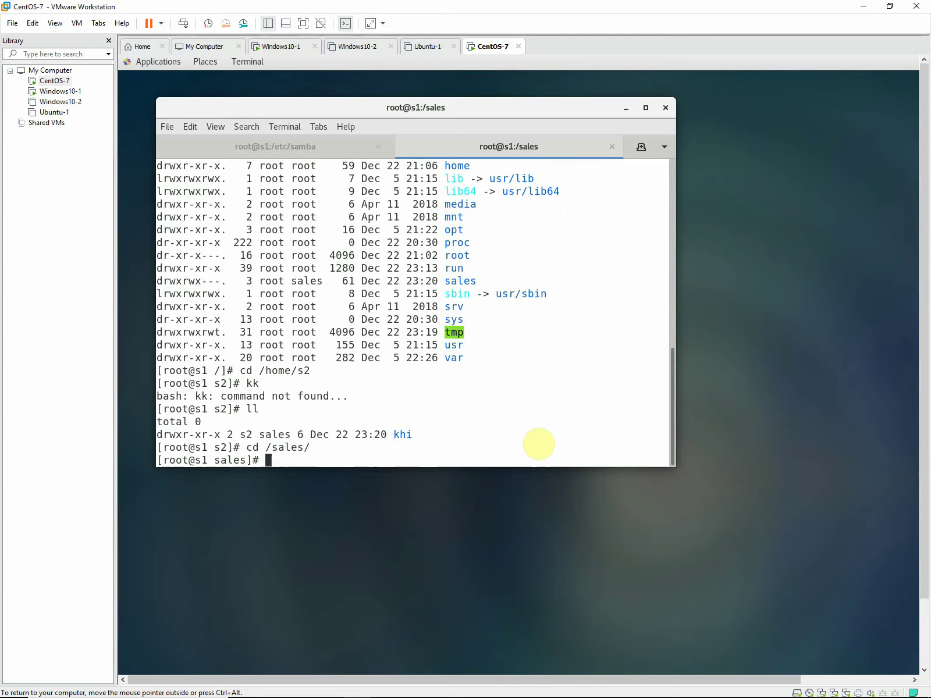
{"action": "type", "text": "ll"}
{"action": "key", "text": "Return"}
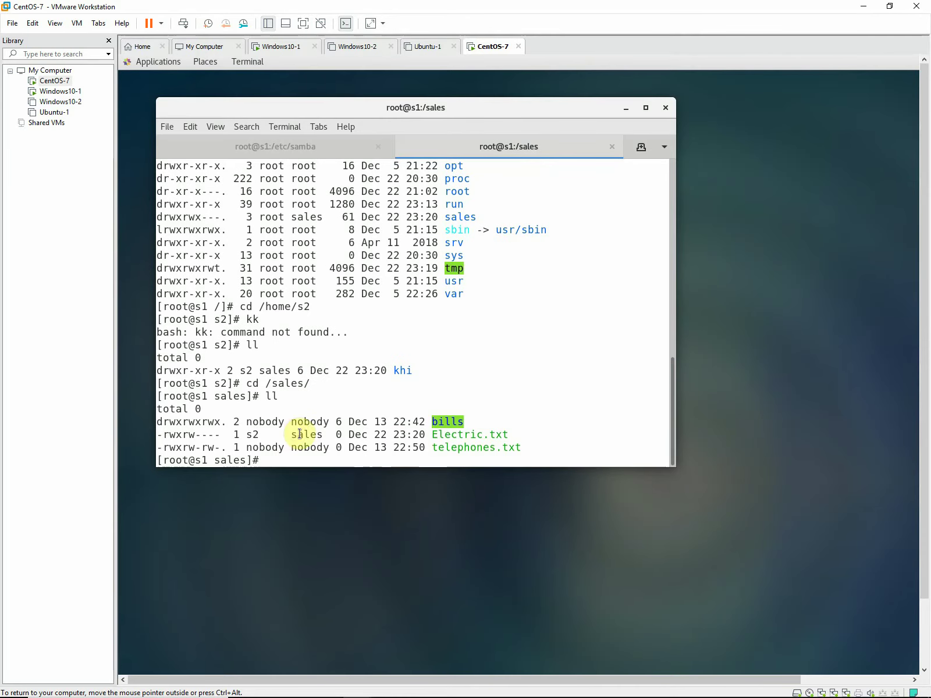
{"action": "left_click_drag", "start_coordinate": [292, 434], "coordinate": [323, 433]}
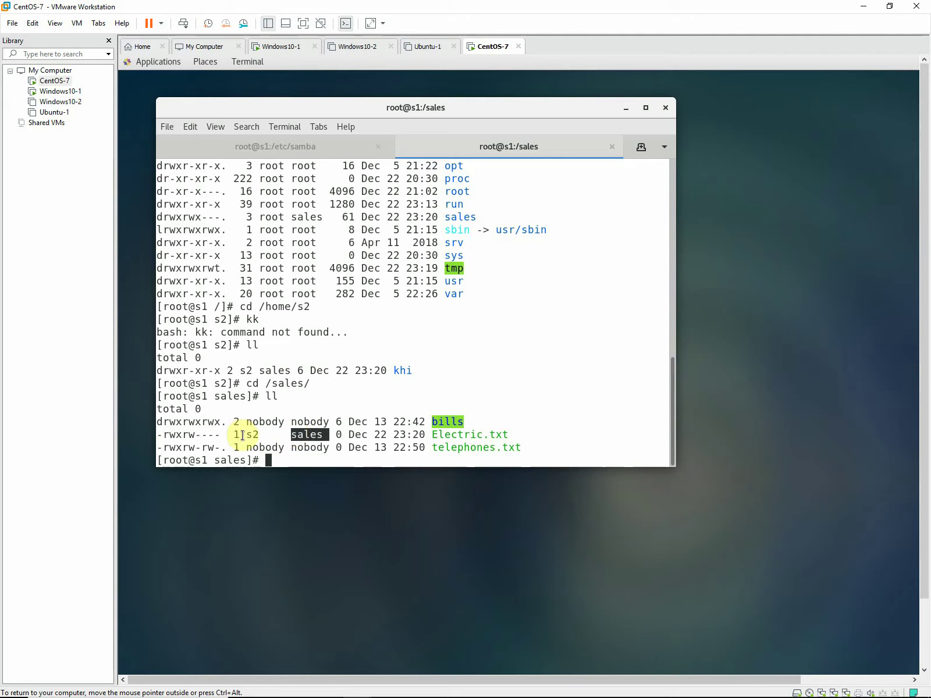
{"action": "left_click_drag", "start_coordinate": [245, 435], "coordinate": [259, 435]}
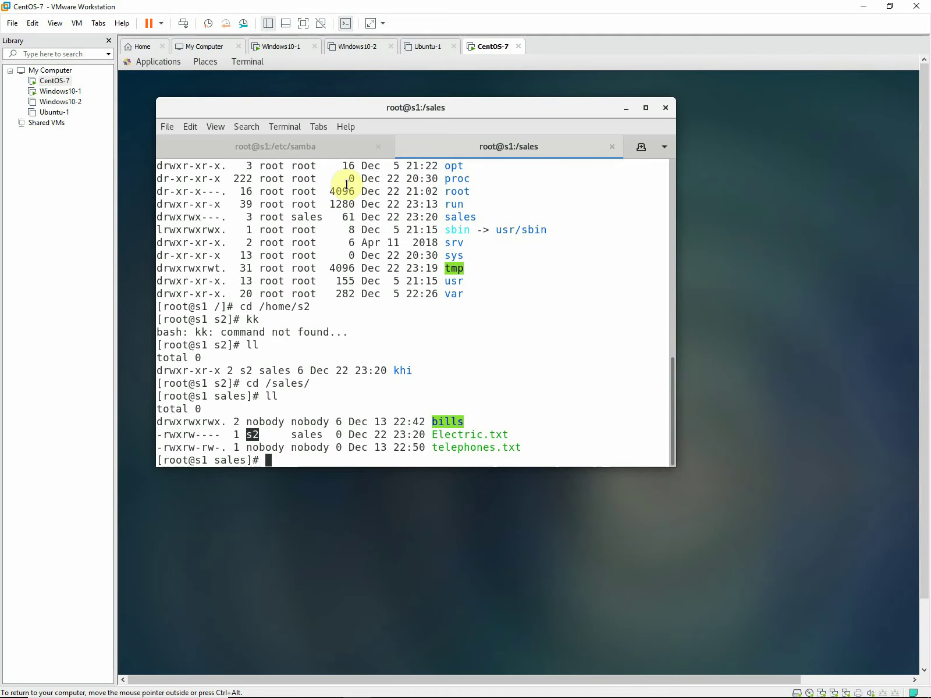
{"action": "left_click", "coordinate": [336, 147]}
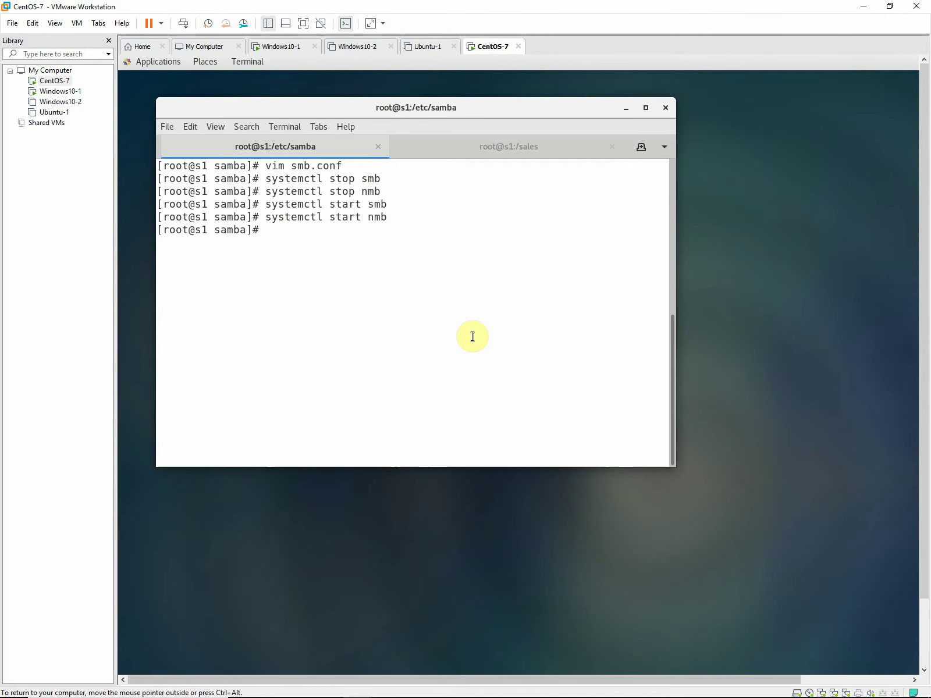
Reopen smb.conf in vim and append ',s1' to the [fmt] valid users line.
{"action": "key", "text": "Up"}
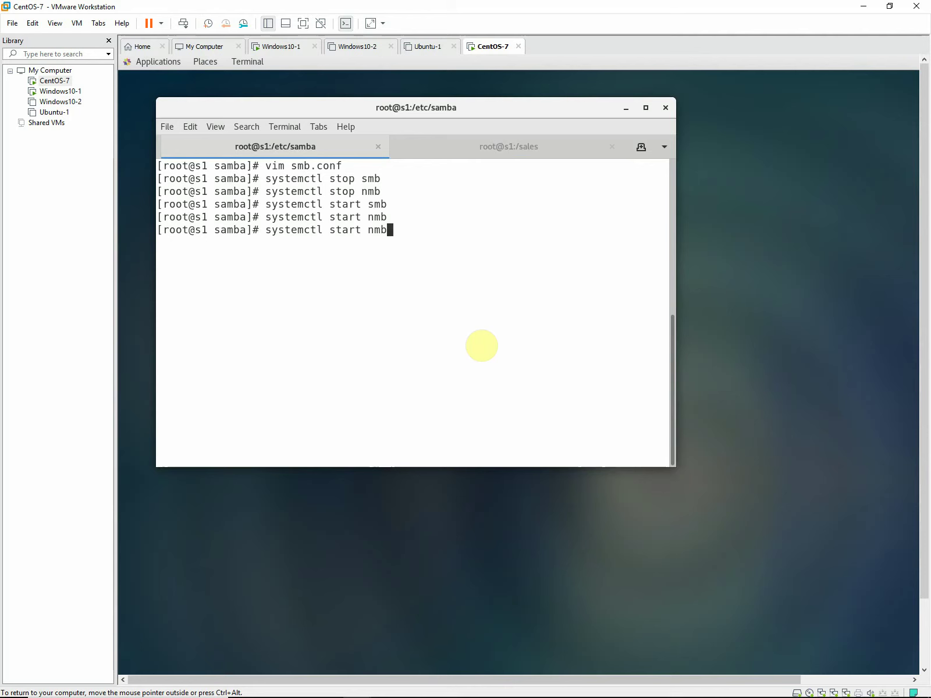
{"action": "key", "text": "Up"}
{"action": "key", "text": "Up"}
{"action": "key", "text": "Up"}
{"action": "key", "text": "Up"}
{"action": "key", "text": "Return"}
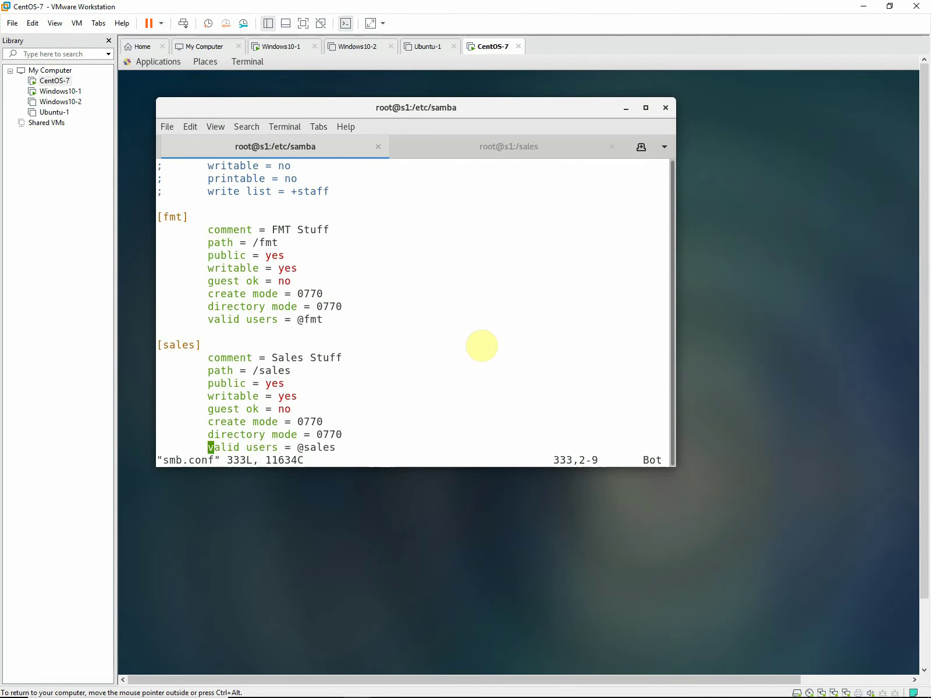
{"action": "key", "text": "Up"}
{"action": "key", "text": "Up"}
{"action": "key", "text": "Up"}
{"action": "key", "text": "Up"}
{"action": "key", "text": "Up"}
{"action": "key", "text": "Up"}
{"action": "key", "text": "Up"}
{"action": "key", "text": "Up"}
{"action": "key", "text": "Up"}
{"action": "key", "text": "Up"}
{"action": "key", "text": "Down"}
{"action": "key", "text": "Up"}
{"action": "key", "text": "Right"}
{"action": "key", "text": "Right"}
{"action": "key", "text": "Right"}
{"action": "key", "text": "Right"}
{"action": "key", "text": "Right"}
{"action": "key", "text": "Right"}
{"action": "key", "text": "Right"}
{"action": "key", "text": "Right"}
{"action": "key", "text": "Right"}
{"action": "key", "text": "Right"}
{"action": "key", "text": "Right"}
{"action": "key", "text": "Right"}
{"action": "key", "text": "Right"}
{"action": "key", "text": "Right"}
{"action": "key", "text": "Right"}
{"action": "key", "text": "Right"}
{"action": "key", "text": "Right"}
{"action": "key", "text": "a"}
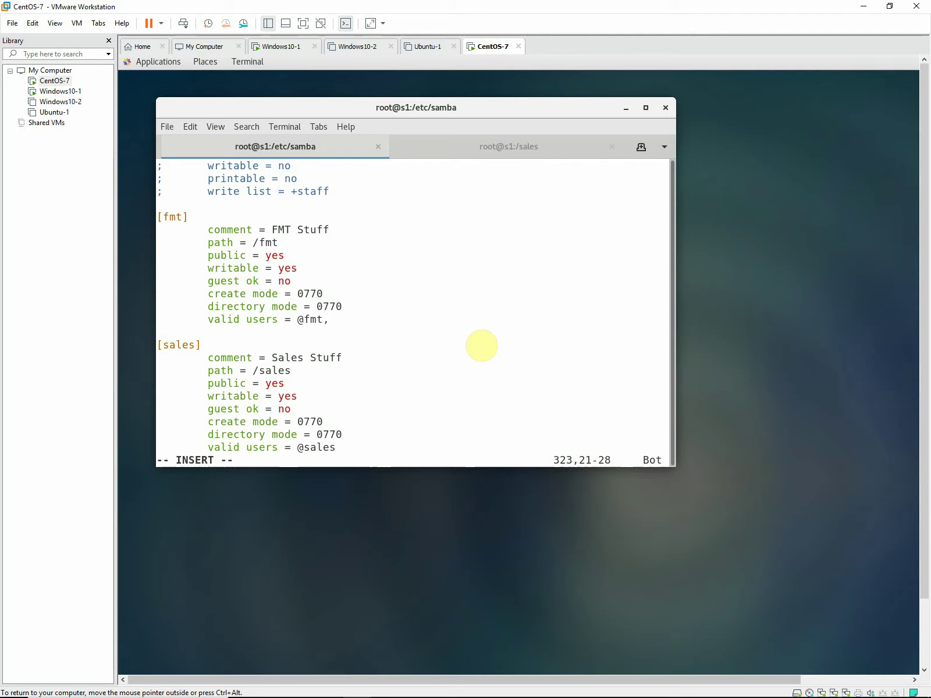
{"action": "type", "text": ",s1"}
{"action": "key", "text": "Left"}
{"action": "key", "text": "Right"}
Change the [fmt] create mode and directory mode to 0777.
{"action": "key", "text": "Right"}
{"action": "key", "text": "Up"}
{"action": "key", "text": "Left"}
{"action": "type", "text": "7"}
{"action": "key", "text": "Down"}
{"action": "key", "text": "Right"}
{"action": "key", "text": "Right"}
{"action": "key", "text": "Delete"}
{"action": "type", "text": "7"}
{"action": "key", "text": "Escape"}
Save smb.conf with :wq and run systemctl restart smb nmb.
{"action": "type", "text": ":wq"}
{"action": "key", "text": "Return"}
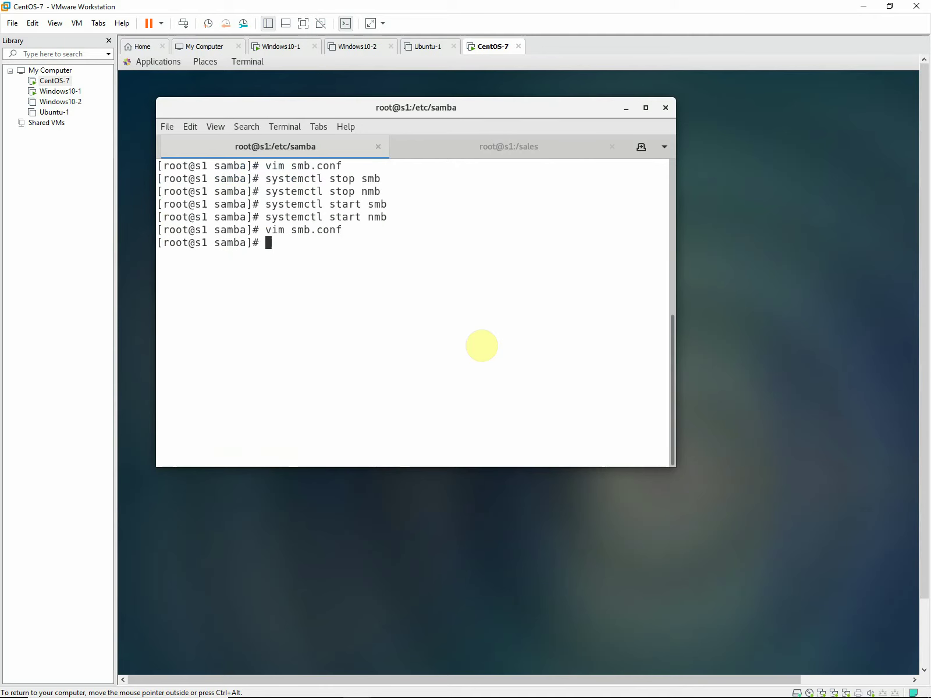
{"action": "key", "text": "Up"}
{"action": "key", "text": "Up"}
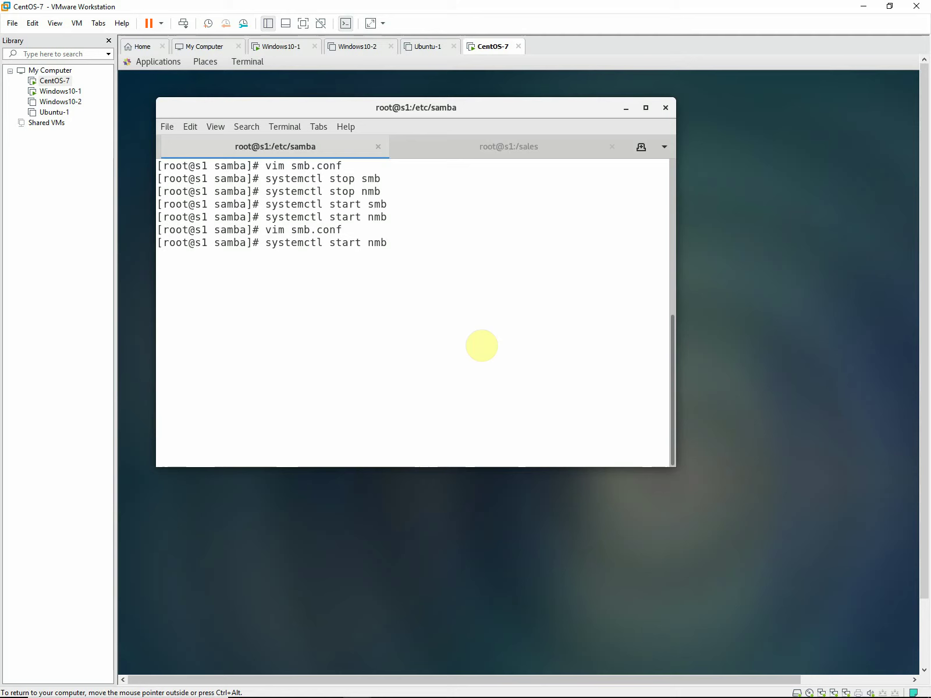
{"action": "key", "text": "Up"}
{"action": "key", "text": "Left"}
{"action": "key", "text": "Left"}
{"action": "key", "text": "Left"}
{"action": "key", "text": "Left"}
{"action": "key", "text": "Left"}
{"action": "key", "text": "Left"}
{"action": "key", "text": "Left"}
{"action": "key", "text": "Left"}
{"action": "type", "text": "re"}
{"action": "key", "text": "Right"}
{"action": "key", "text": "Right"}
{"action": "key", "text": "Right"}
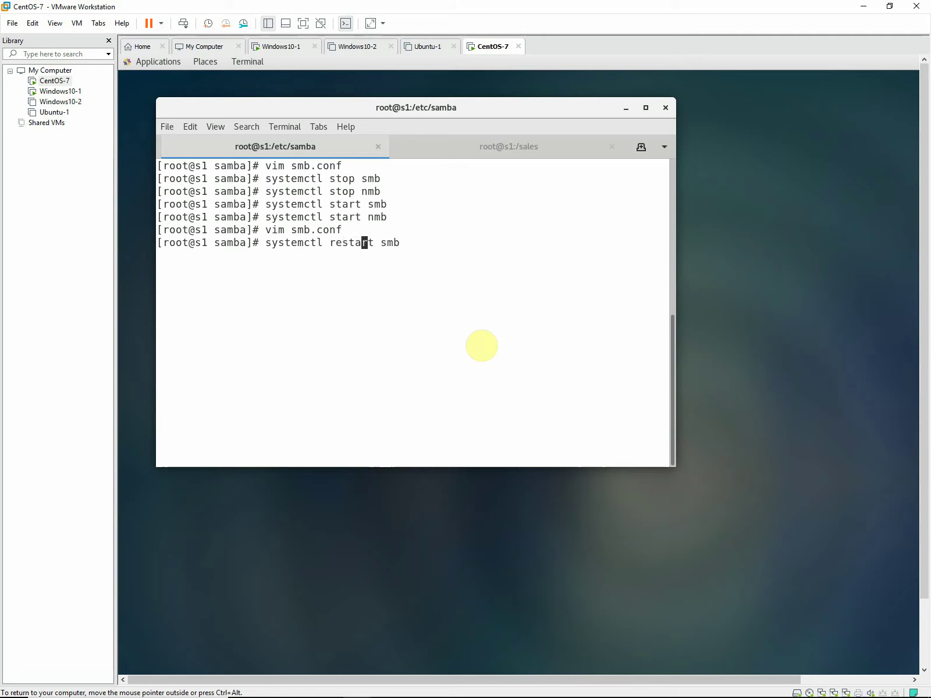
{"action": "key", "text": "Right"}
{"action": "key", "text": "Right"}
{"action": "key", "text": "Right"}
{"action": "key", "text": "Right"}
{"action": "key", "text": "Right"}
{"action": "key", "text": "Right"}
{"action": "type", "text": "nmb"}
{"action": "key", "text": "Return"}
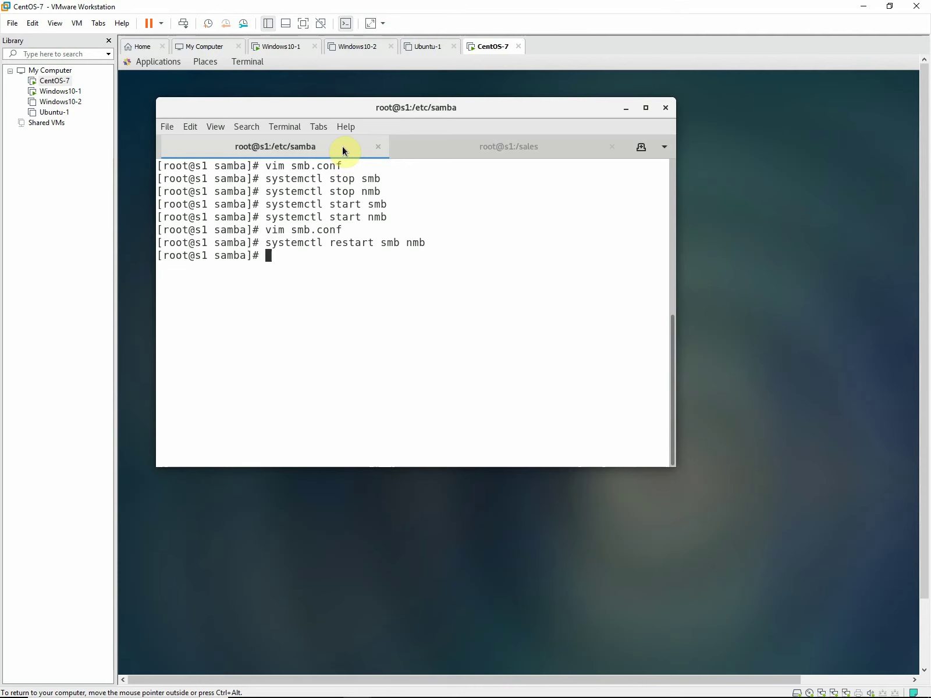
{"action": "left_click", "coordinate": [434, 148]}
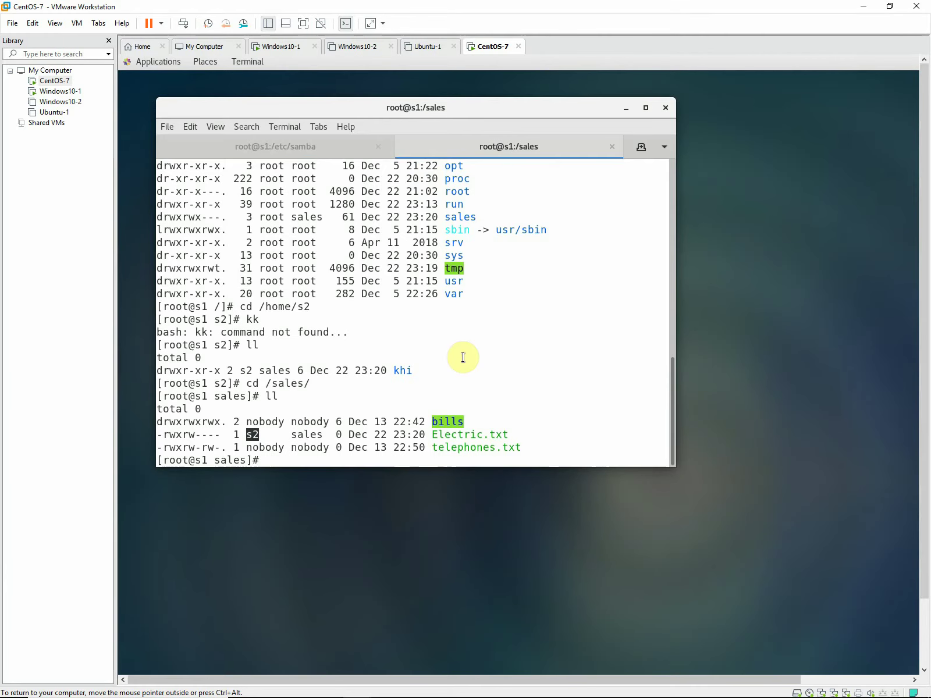
Go to /, clear the screen and list the root directory.
{"action": "type", "text": "cd /"}
{"action": "key", "text": "Return"}
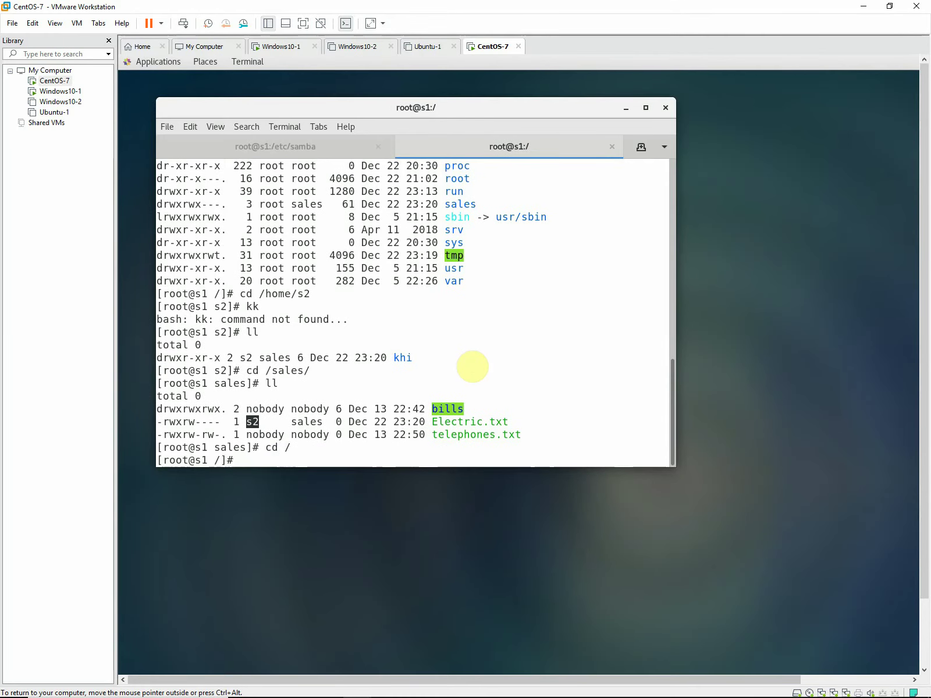
{"action": "type", "text": "clear"}
{"action": "key", "text": "Return"}
{"action": "type", "text": "ll"}
{"action": "key", "text": "Return"}
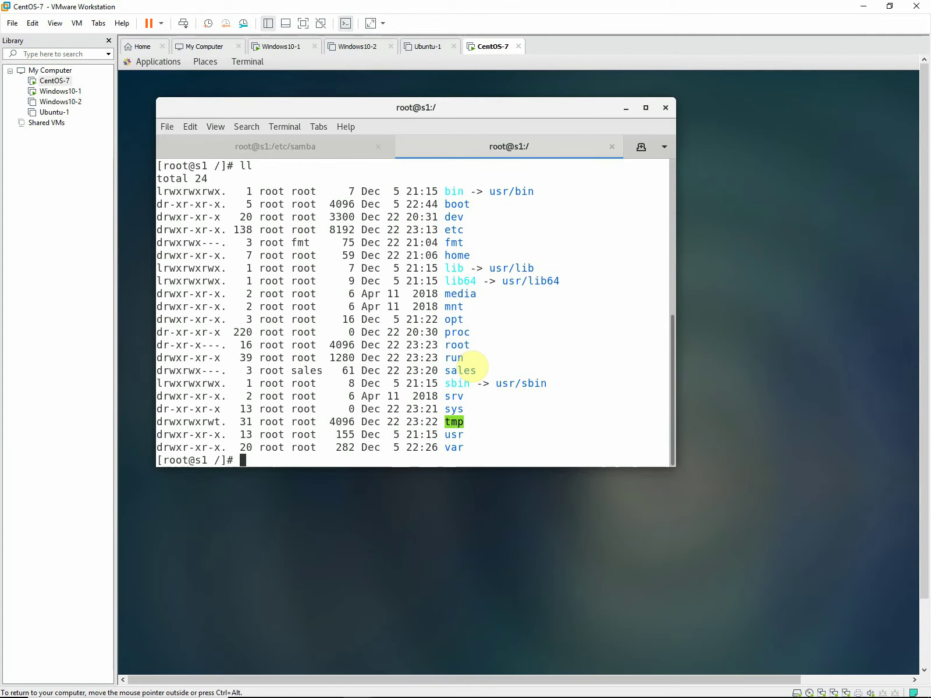
Run chmod o+rwx fmt/, correcting the invalid rwx+o attempt, then clear the screen.
{"action": "type", "text": "chm"}
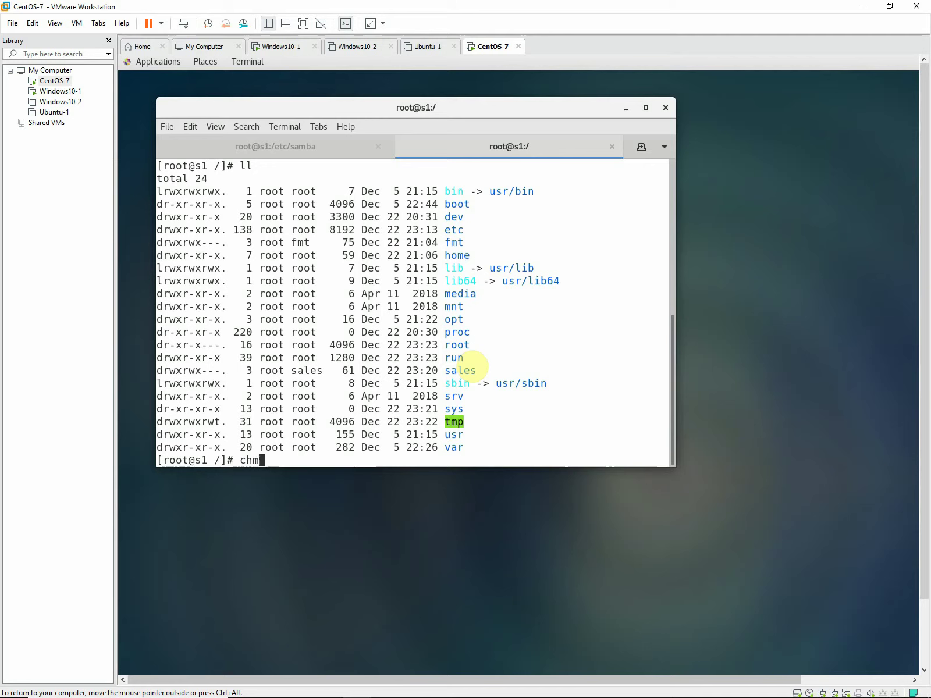
{"action": "type", "text": "od rwx+o fmt/"}
{"action": "key", "text": "Return"}
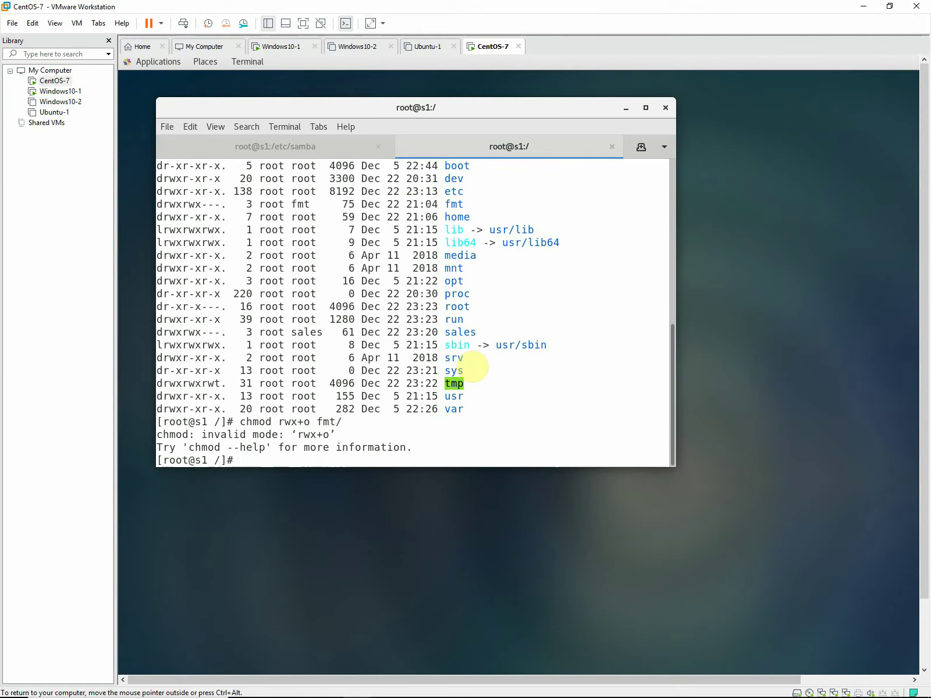
{"action": "key", "text": "Up"}
{"action": "key", "text": "Left"}
{"action": "key", "text": "Left"}
{"action": "key", "text": "Left"}
{"action": "key", "text": "Left"}
{"action": "key", "text": "Left"}
{"action": "key", "text": "BackSpace"}
{"action": "key", "text": "BackSpace"}
{"action": "key", "text": "Left"}
{"action": "key", "text": "Left"}
{"action": "key", "text": "Left"}
{"action": "type", "text": "o+"}
{"action": "key", "text": "Right"}
{"action": "key", "text": "Right"}
{"action": "key", "text": "Right"}
{"action": "key", "text": "Right"}
{"action": "key", "text": "Right"}
{"action": "key", "text": "Right"}
{"action": "key", "text": "Right"}
{"action": "key", "text": "Right"}
{"action": "key", "text": "Return"}
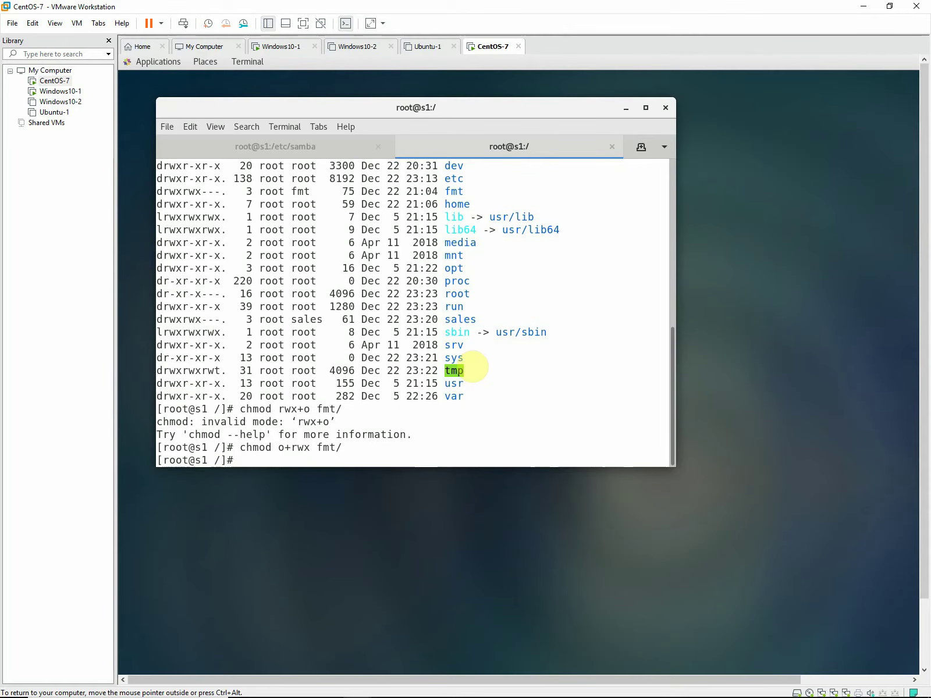
{"action": "type", "text": "clear"}
{"action": "key", "text": "Return"}
Relist / and confirm fmt now shows drwxrwxrwx.
{"action": "type", "text": "clear"}
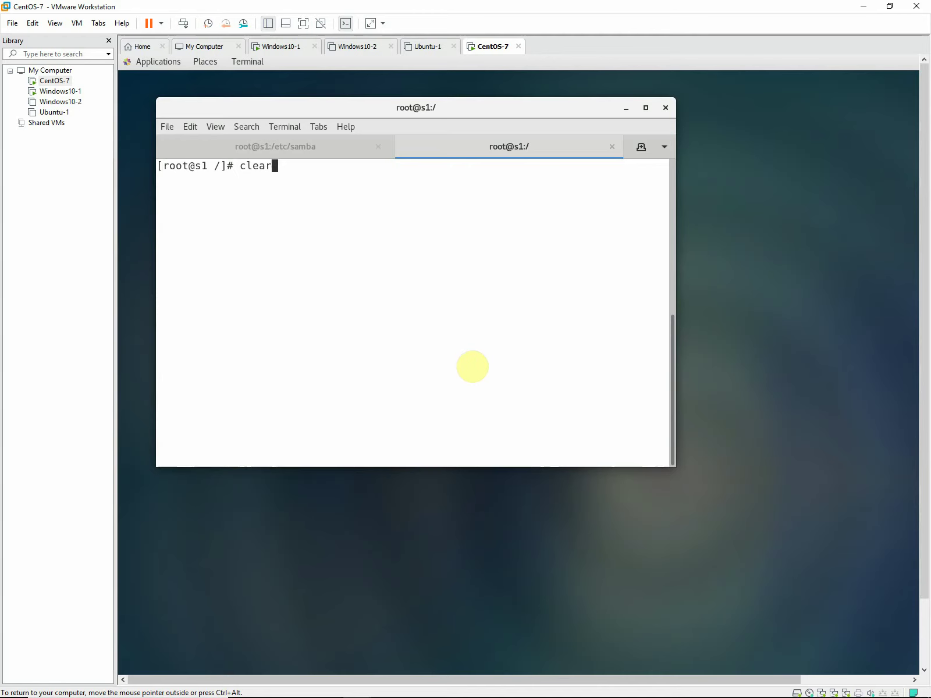
{"action": "key", "text": "Up"}
{"action": "key", "text": "Up"}
{"action": "key", "text": "Up"}
{"action": "key", "text": "Up"}
{"action": "key", "text": "Return"}
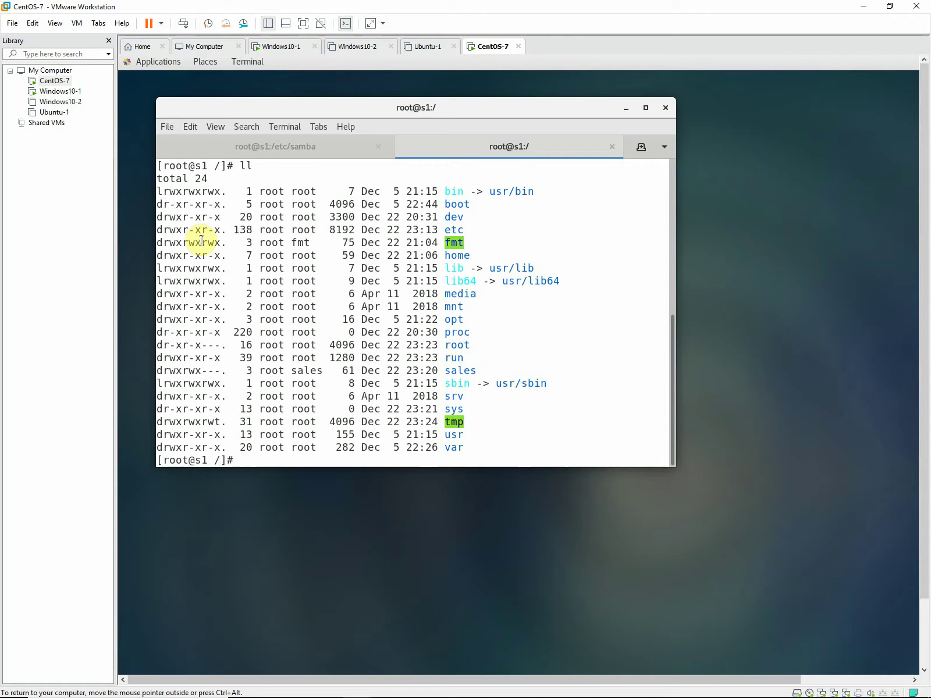
{"action": "left_click_drag", "start_coordinate": [202, 242], "coordinate": [219, 242]}
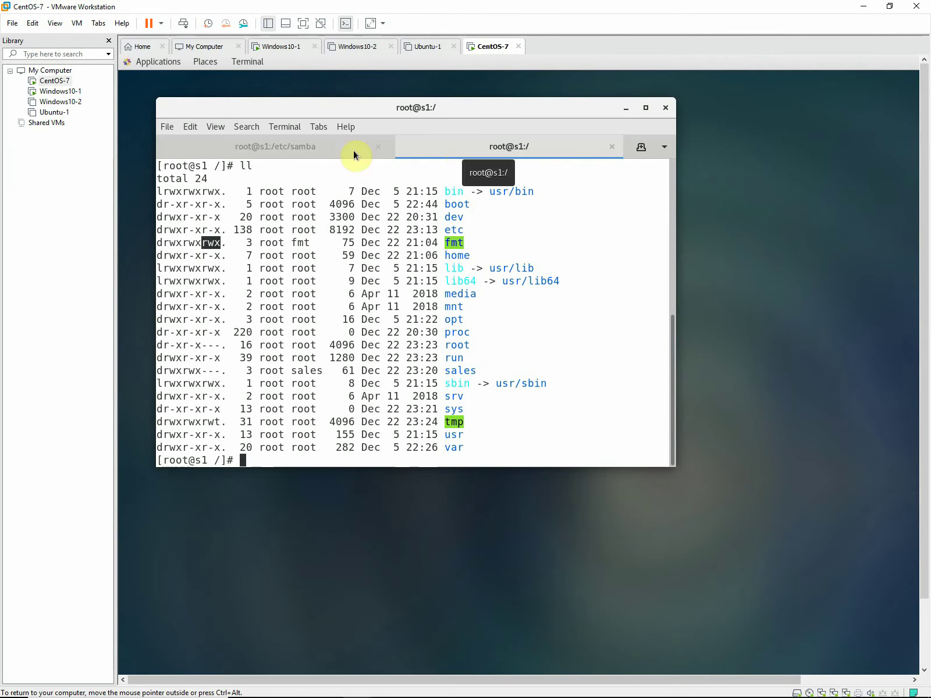
Reopen smb.conf in the /etc/samba tab and quit vim with :q without changes.
{"action": "left_click", "coordinate": [292, 149]}
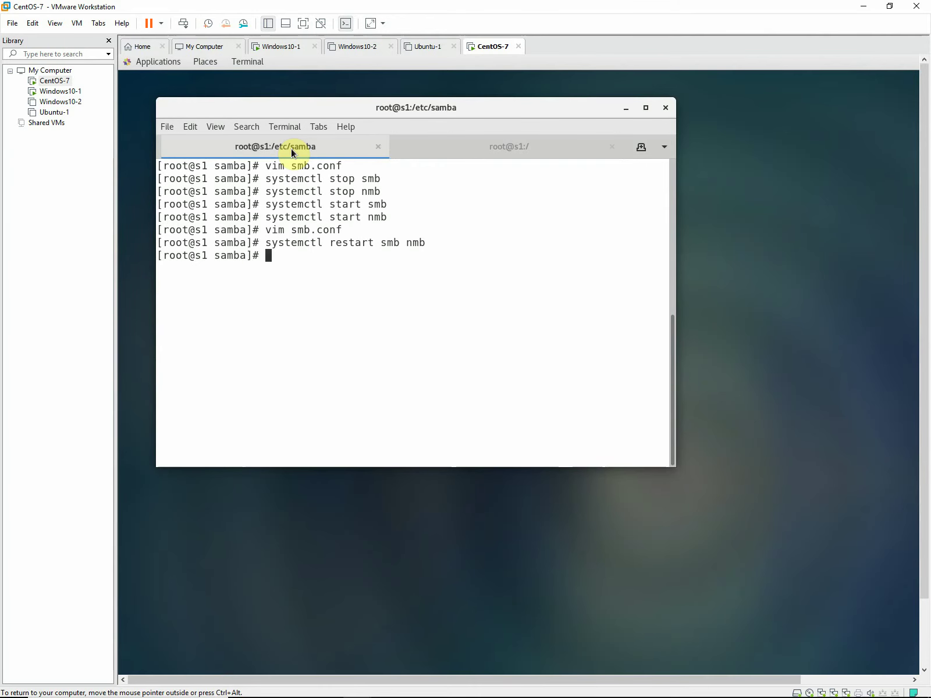
{"action": "key", "text": "Up"}
{"action": "key", "text": "Up"}
{"action": "key", "text": "Return"}
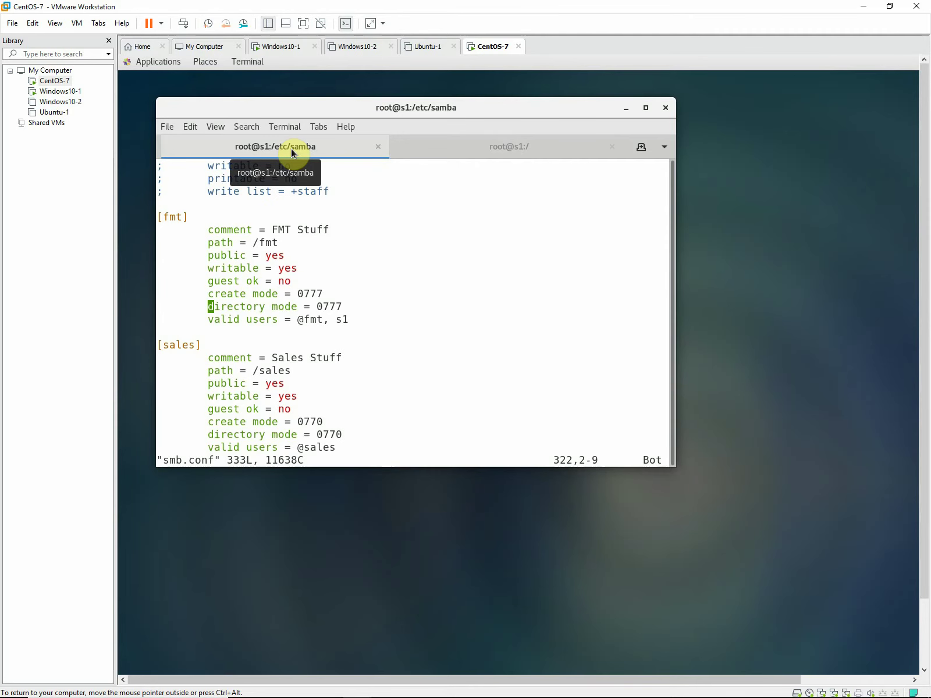
{"action": "type", "text": ":q"}
{"action": "key", "text": "Return"}
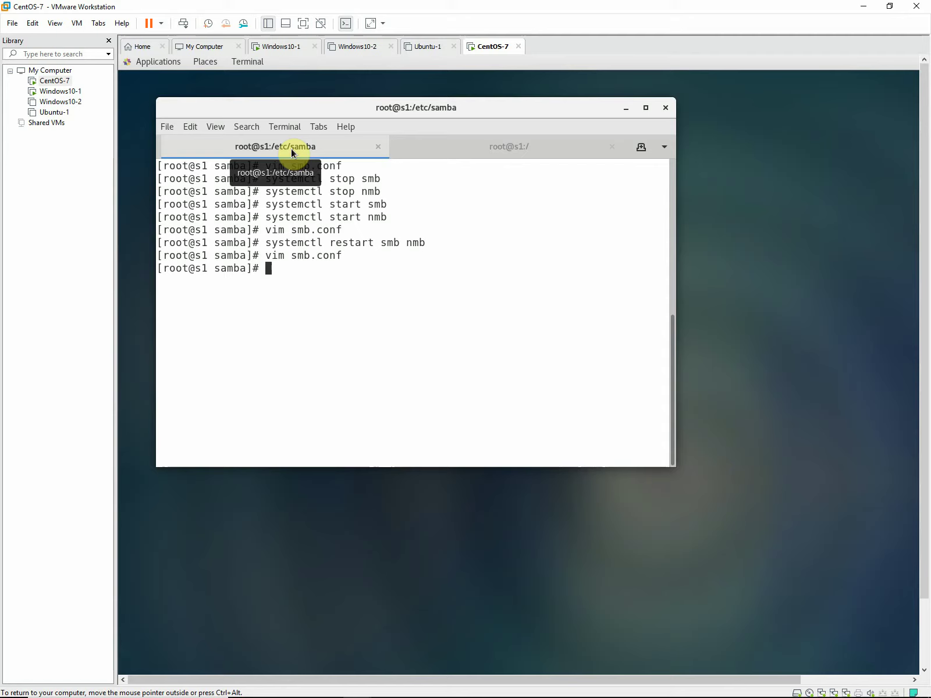
Switch to the Windows10-1 VM and close its 13.0.0.1 File Explorer window.
{"action": "left_click", "coordinate": [75, 92]}
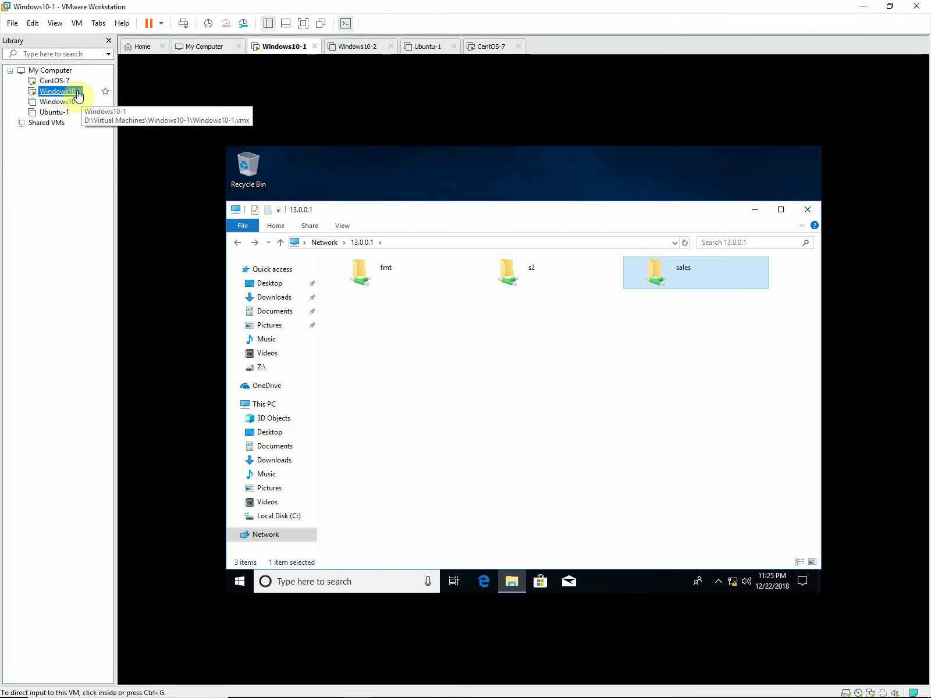
{"action": "left_click", "coordinate": [386, 270]}
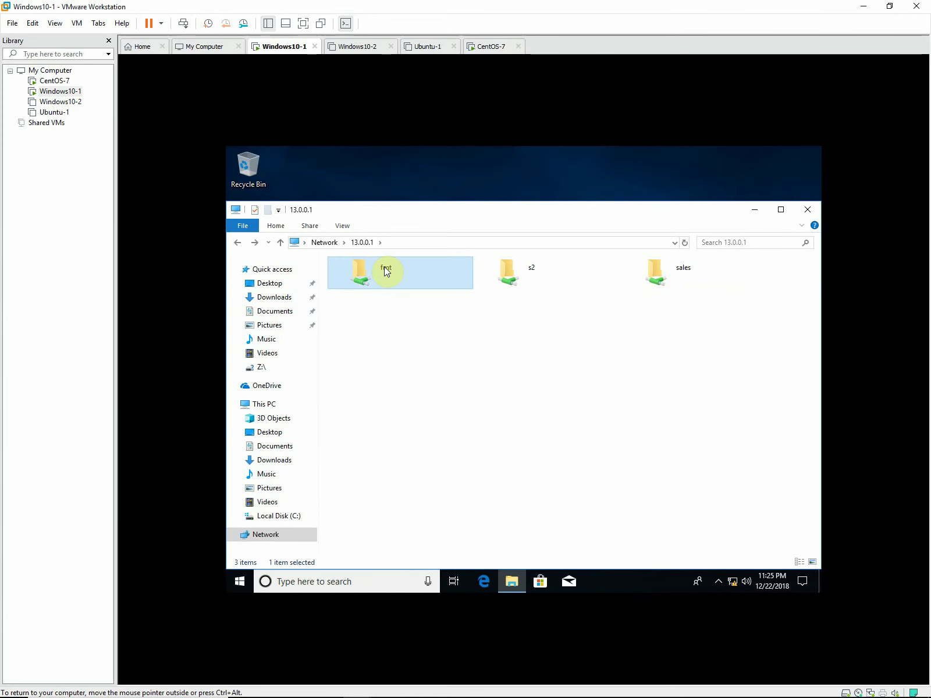
{"action": "left_click", "coordinate": [559, 321]}
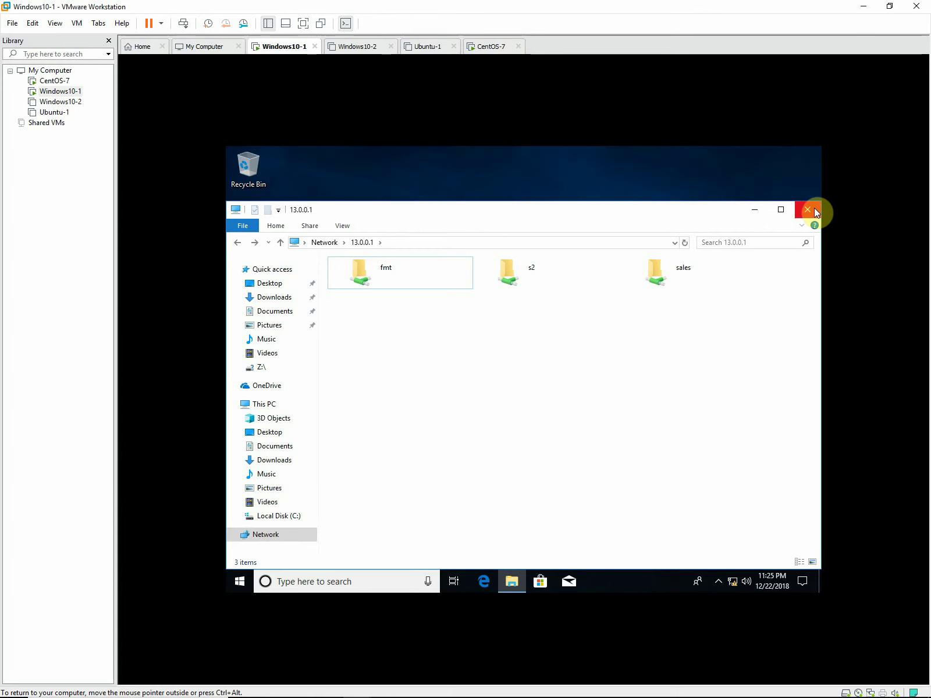
{"action": "right_click", "coordinate": [267, 538]}
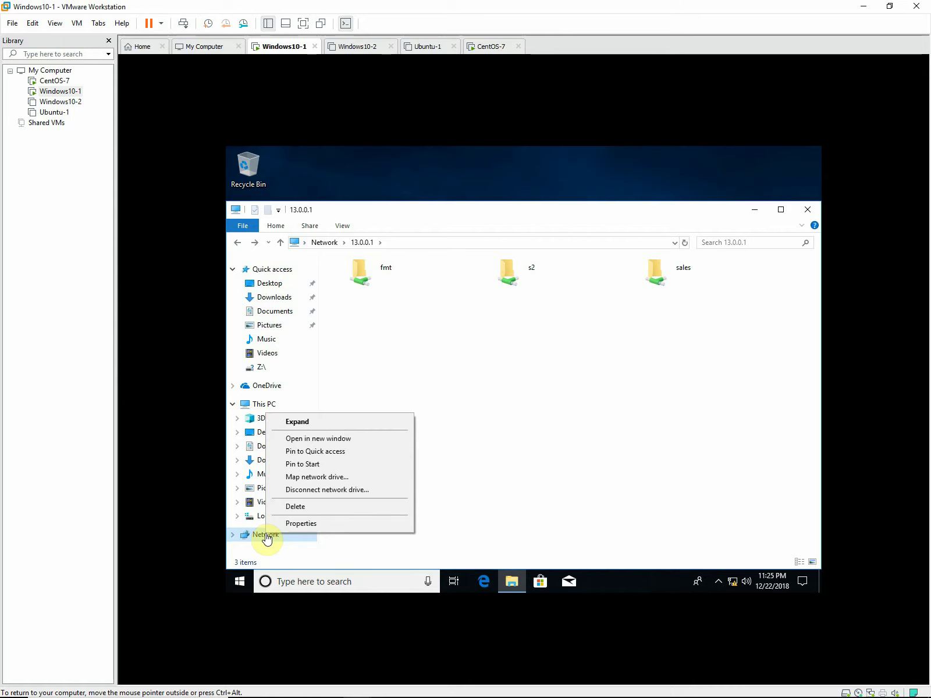
{"action": "left_click", "coordinate": [667, 447]}
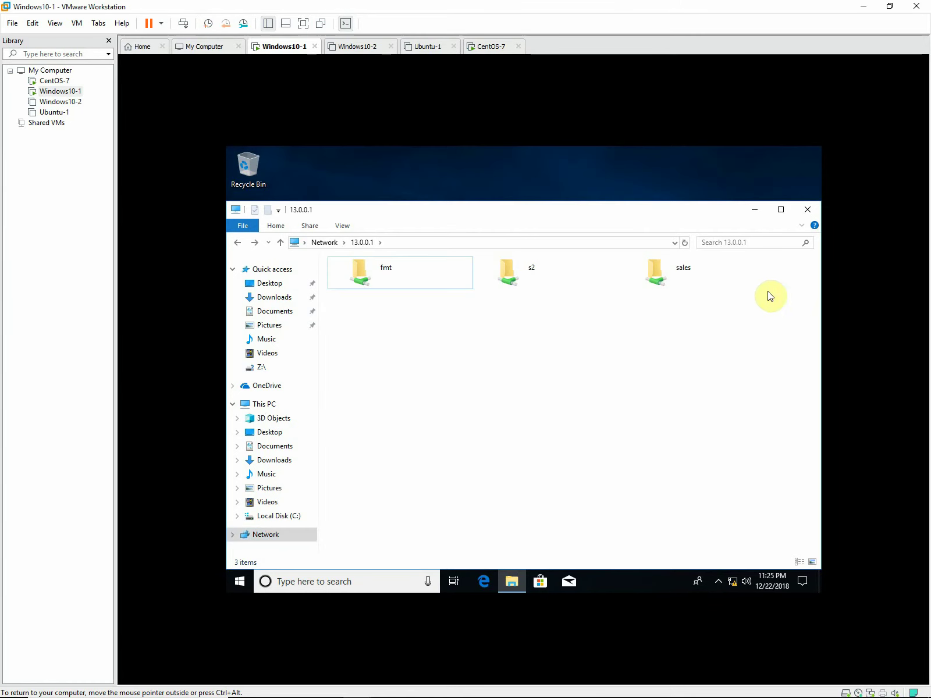
{"action": "left_click", "coordinate": [807, 211]}
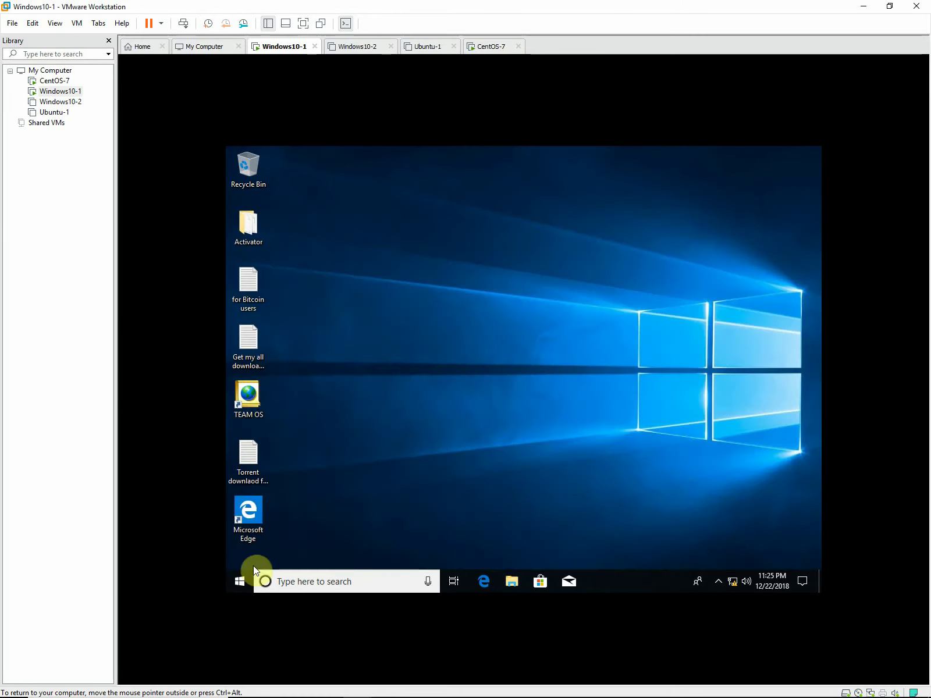
Open the Start menu's power options and close them without restarting.
{"action": "left_click", "coordinate": [238, 580]}
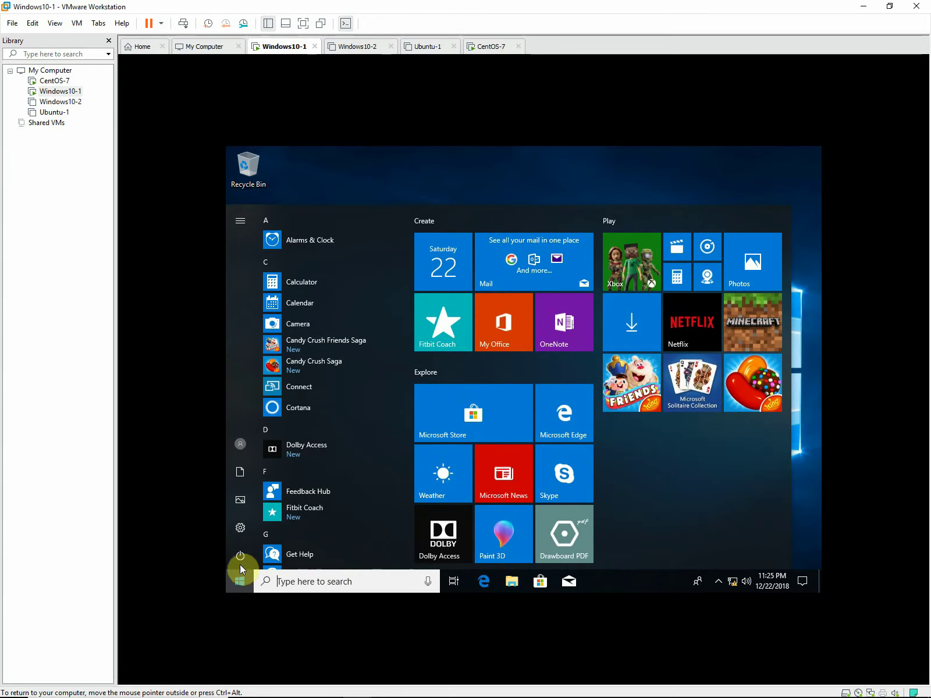
{"action": "left_click", "coordinate": [240, 559]}
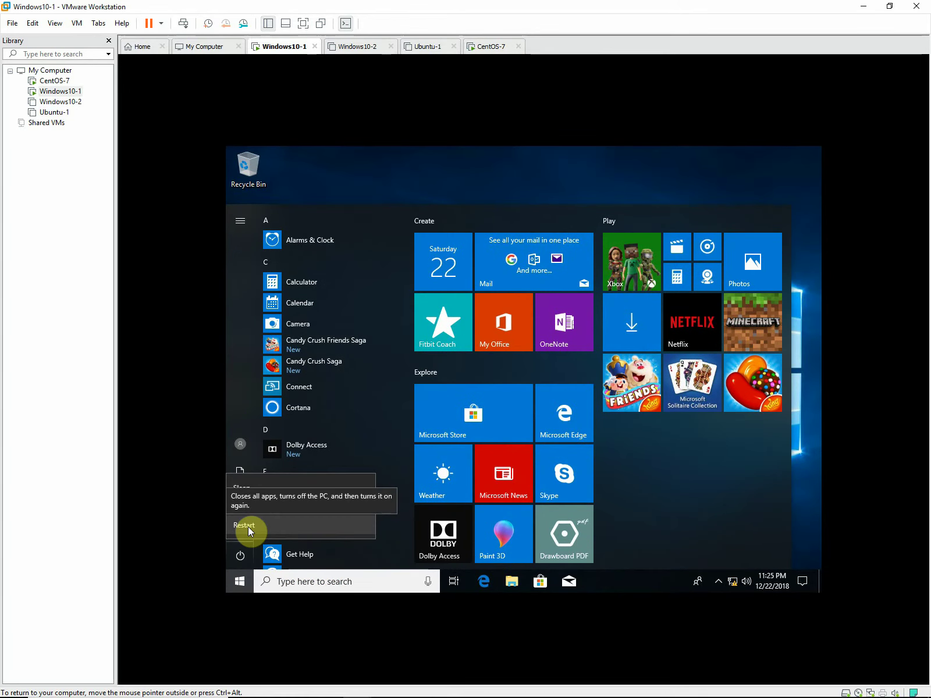
{"action": "left_click", "coordinate": [813, 449]}
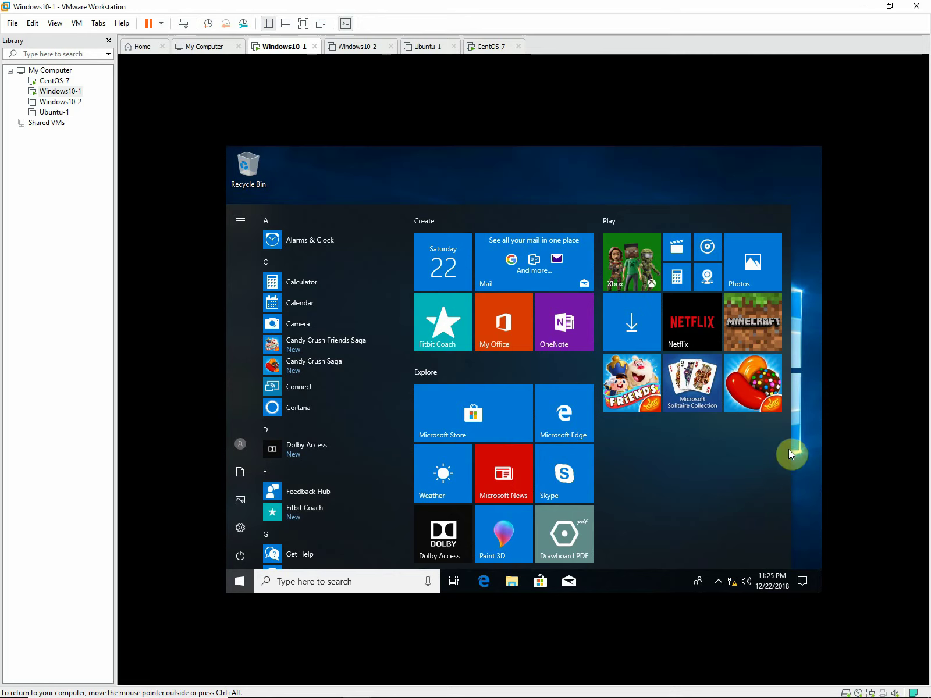
{"action": "left_click", "coordinate": [686, 189]}
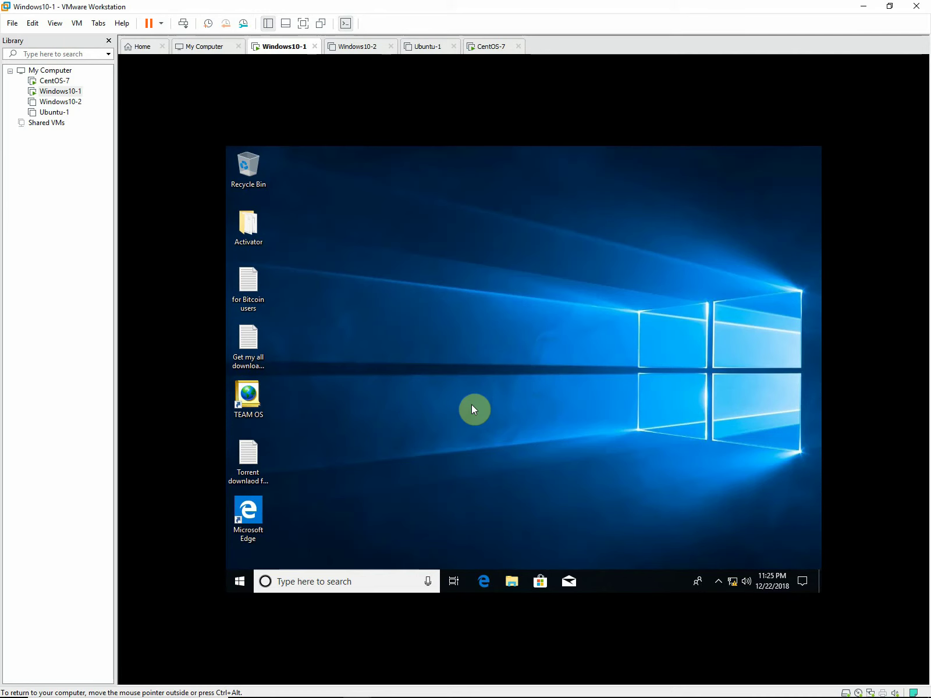
Sign out of Windows10-1 via Ctrl+Alt+Del, sign back in, and open File Explorer.
{"action": "key", "text": "ctrl+alt+Insert"}
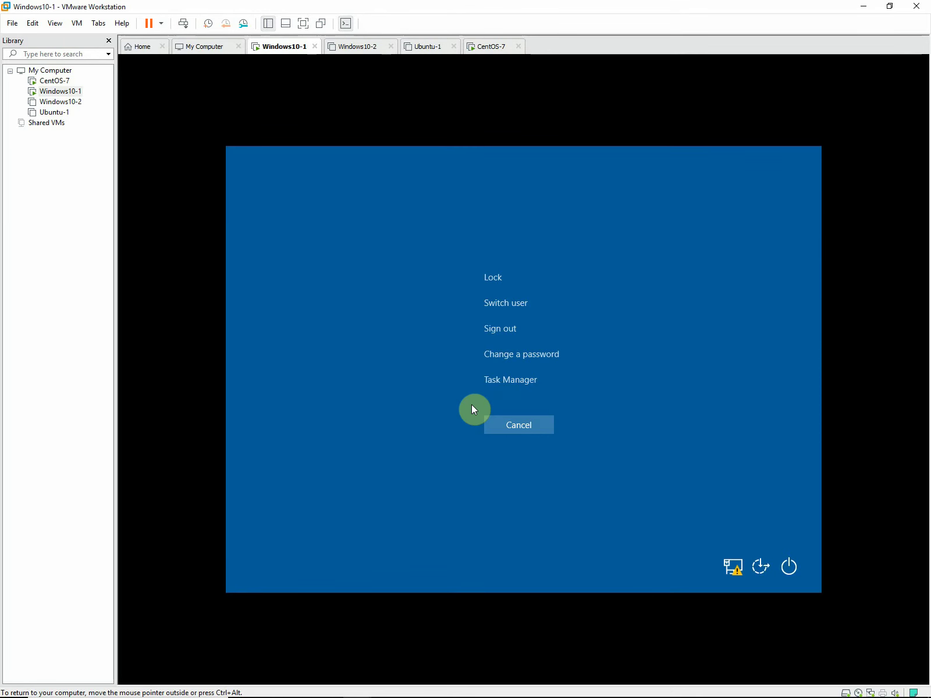
{"action": "left_click", "coordinate": [493, 330]}
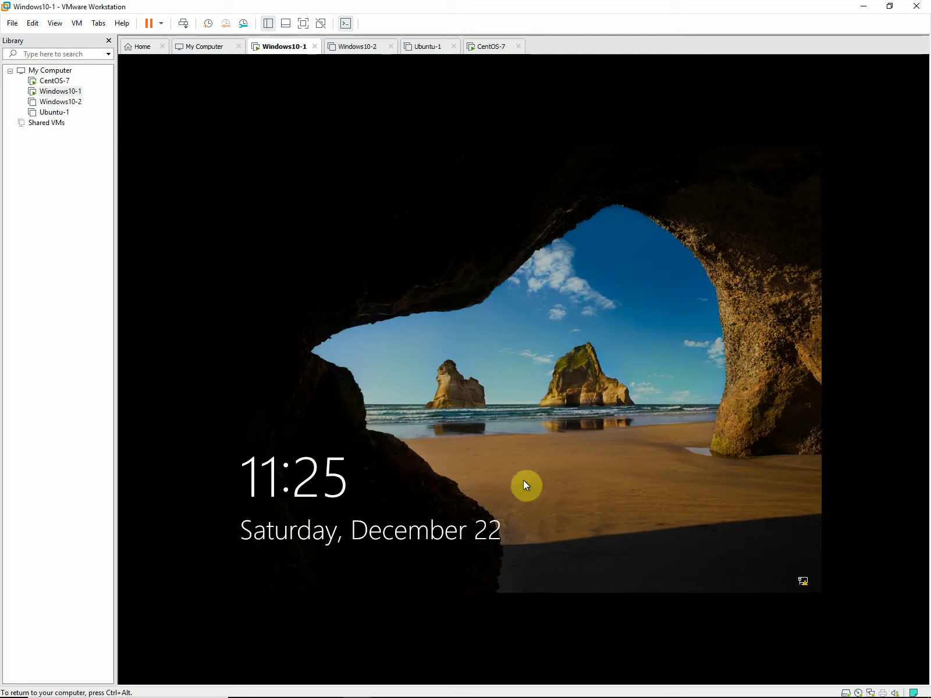
{"action": "left_click", "coordinate": [523, 480]}
{"action": "left_click", "coordinate": [531, 410]}
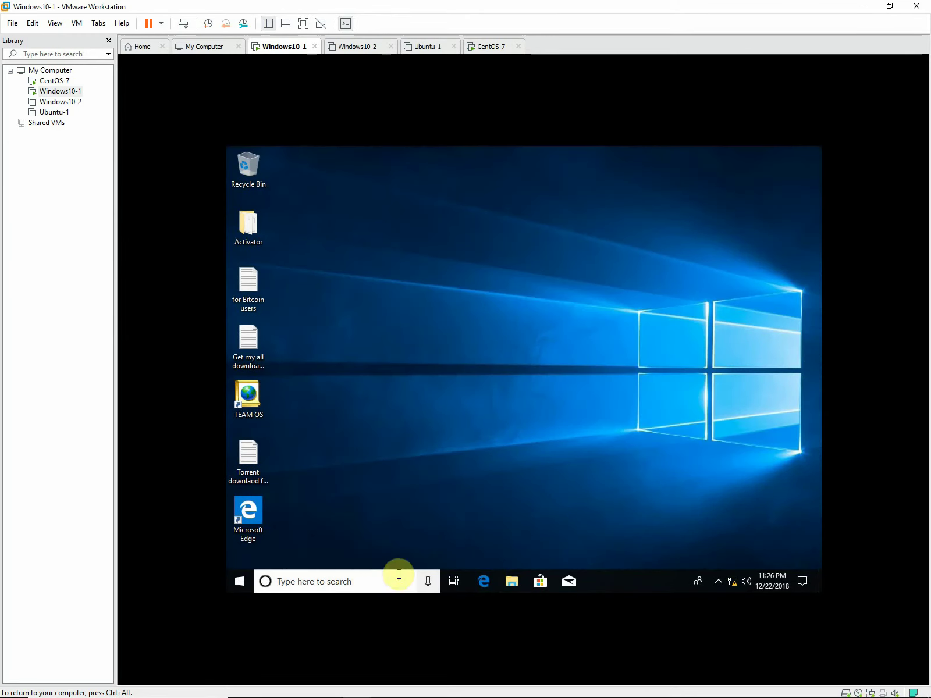
{"action": "left_click", "coordinate": [516, 579]}
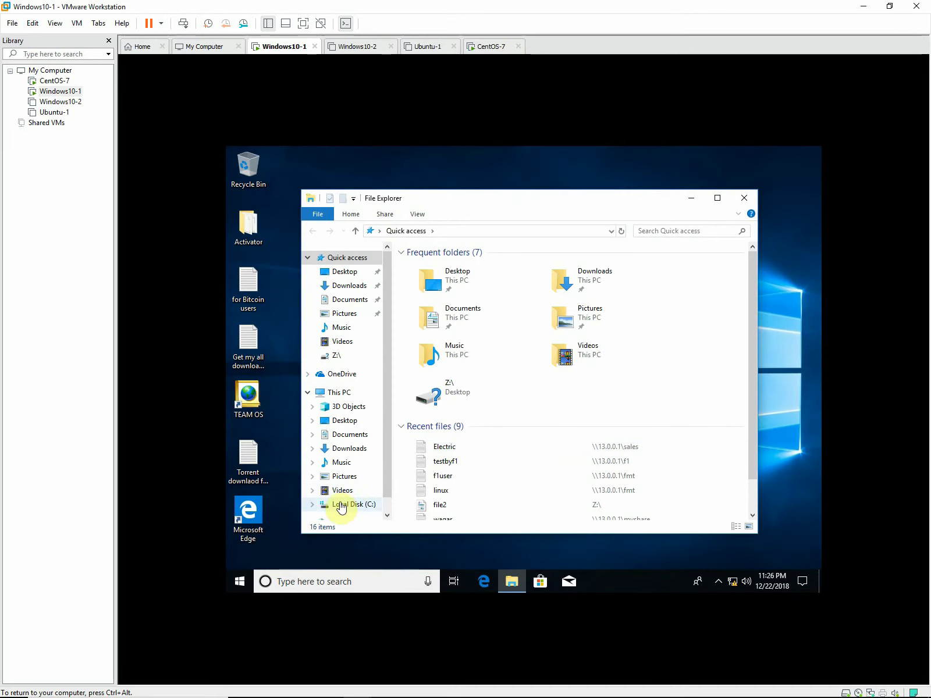
From the Network view, go to \\13.0.0.1\ via the address-bar history to trigger the credentials prompt.
{"action": "scroll", "coordinate": [342, 492], "scroll_direction": "down", "scroll_amount": 1}
{"action": "left_click", "coordinate": [342, 501]}
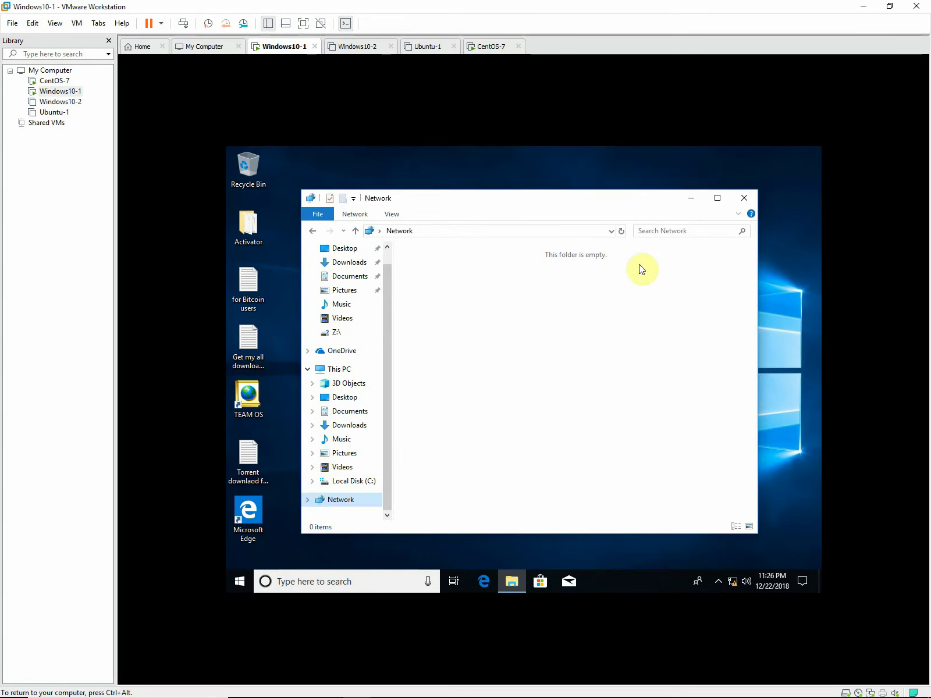
{"action": "left_click", "coordinate": [610, 233]}
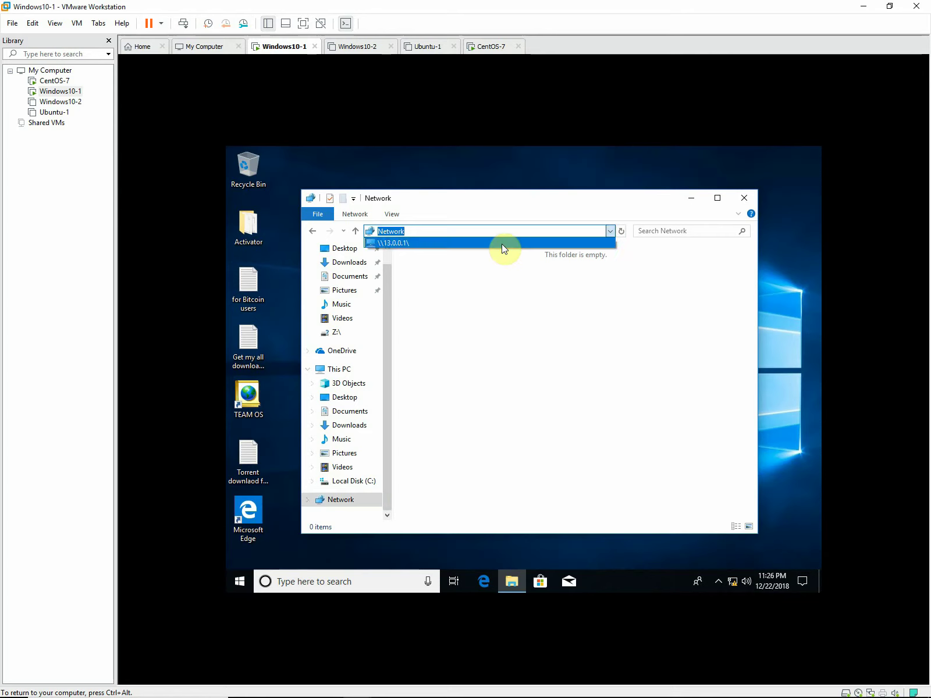
{"action": "left_click", "coordinate": [504, 246]}
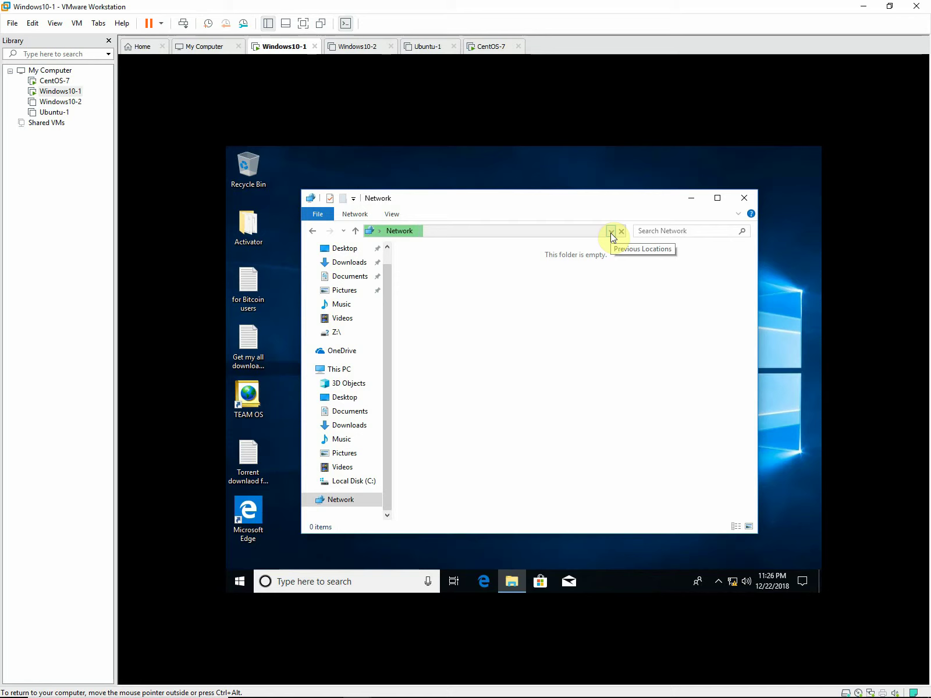
{"action": "left_click", "coordinate": [610, 231]}
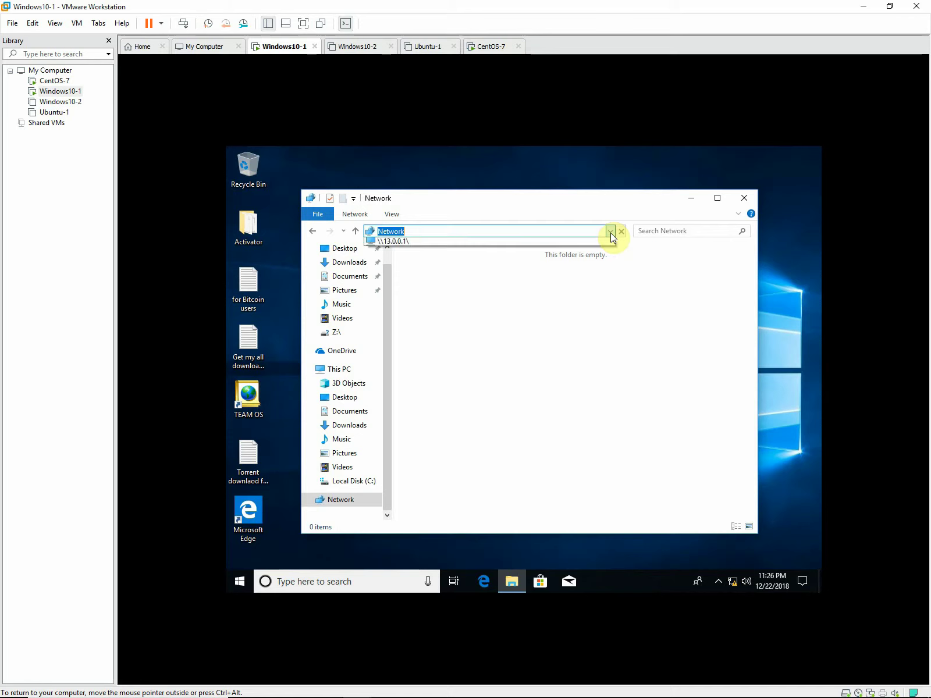
{"action": "left_click", "coordinate": [577, 246]}
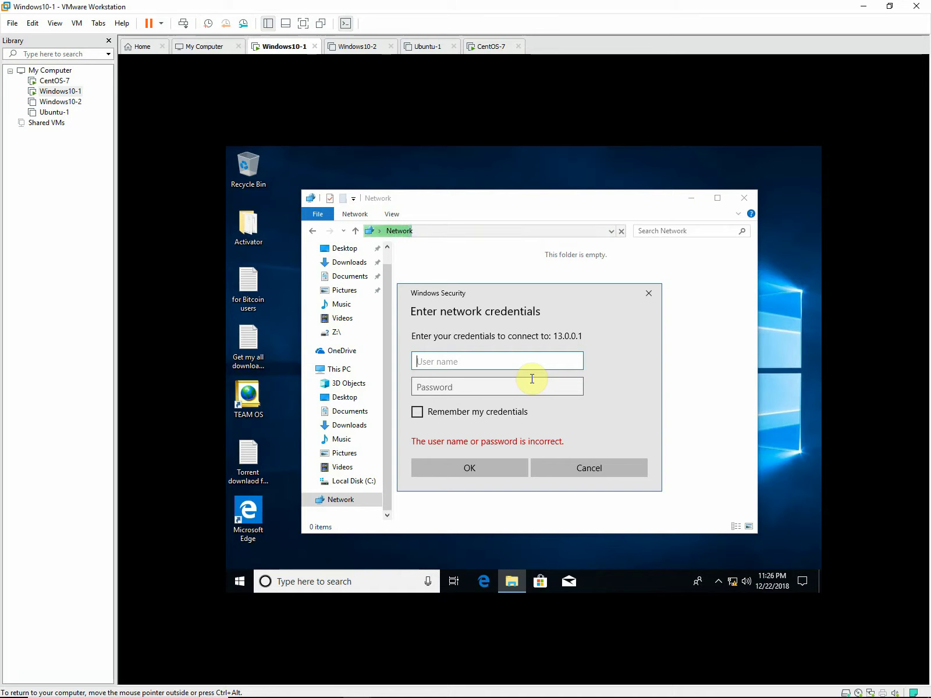
Log in to 13.0.0.1 with user name s1 and its password.
{"action": "type", "text": "s1"}
{"action": "key", "text": "Tab"}
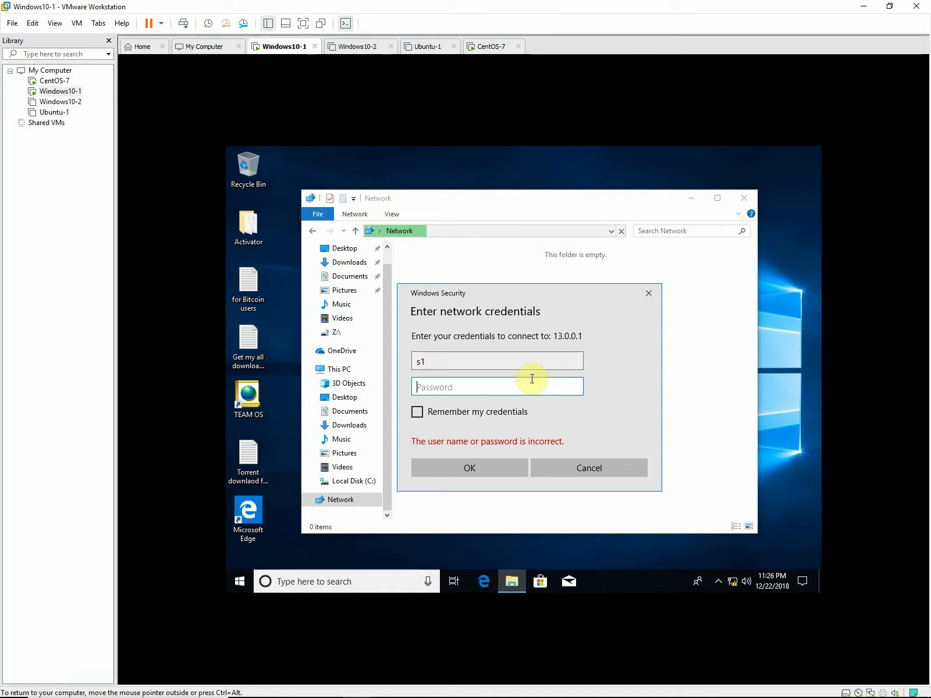
{"action": "type", "text": "•••••••"}
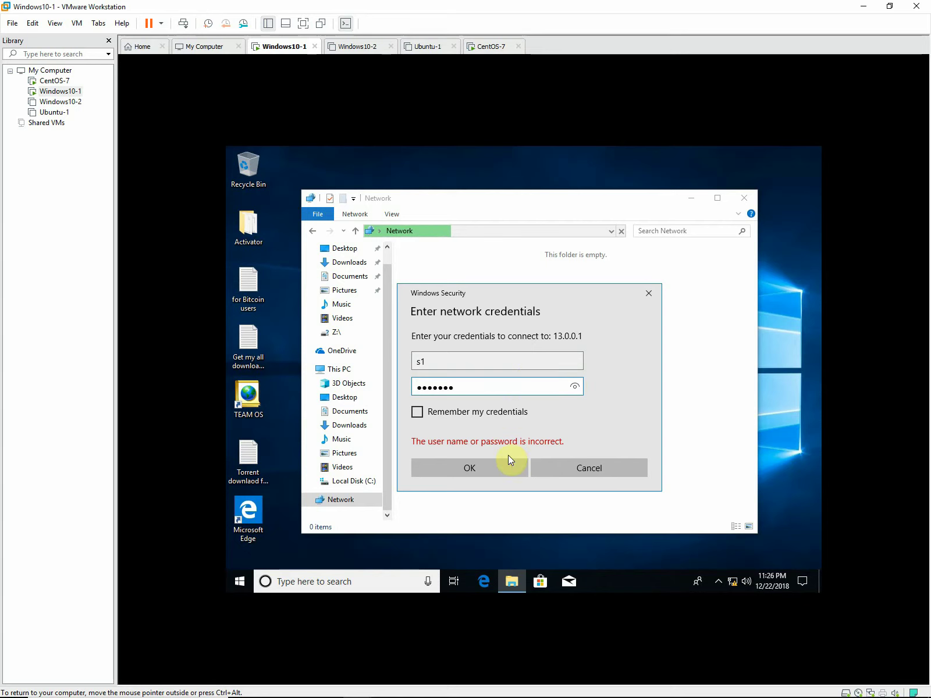
{"action": "left_click", "coordinate": [494, 472]}
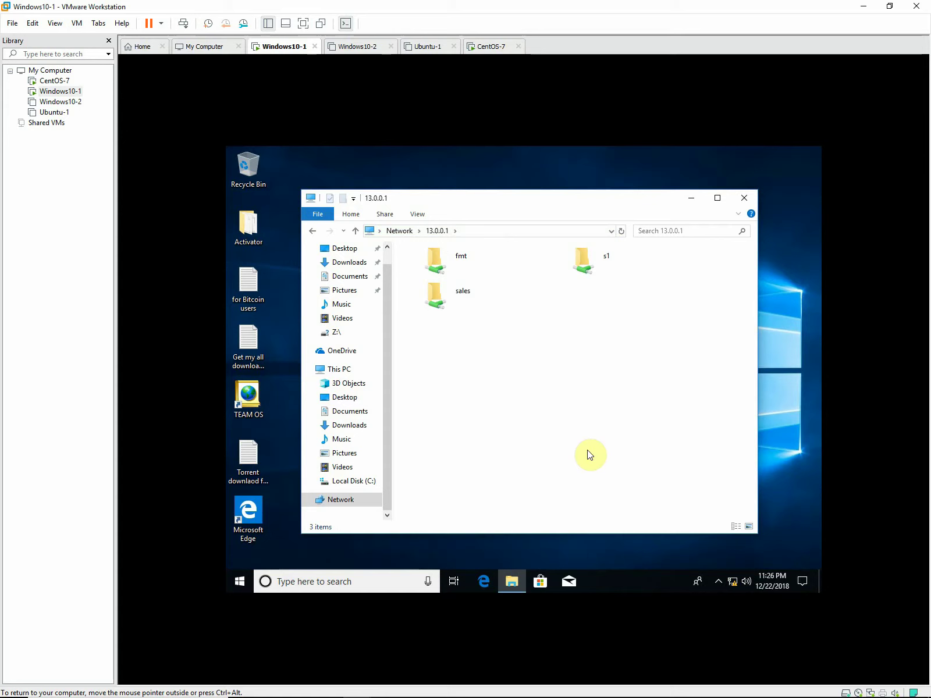
Create an empty text document named t1 in the s1 share and return to the share list.
{"action": "left_click", "coordinate": [590, 259]}
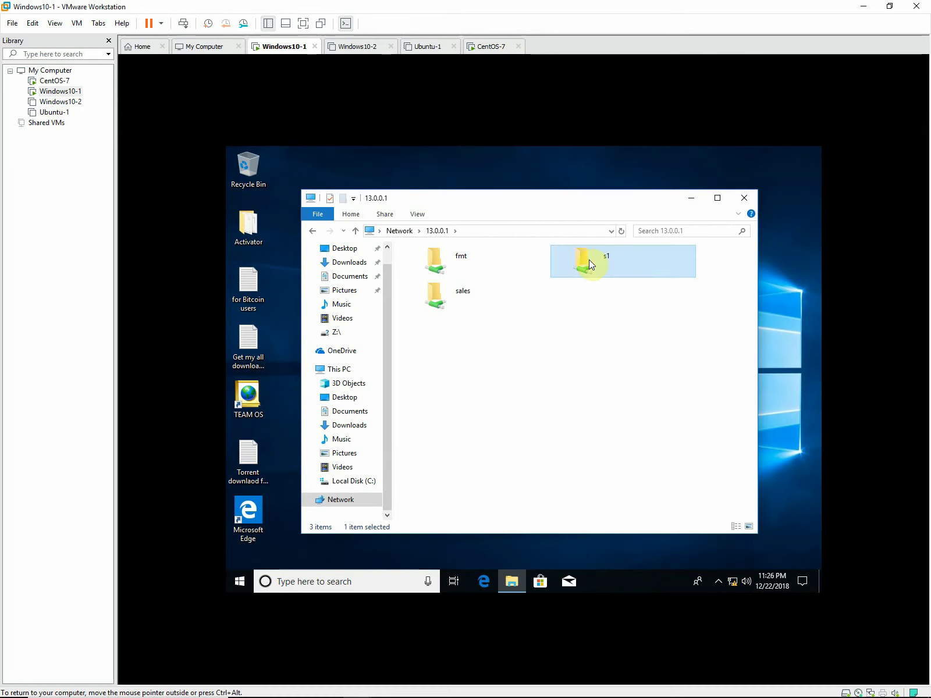
{"action": "double_click", "coordinate": [589, 259]}
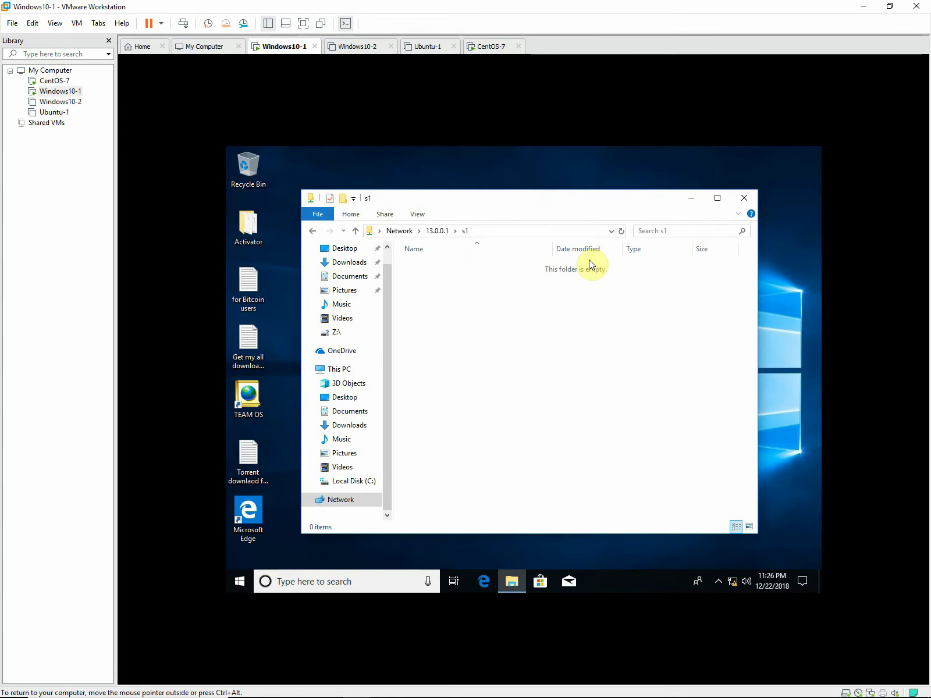
{"action": "right_click", "coordinate": [527, 336]}
{"action": "mouse_move", "coordinate": [631, 443]}
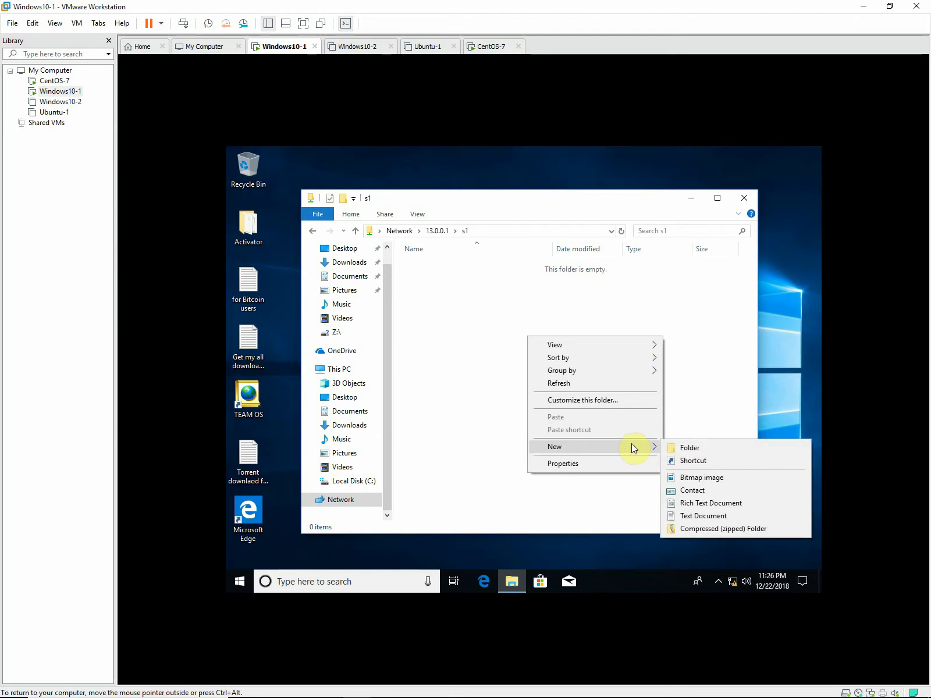
{"action": "left_click", "coordinate": [688, 516]}
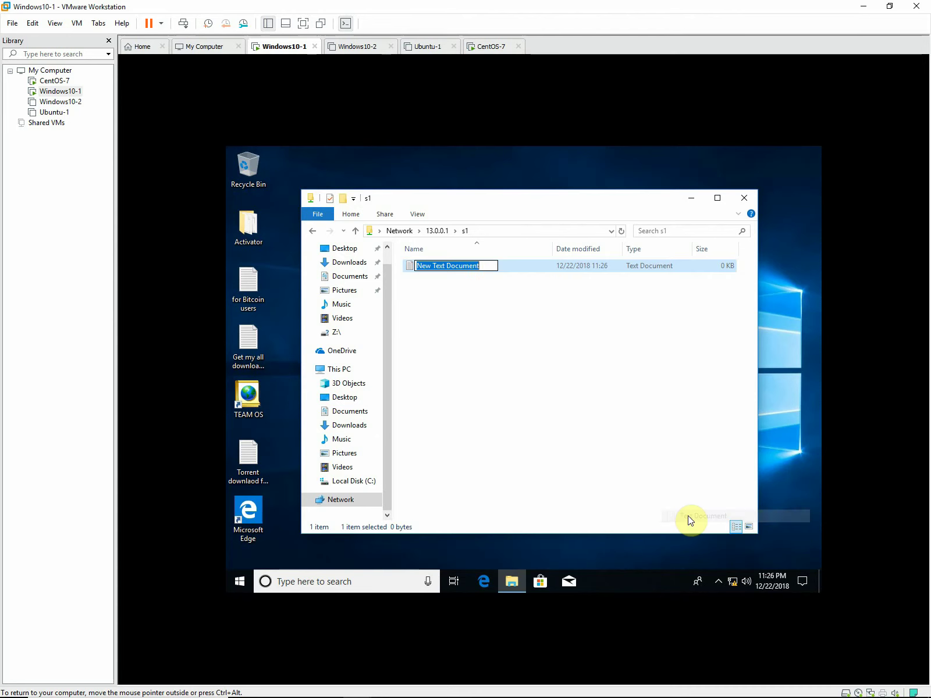
{"action": "type", "text": "t1"}
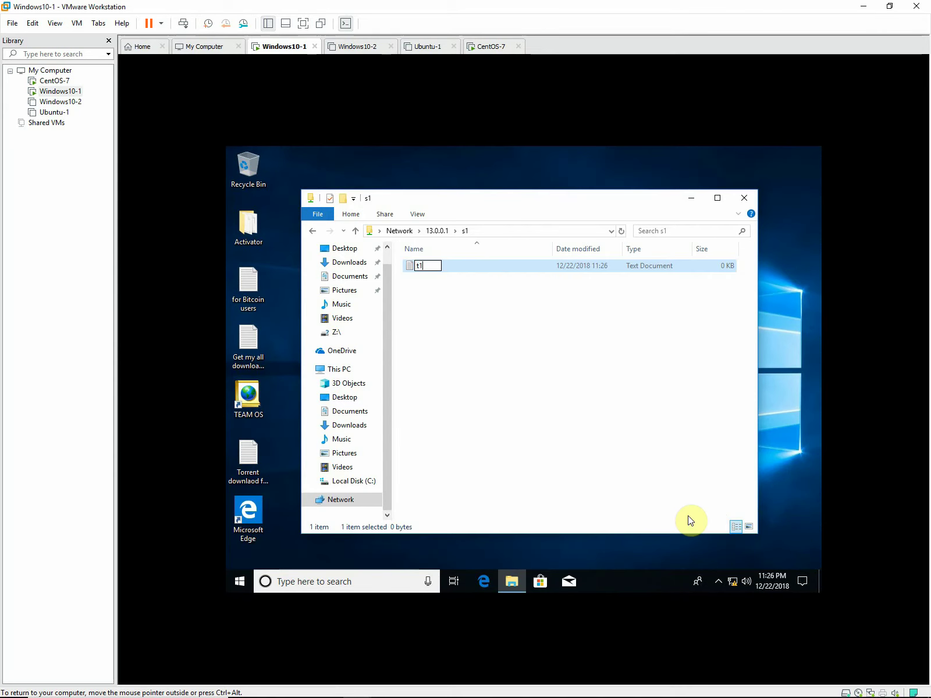
{"action": "key", "text": "Return"}
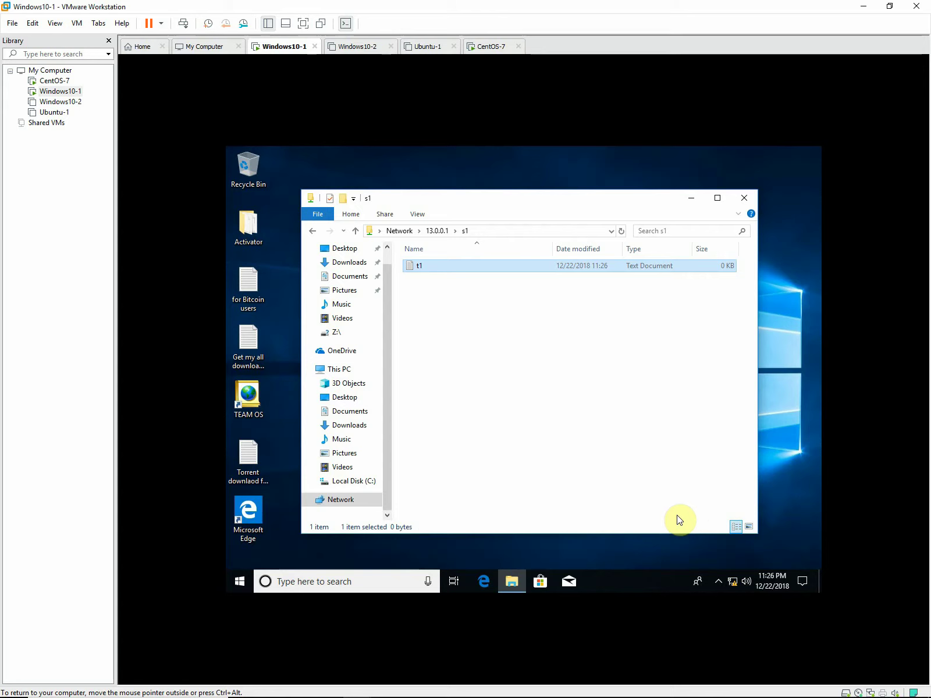
{"action": "left_click", "coordinate": [311, 232]}
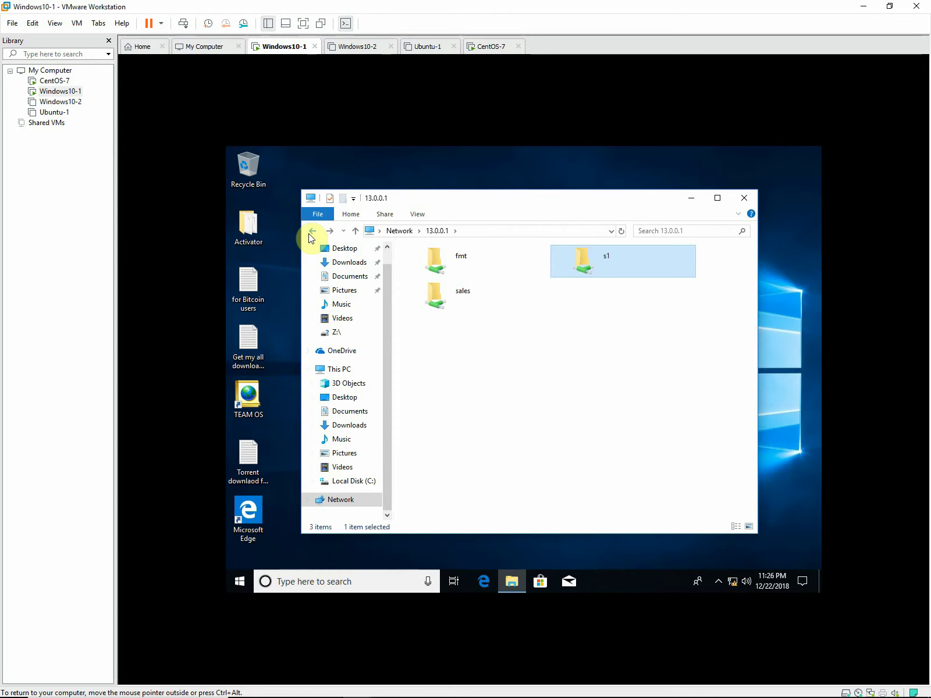
Create an empty text document named Gas in the sales share.
{"action": "double_click", "coordinate": [441, 294]}
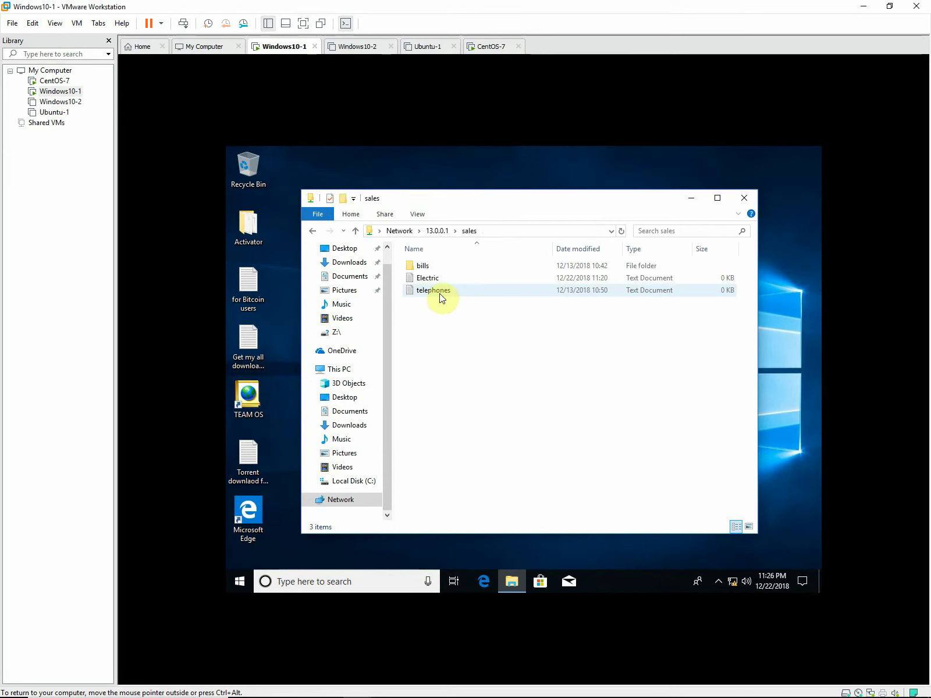
{"action": "right_click", "coordinate": [501, 346]}
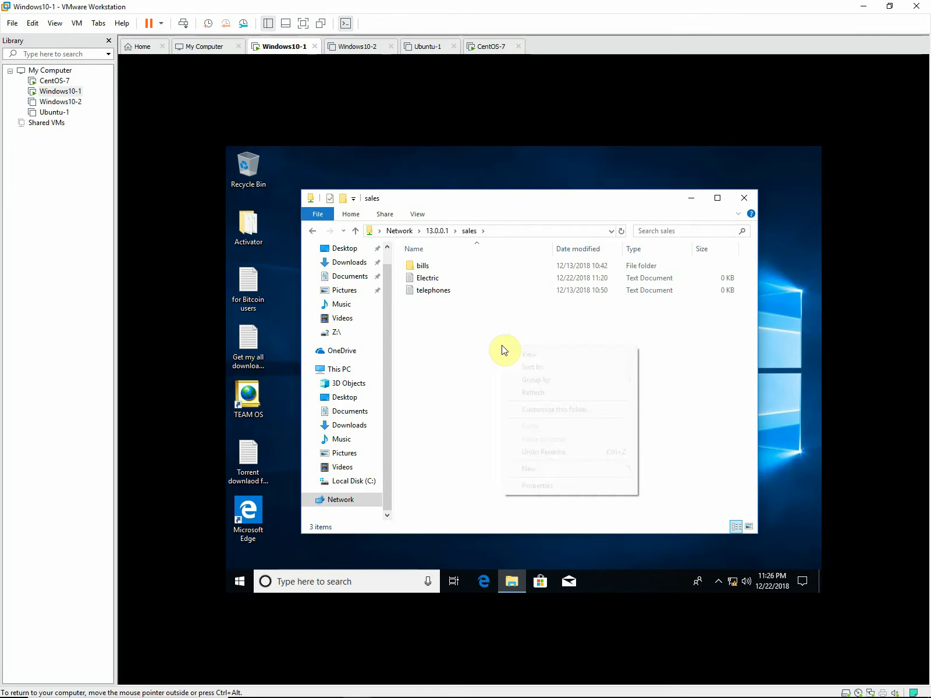
{"action": "mouse_move", "coordinate": [569, 472]}
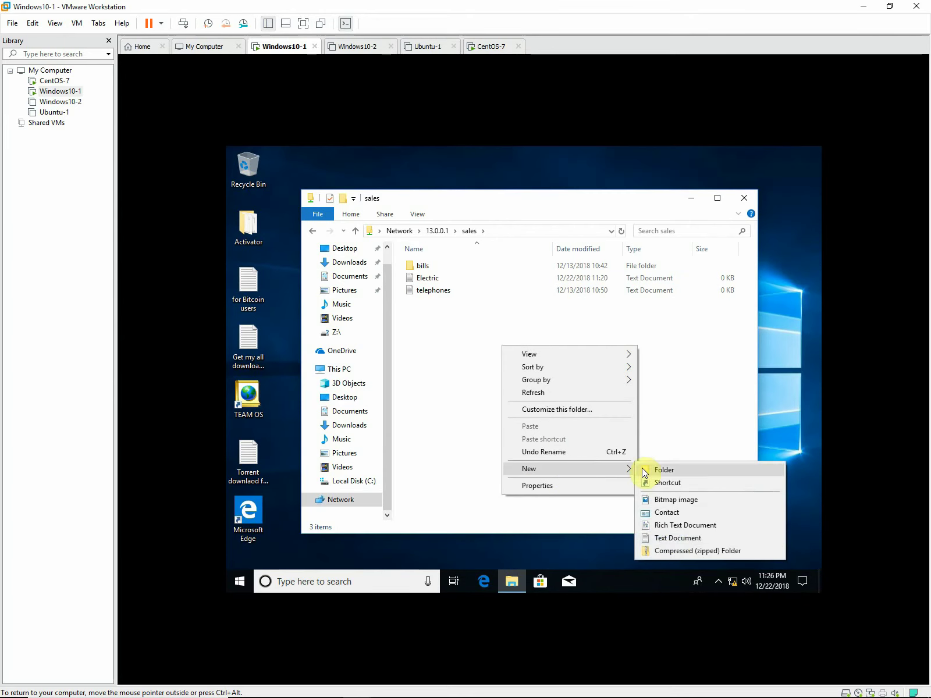
{"action": "left_click", "coordinate": [670, 544]}
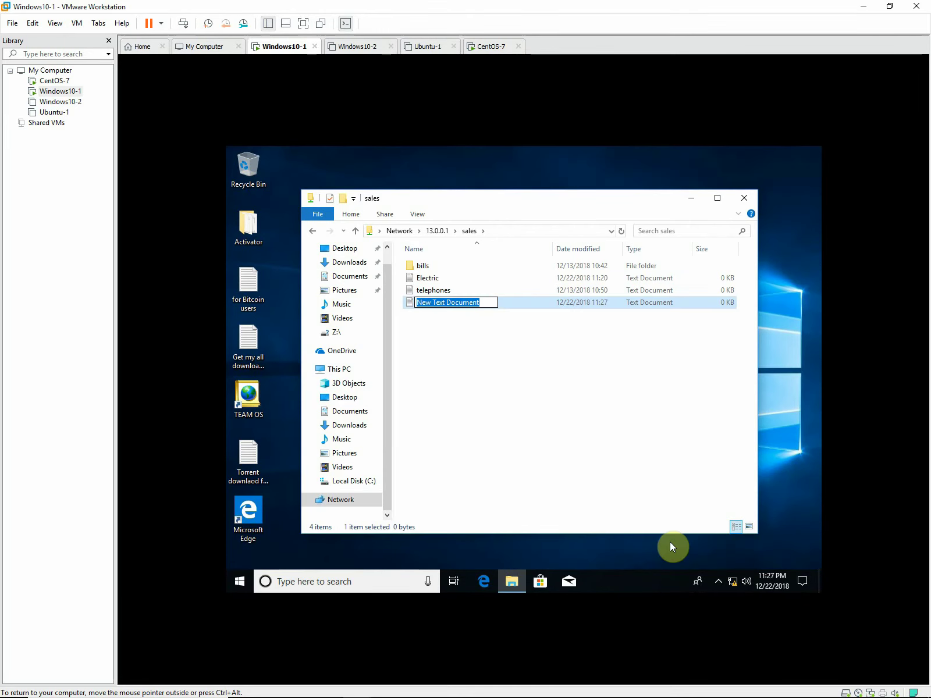
{"action": "type", "text": "Gas"}
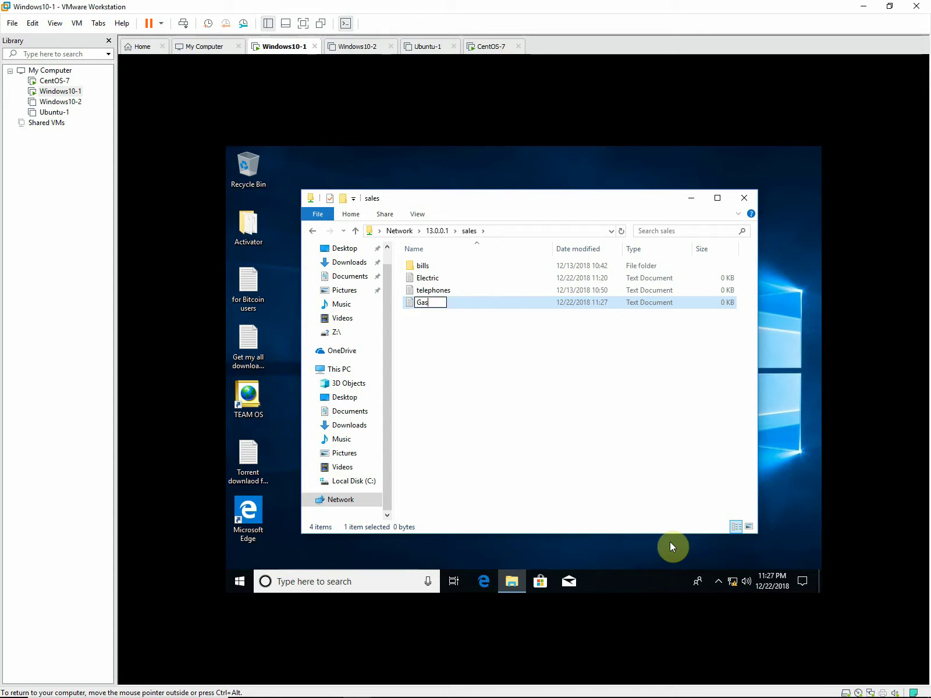
{"action": "left_click", "coordinate": [580, 435]}
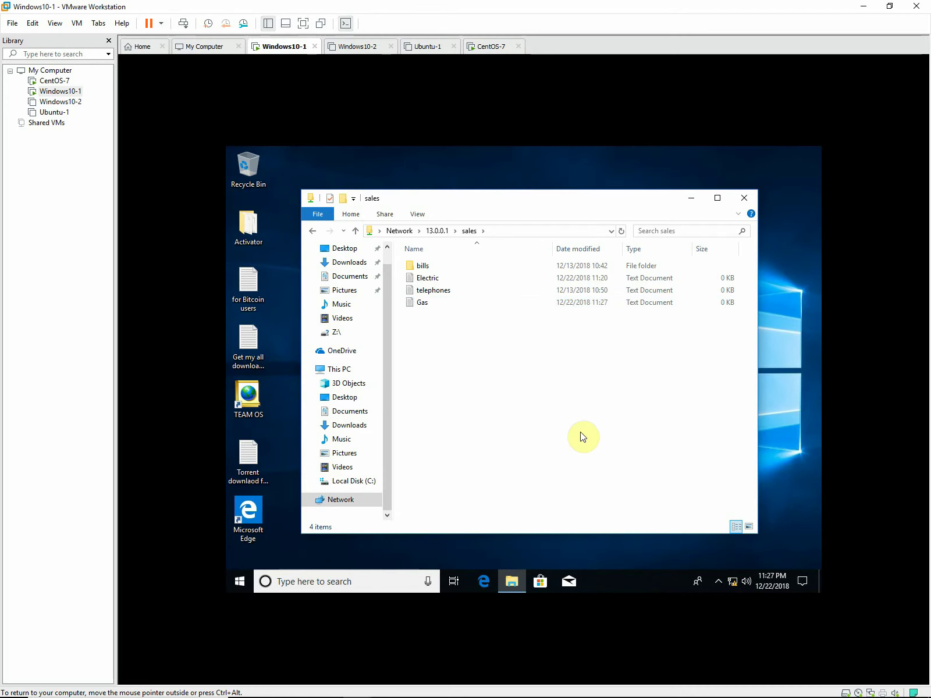
Go back and open the fmt share, then switch to the CentOS-7 machine.
{"action": "left_click", "coordinate": [309, 232]}
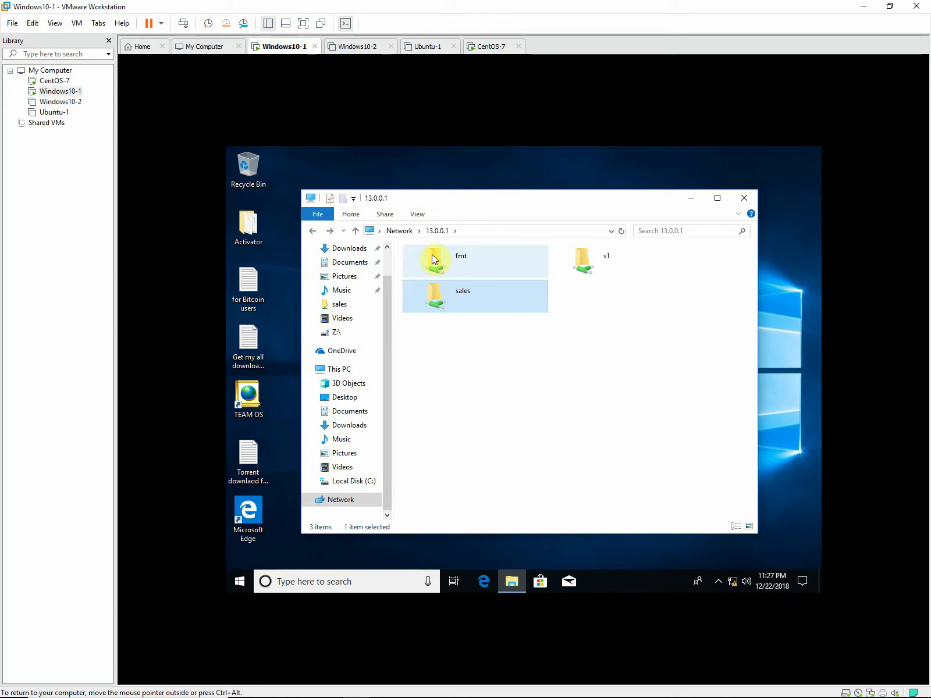
{"action": "double_click", "coordinate": [436, 257]}
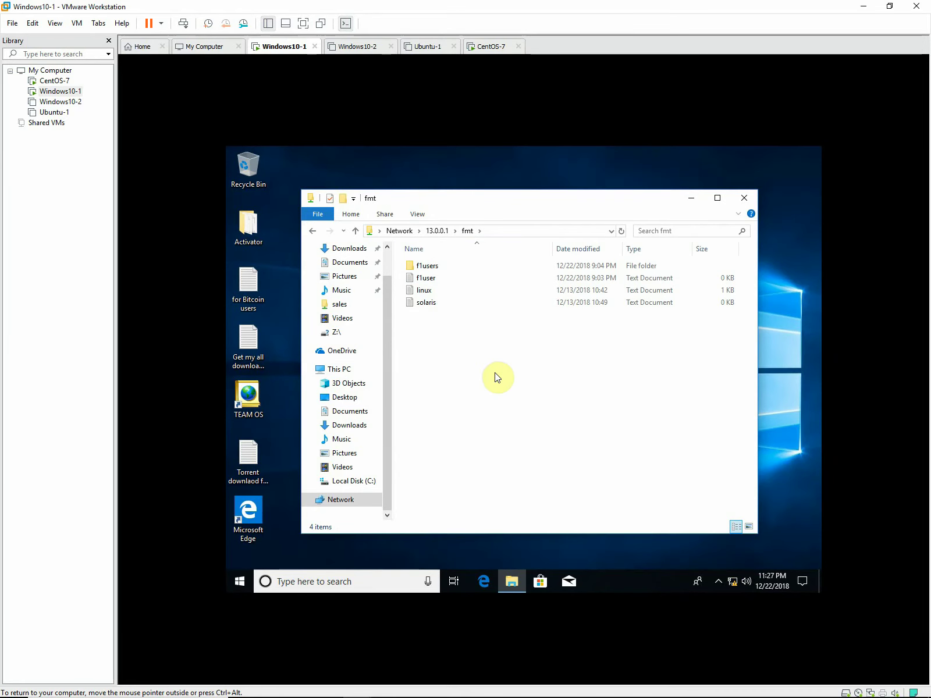
{"action": "left_click", "coordinate": [57, 83]}
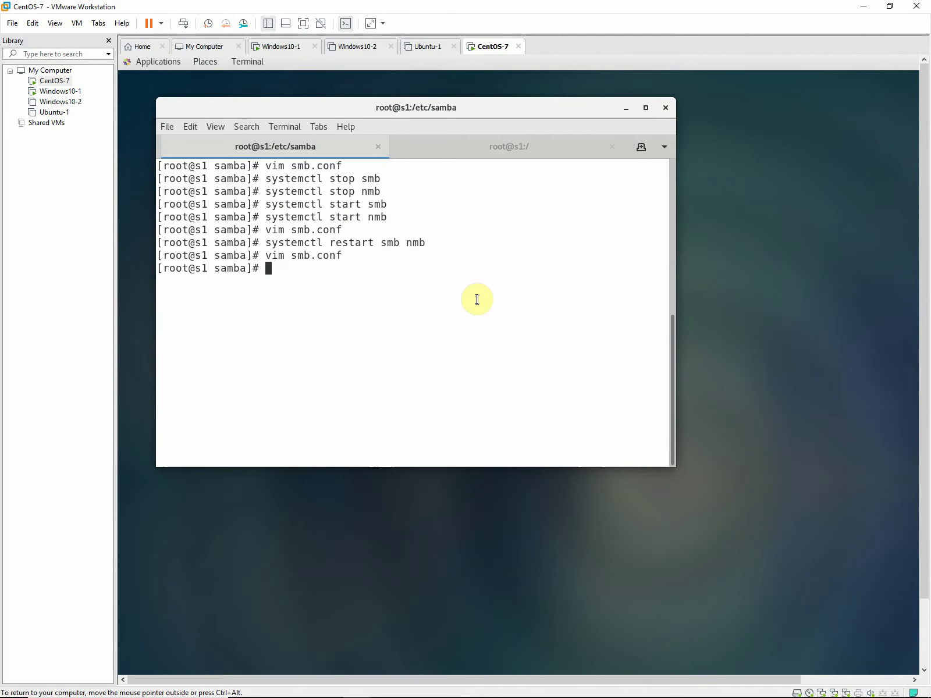
Reopen smb.conf in vim to review the fmt valid users line, quit with :q, and return to Windows10-1.
{"action": "key", "text": "Up"}
{"action": "key", "text": "Up"}
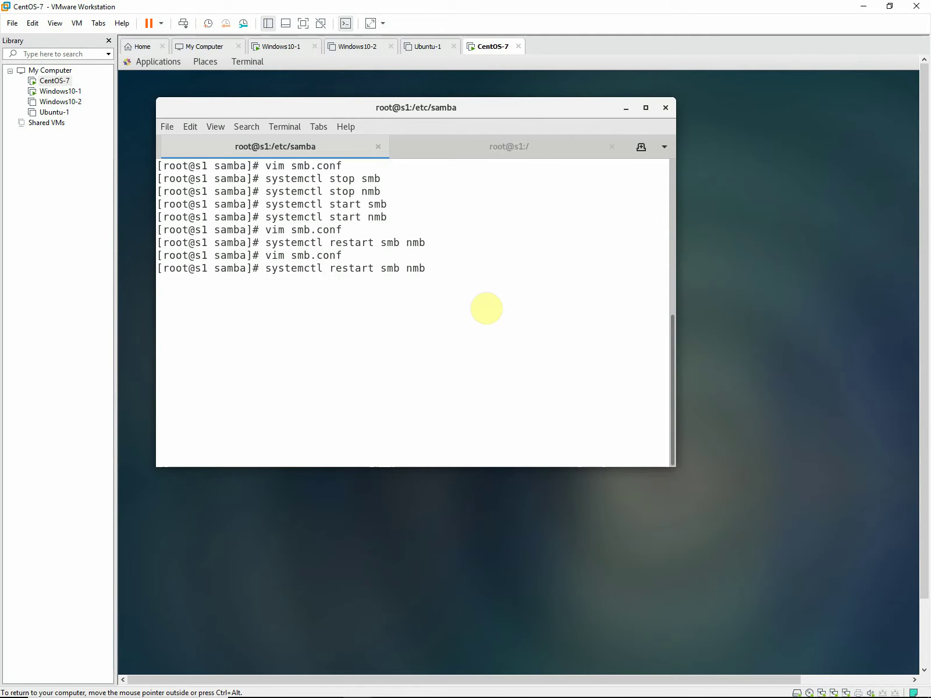
{"action": "key", "text": "Up"}
{"action": "key", "text": "Return"}
{"action": "key", "text": "Down"}
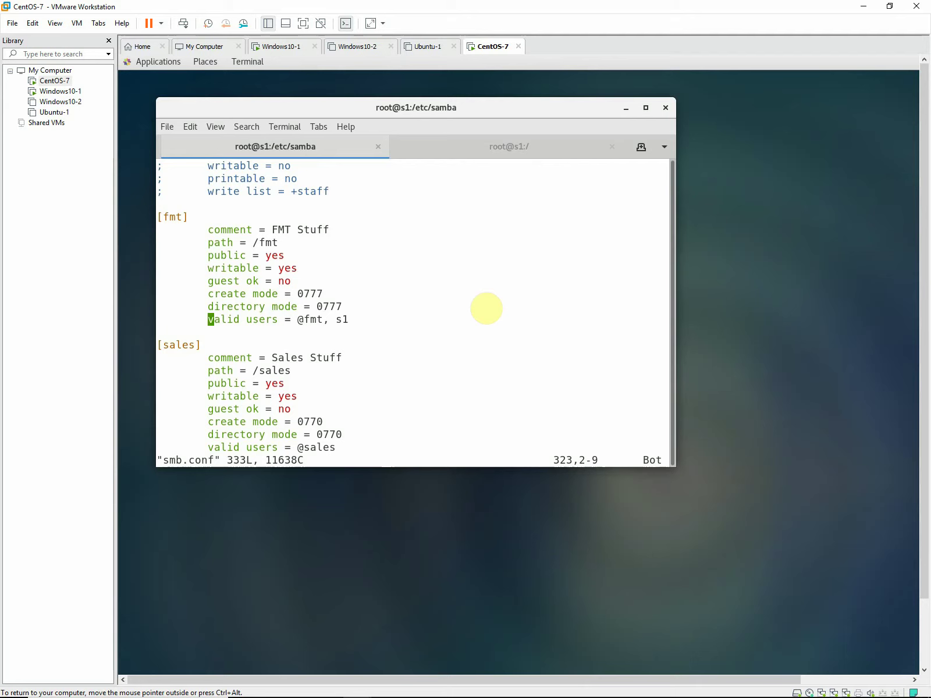
{"action": "key", "text": "Up"}
{"action": "key", "text": "Up"}
{"action": "key", "text": "Up"}
{"action": "key", "text": "Up"}
{"action": "key", "text": "Up"}
{"action": "key", "text": "Up"}
{"action": "key", "text": "Down"}
{"action": "key", "text": "Down"}
{"action": "key", "text": "Down"}
{"action": "key", "text": "Down"}
{"action": "key", "text": "Down"}
{"action": "key", "text": "Down"}
{"action": "key", "text": "Right"}
{"action": "key", "text": "Right"}
{"action": "key", "text": "Right"}
{"action": "key", "text": "Right"}
{"action": "key", "text": "Right"}
{"action": "key", "text": "Right"}
{"action": "key", "text": "Right"}
{"action": "key", "text": "Right"}
{"action": "key", "text": "Right"}
{"action": "key", "text": "Right"}
{"action": "key", "text": "Right"}
{"action": "key", "text": "Right"}
{"action": "key", "text": "Right"}
{"action": "key", "text": "Right"}
{"action": "key", "text": "Right"}
{"action": "key", "text": "Left"}
{"action": "key", "text": "Right"}
{"action": "key", "text": "Right"}
{"action": "key", "text": "Right"}
{"action": "key", "text": "Right"}
{"action": "key", "text": "Right"}
{"action": "key", "text": "Right"}
{"action": "key", "text": "Right"}
{"action": "type", "text": ":q"}
{"action": "key", "text": "Return"}
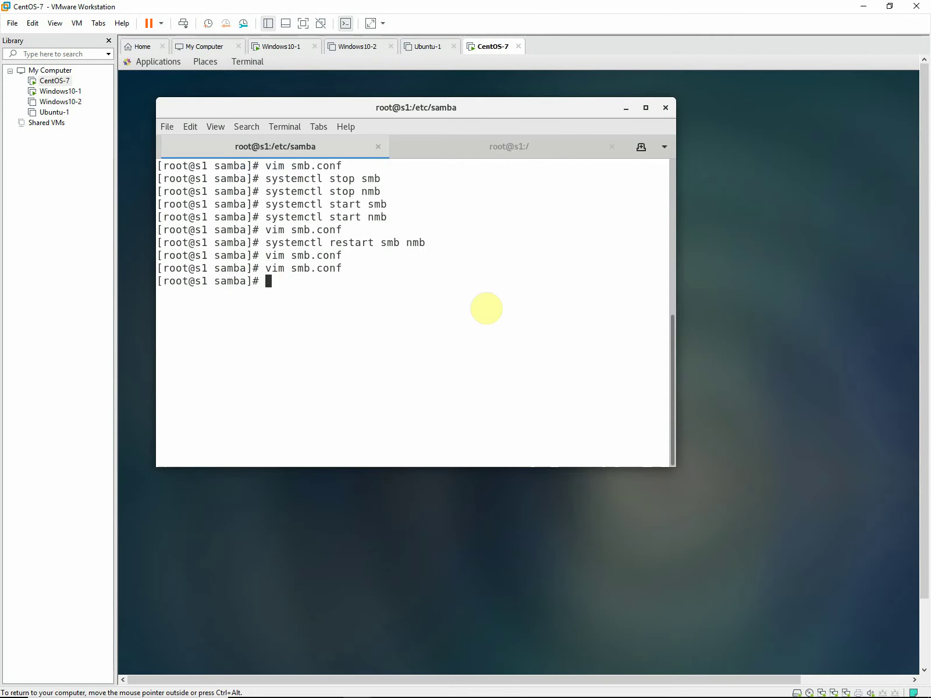
{"action": "left_click", "coordinate": [60, 92]}
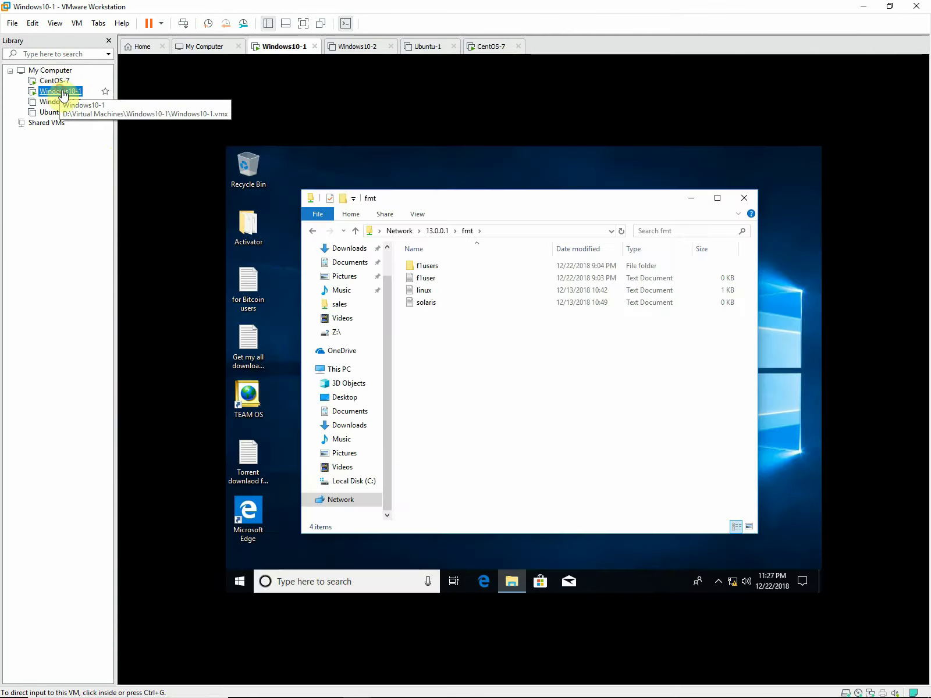
Create an empty text document named windows in the fmt share, go back, and close Explorer.
{"action": "right_click", "coordinate": [468, 347]}
{"action": "mouse_move", "coordinate": [575, 469]}
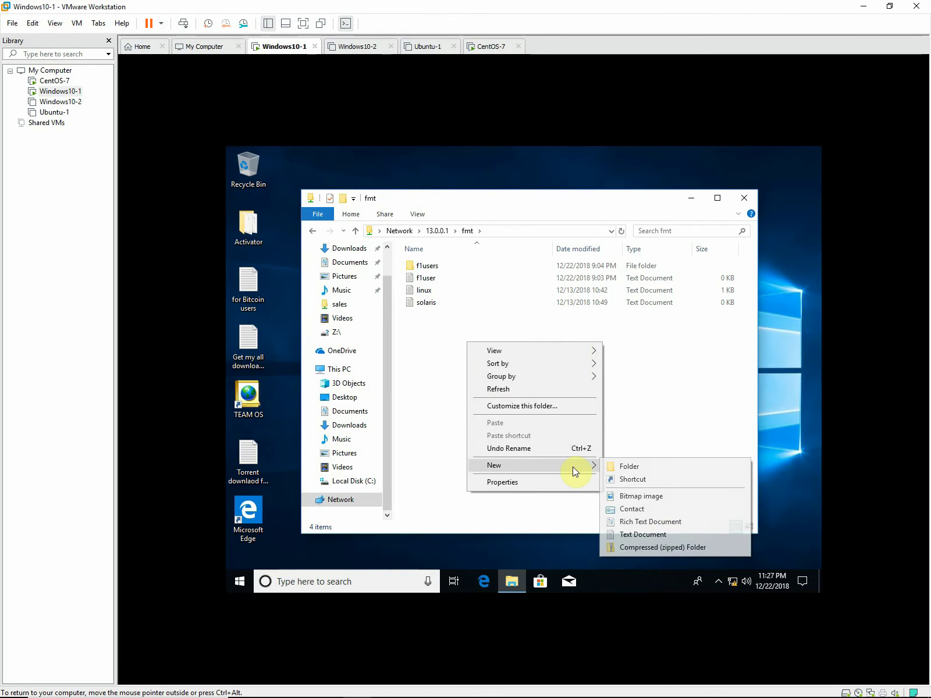
{"action": "left_click", "coordinate": [645, 534]}
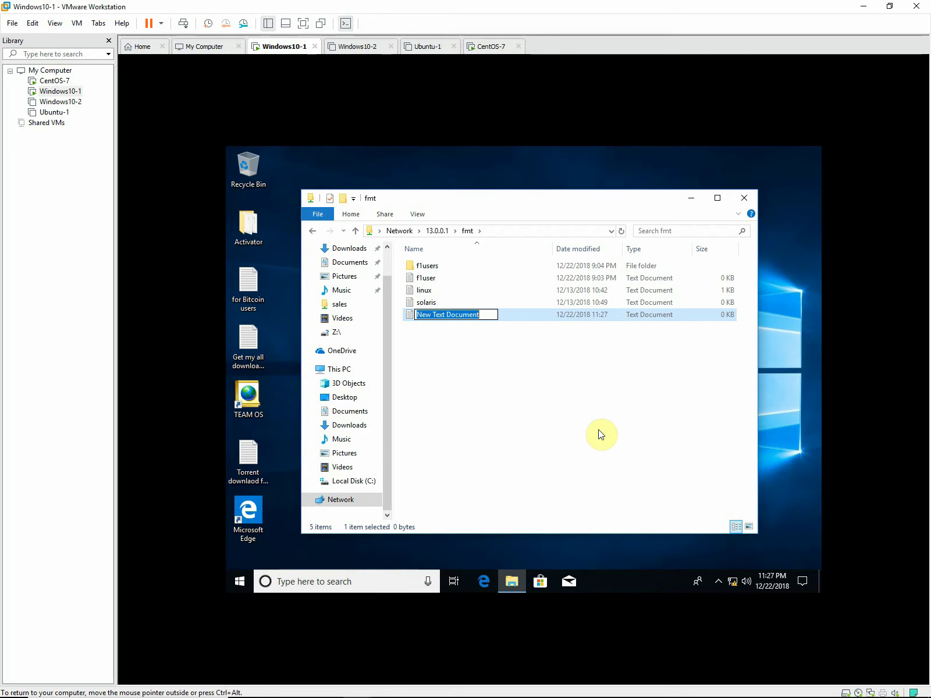
{"action": "type", "text": "windows"}
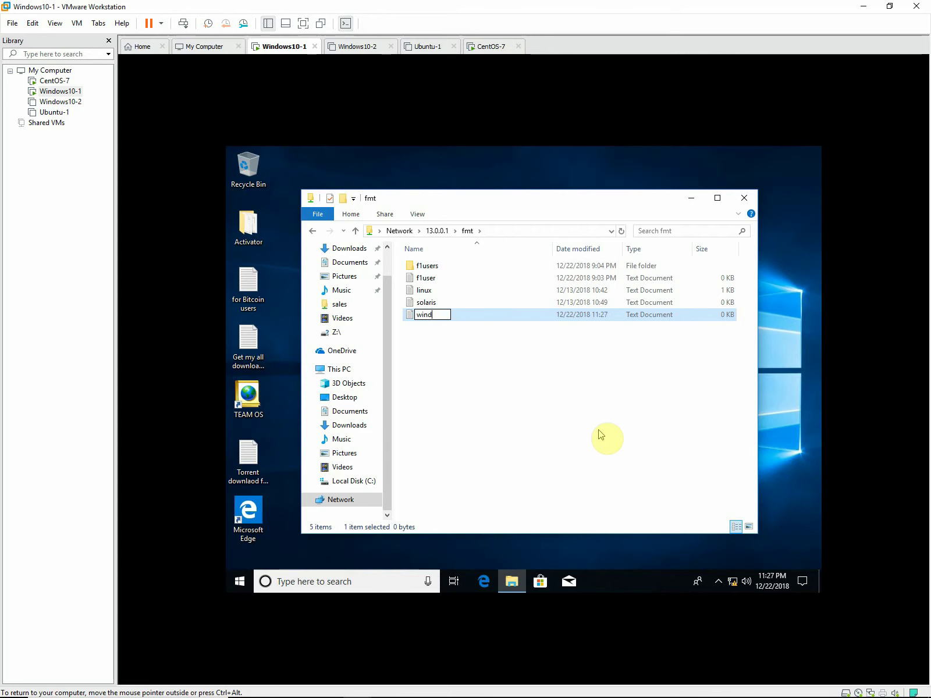
{"action": "left_click", "coordinate": [544, 414]}
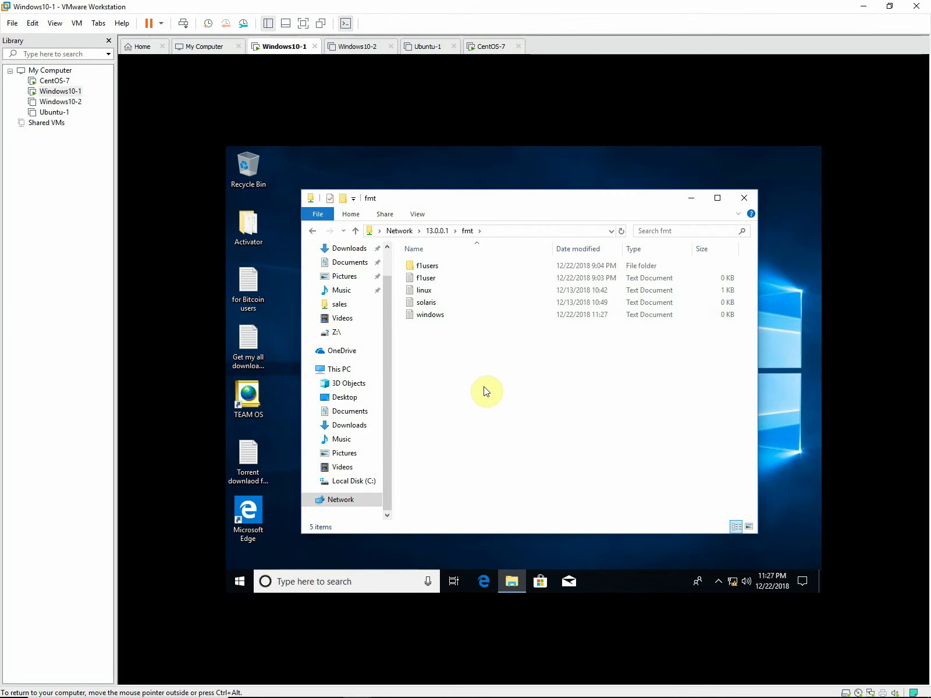
{"action": "left_click", "coordinate": [311, 233]}
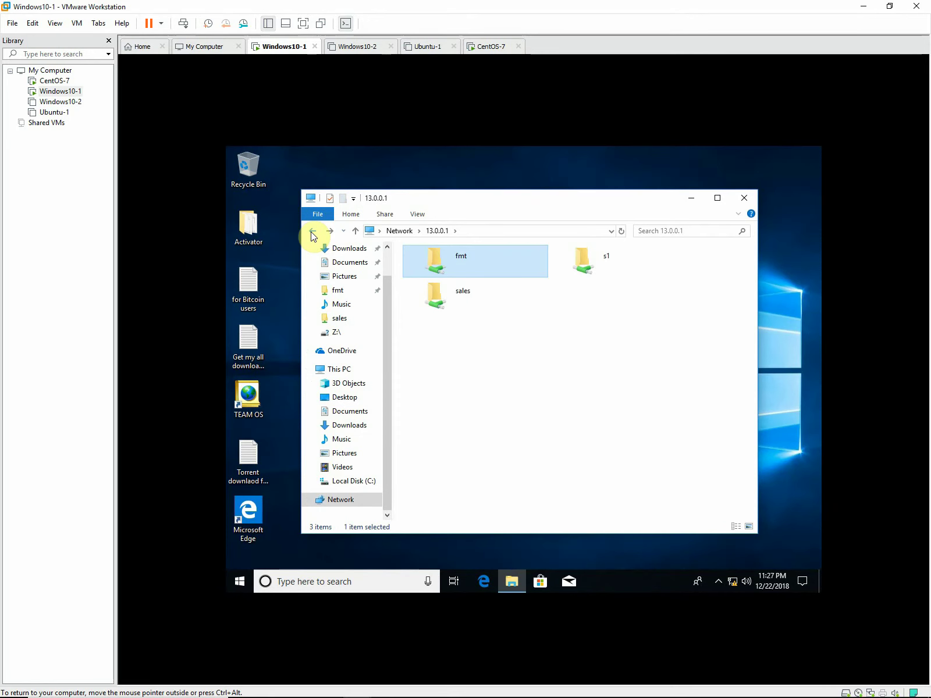
{"action": "left_click", "coordinate": [751, 202]}
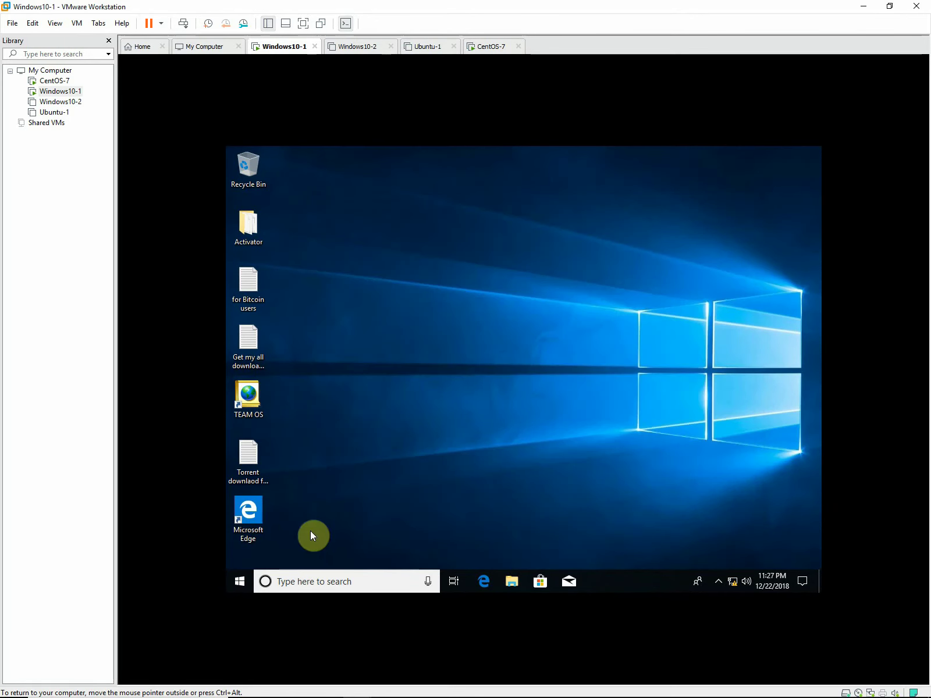
Sign out of Windows10-1 through Ctrl+Alt+Del, then unlock and sign back in.
{"action": "key", "text": "ctrl+alt+Insert"}
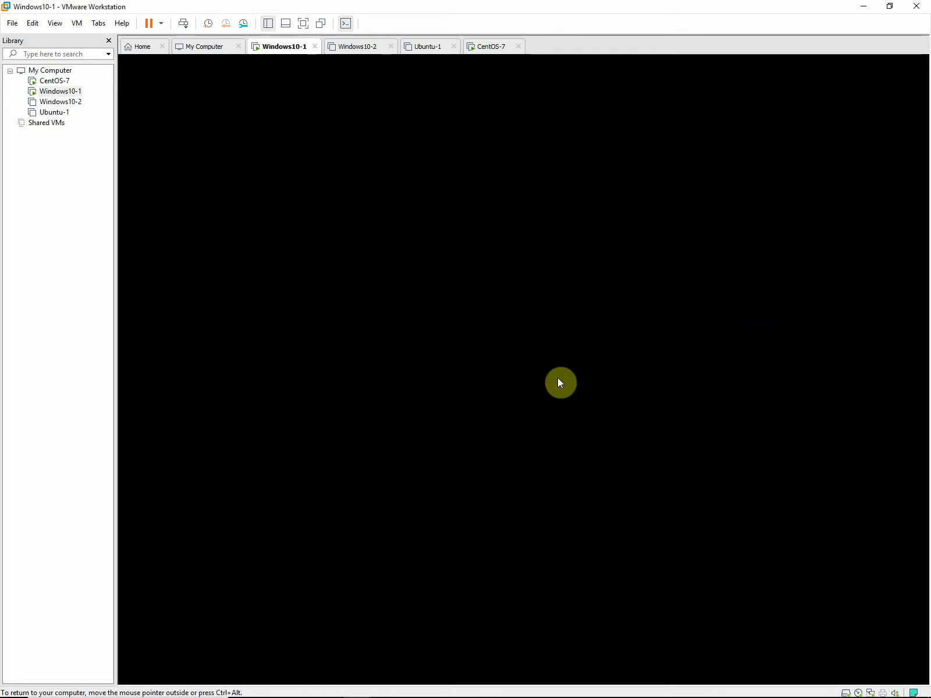
{"action": "left_click", "coordinate": [513, 329]}
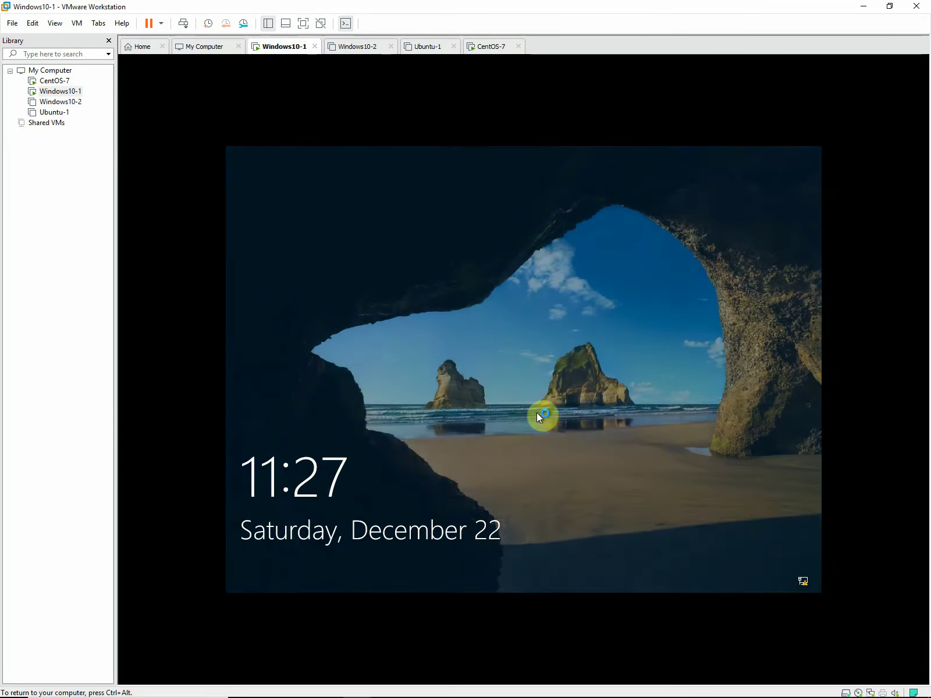
{"action": "left_click", "coordinate": [537, 441]}
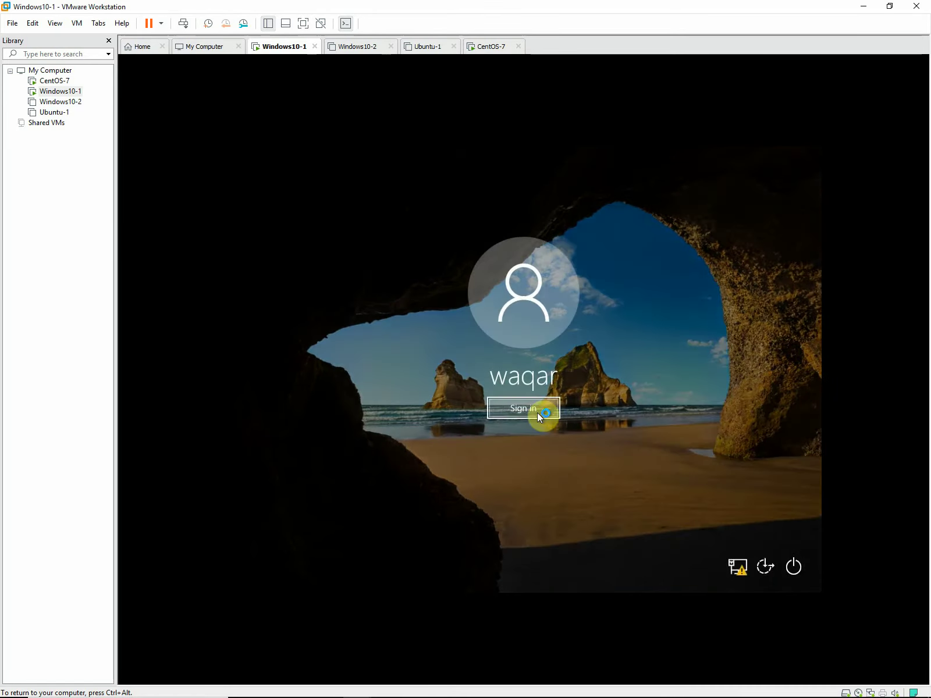
{"action": "left_click", "coordinate": [537, 412]}
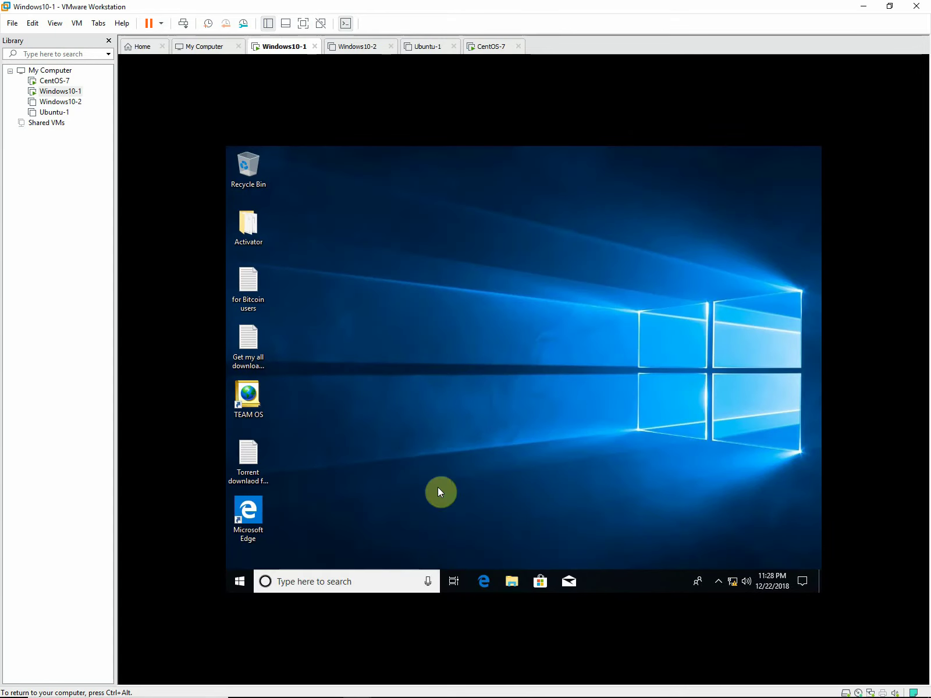
In File Explorer's Network view, go to \\13.0.0.1\ from the address history.
{"action": "left_click", "coordinate": [512, 582]}
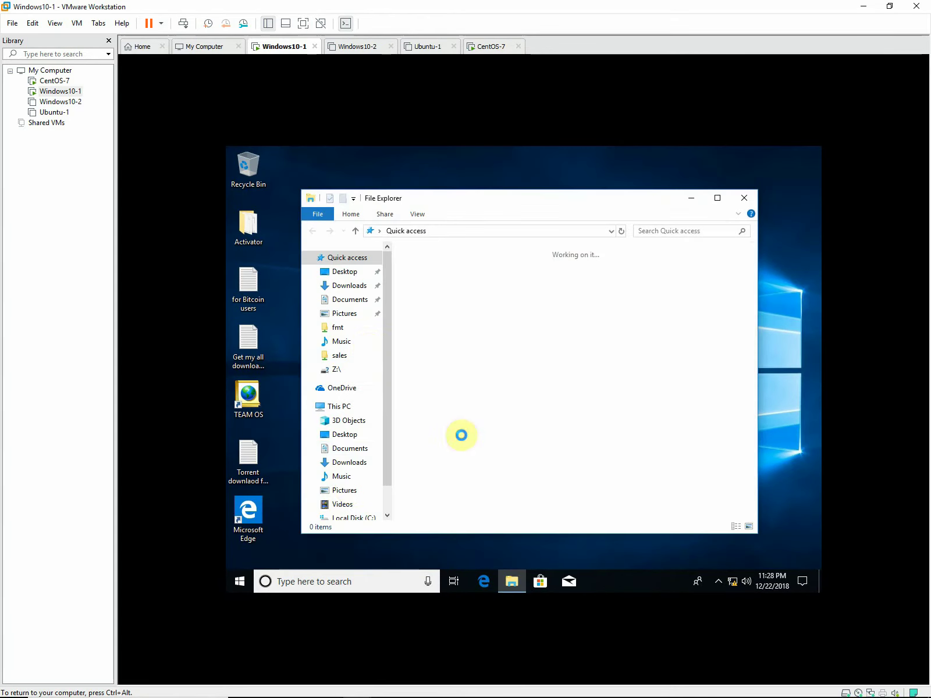
{"action": "scroll", "coordinate": [396, 408], "scroll_direction": "down", "scroll_amount": 2}
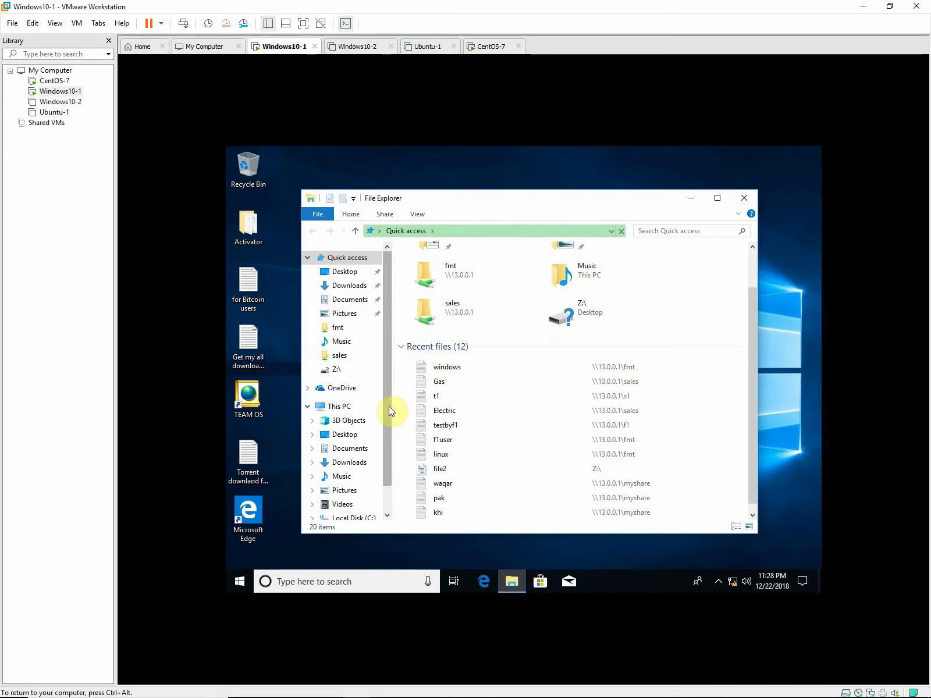
{"action": "scroll", "coordinate": [388, 479], "scroll_direction": "down", "scroll_amount": 2}
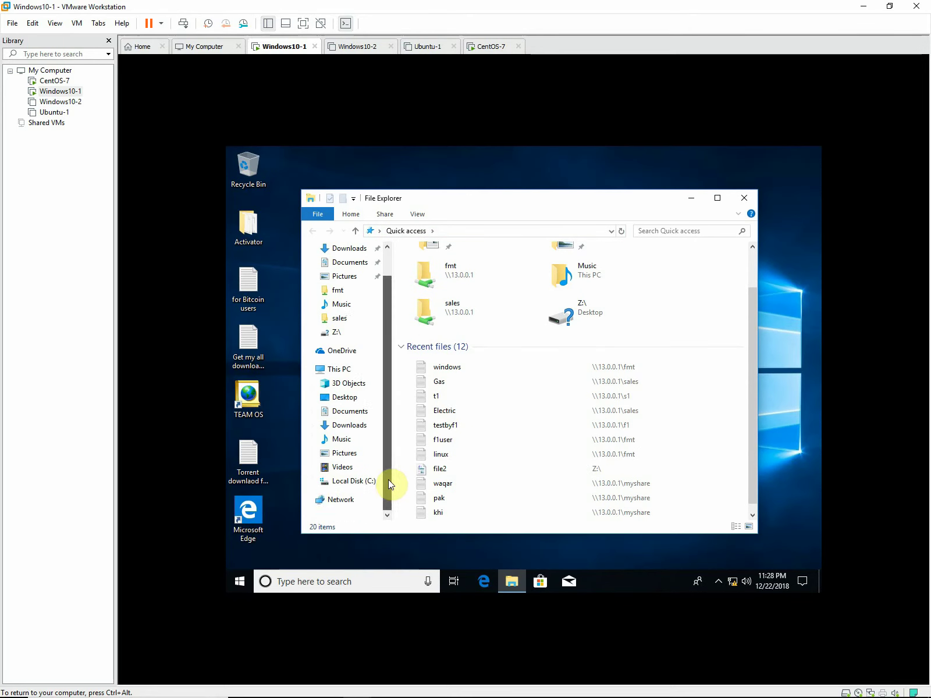
{"action": "left_click", "coordinate": [325, 499]}
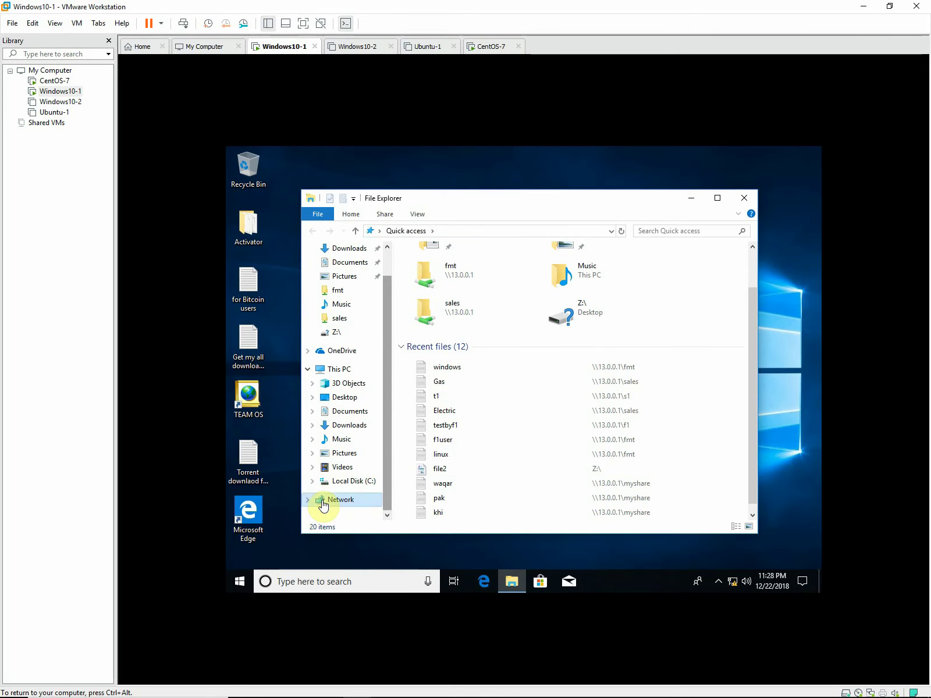
{"action": "left_click", "coordinate": [610, 232]}
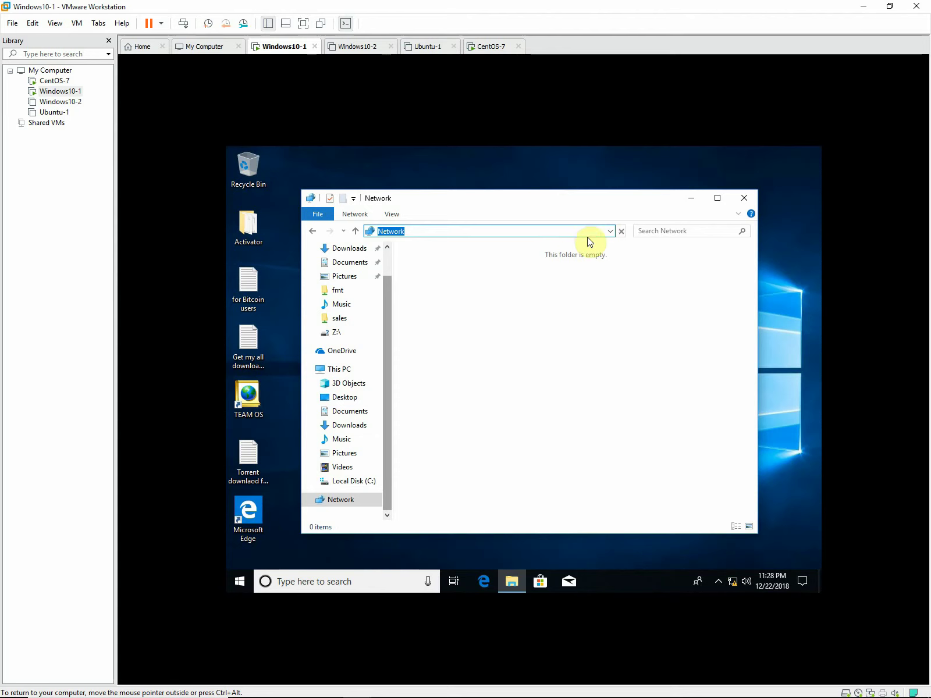
{"action": "left_click", "coordinate": [610, 233]}
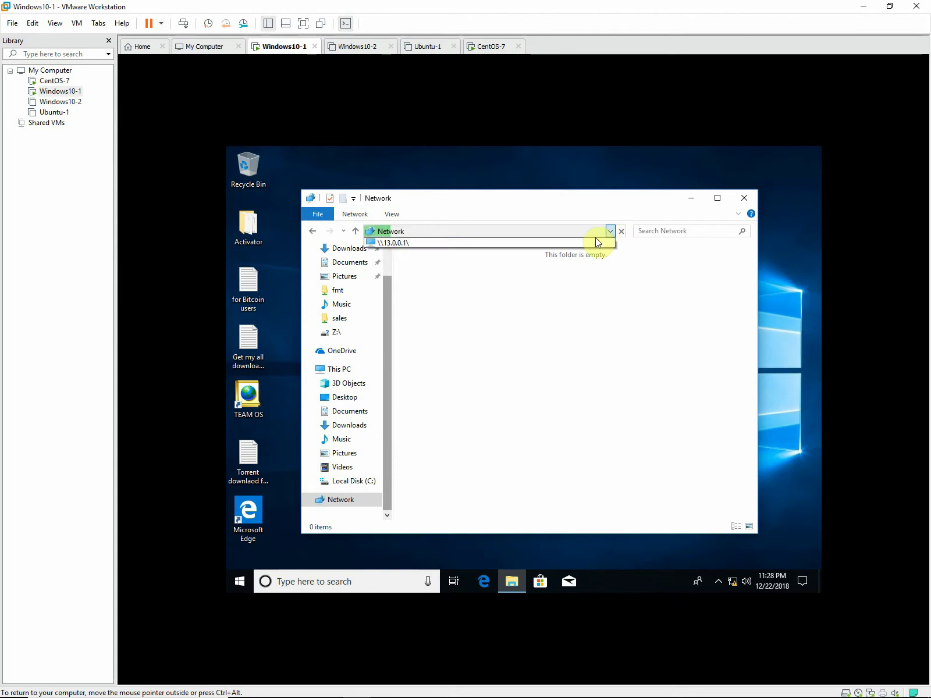
{"action": "left_click", "coordinate": [561, 243]}
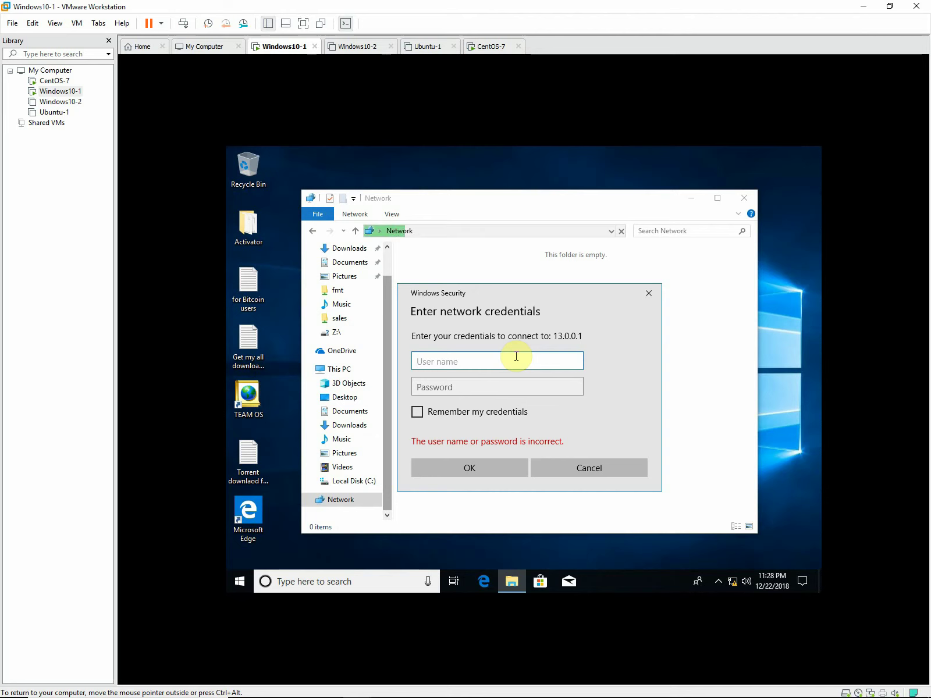
Submit user name s2 with its password, then dismiss the not-accessible error.
{"action": "type", "text": "s2"}
{"action": "key", "text": "Tab"}
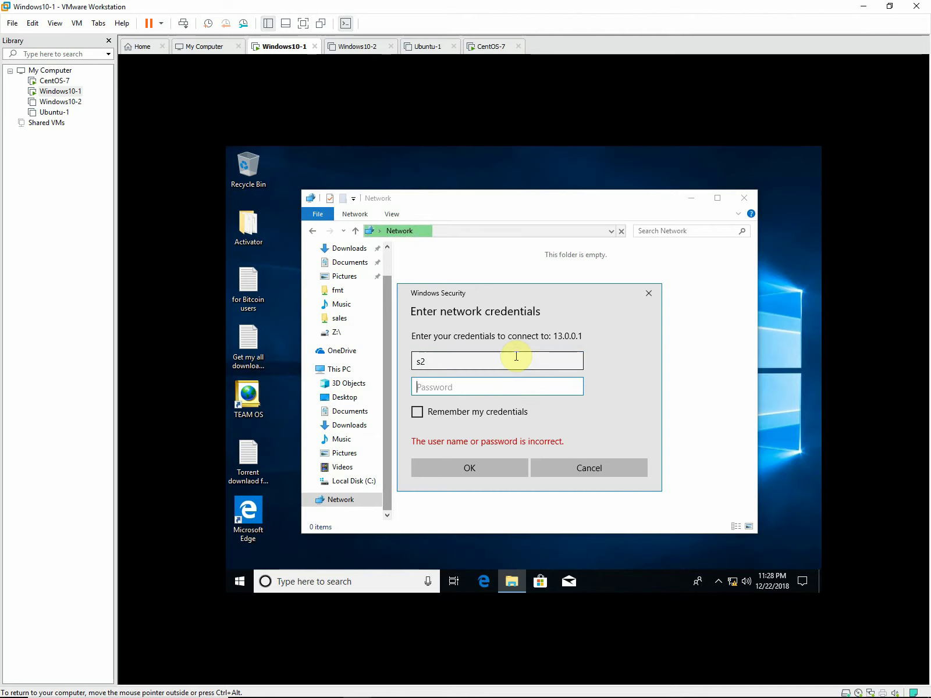
{"action": "type", "text": "****"}
{"action": "left_click", "coordinate": [495, 471]}
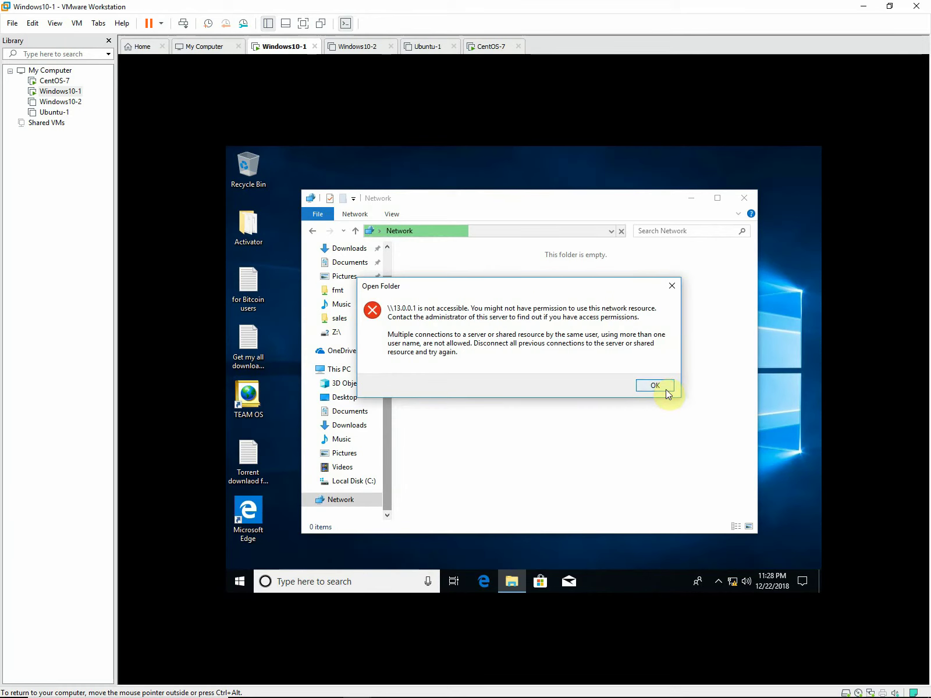
{"action": "left_click", "coordinate": [666, 390]}
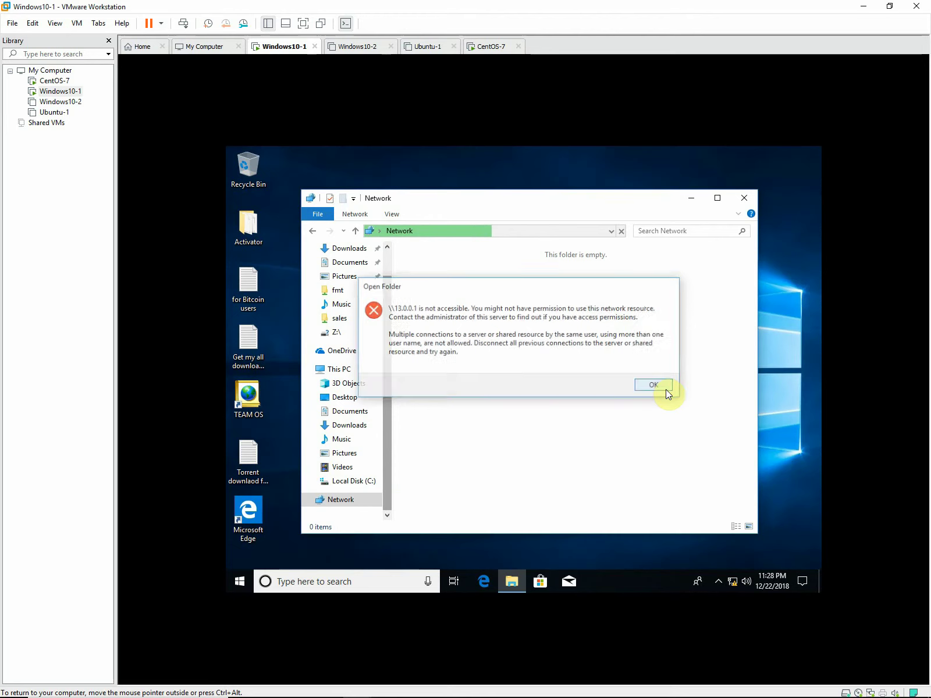
Reopen \\13.0.0.1\ and sign in as s2, retyping the password until the shares appear.
{"action": "left_click", "coordinate": [611, 231]}
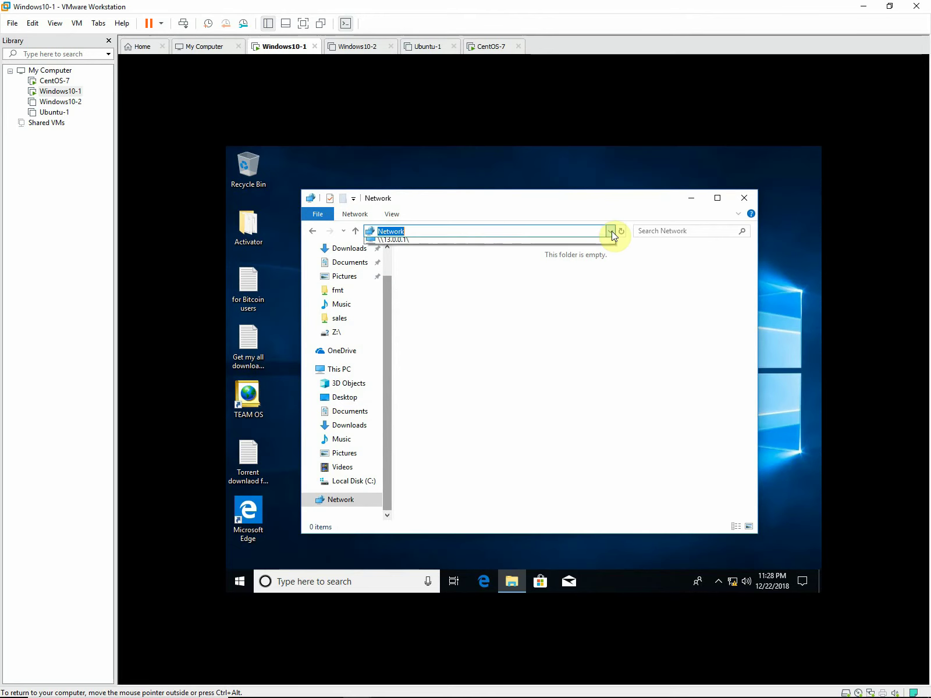
{"action": "left_click", "coordinate": [477, 243]}
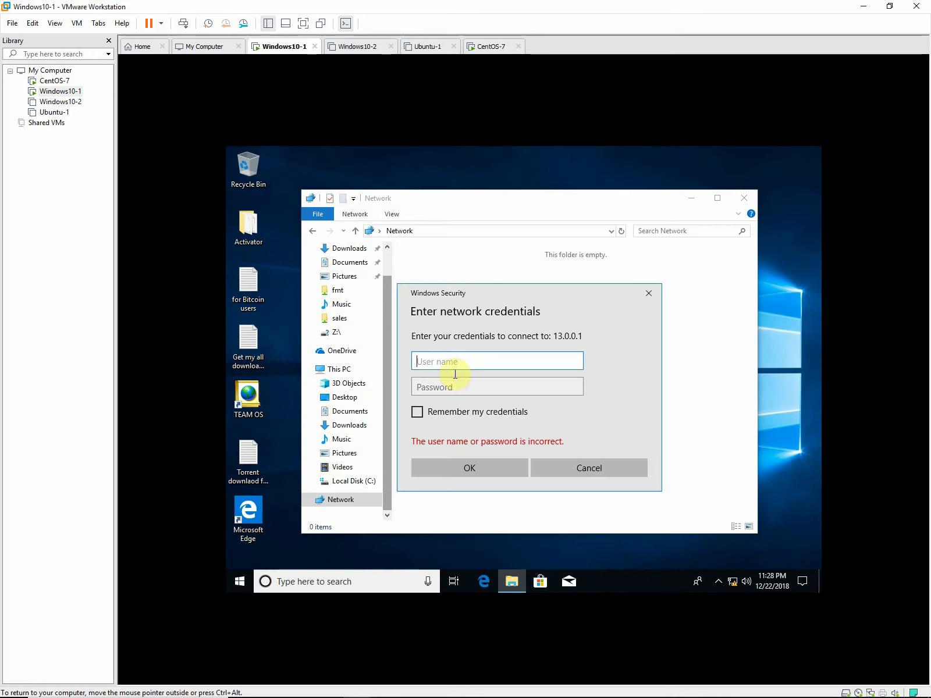
{"action": "type", "text": "s2"}
{"action": "key", "text": "Tab"}
{"action": "type", "text": "•••••••"}
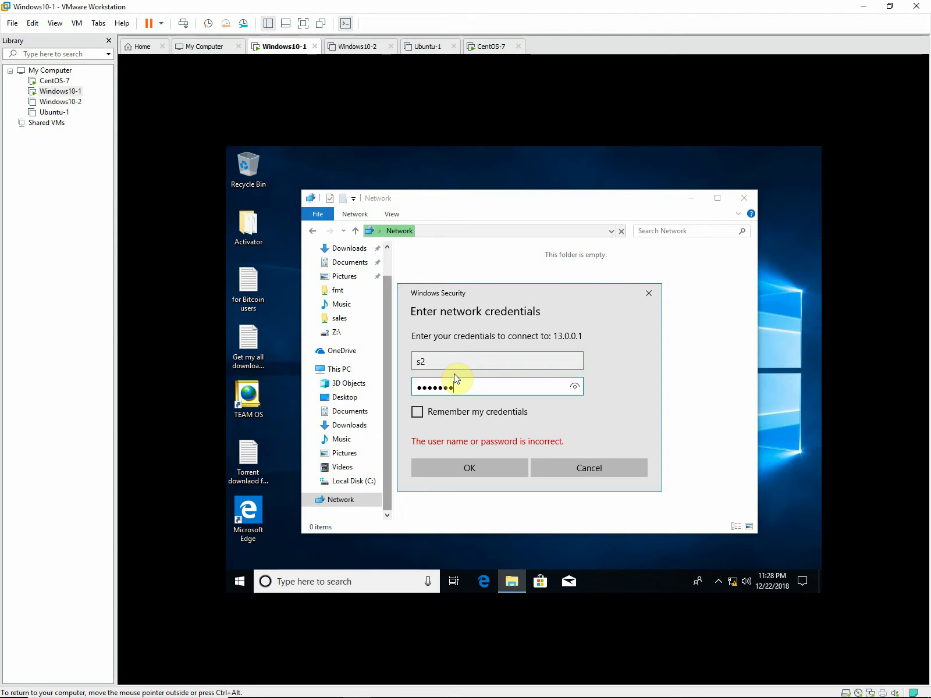
{"action": "left_click", "coordinate": [468, 462]}
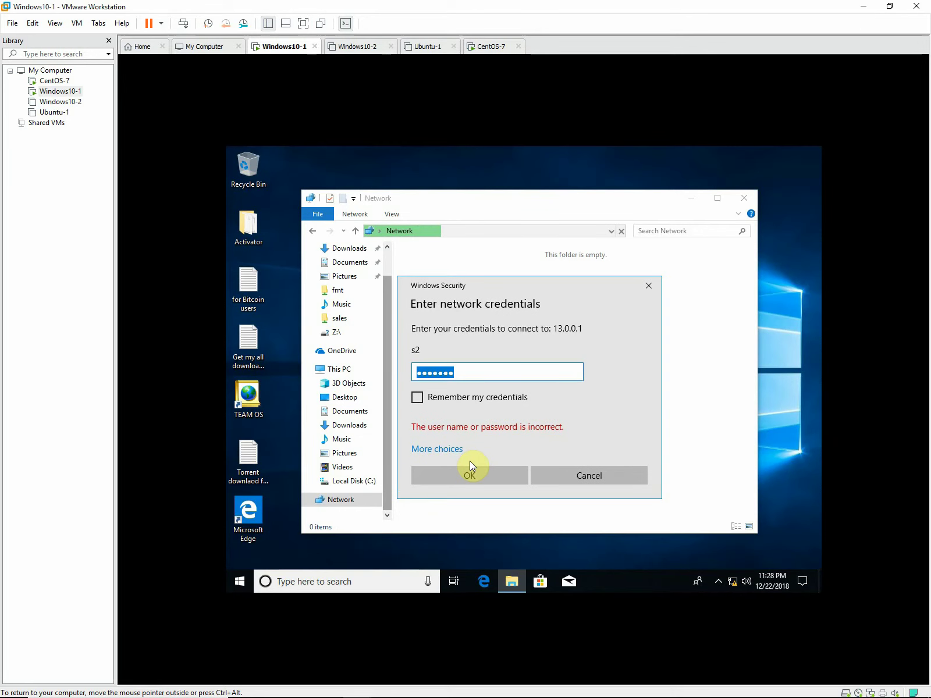
{"action": "type", "text": "•••••"}
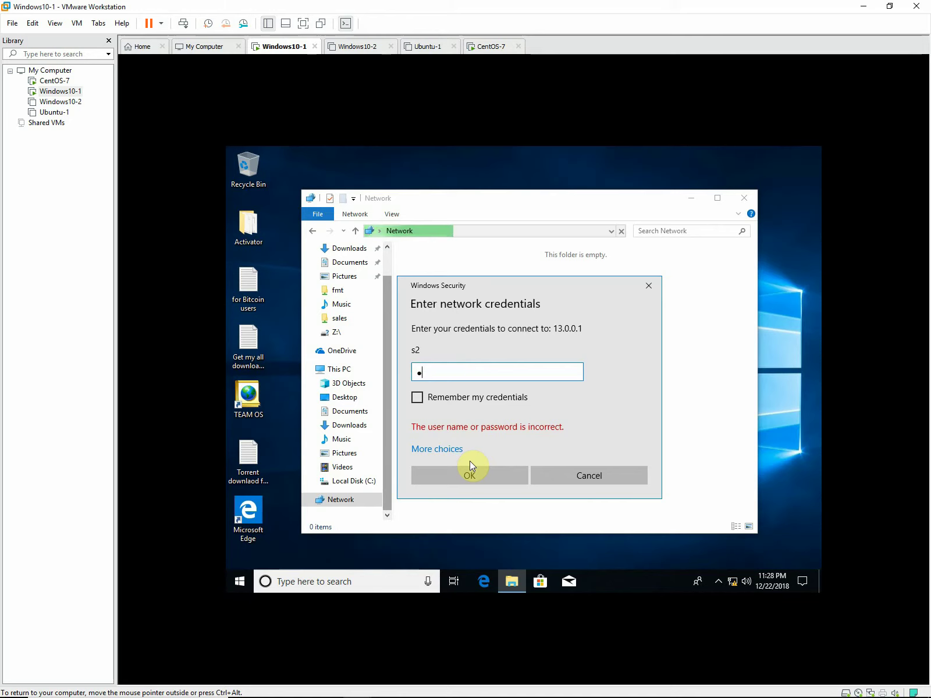
{"action": "type", "text": "••"}
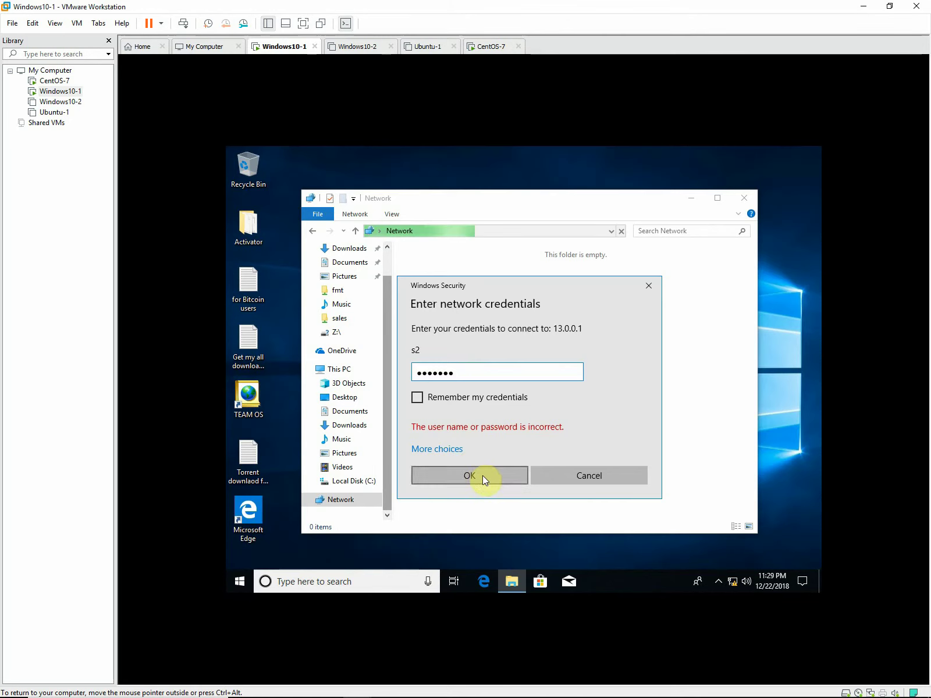
{"action": "left_click", "coordinate": [483, 476]}
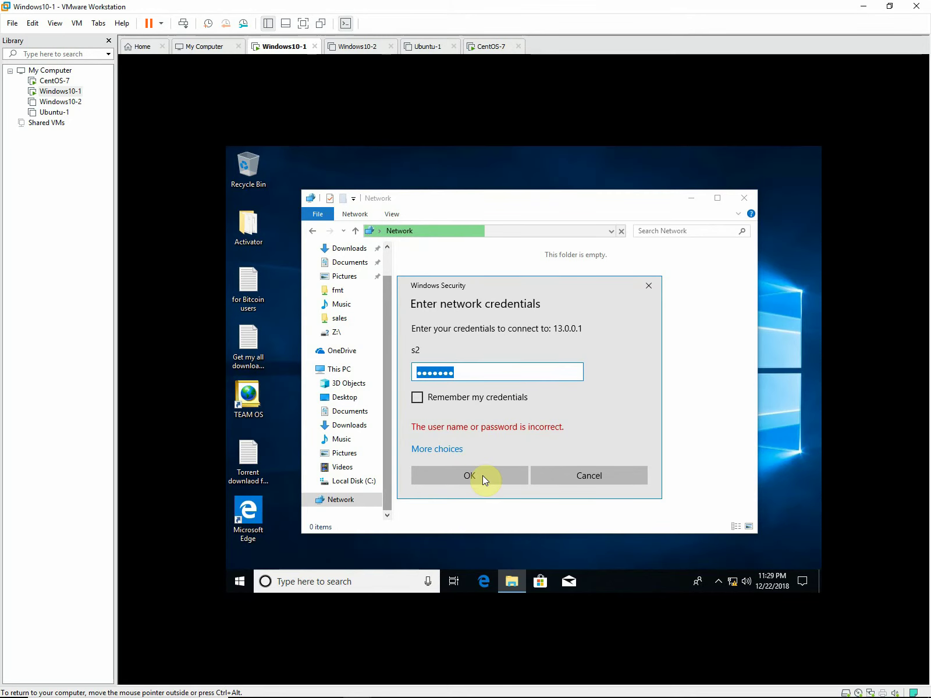
{"action": "type", "text": "••••"}
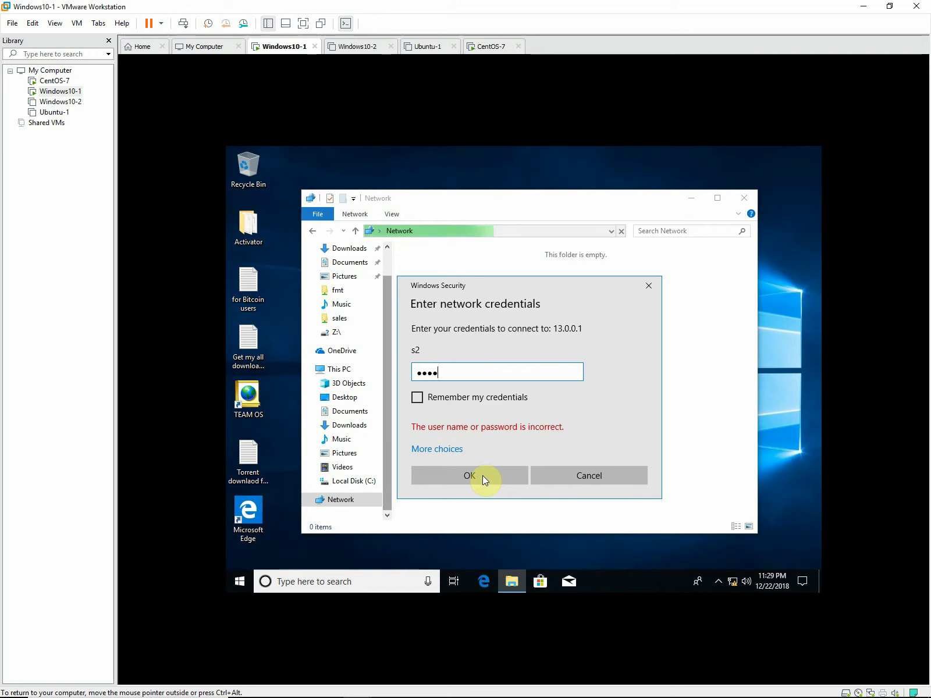
{"action": "left_click", "coordinate": [482, 475]}
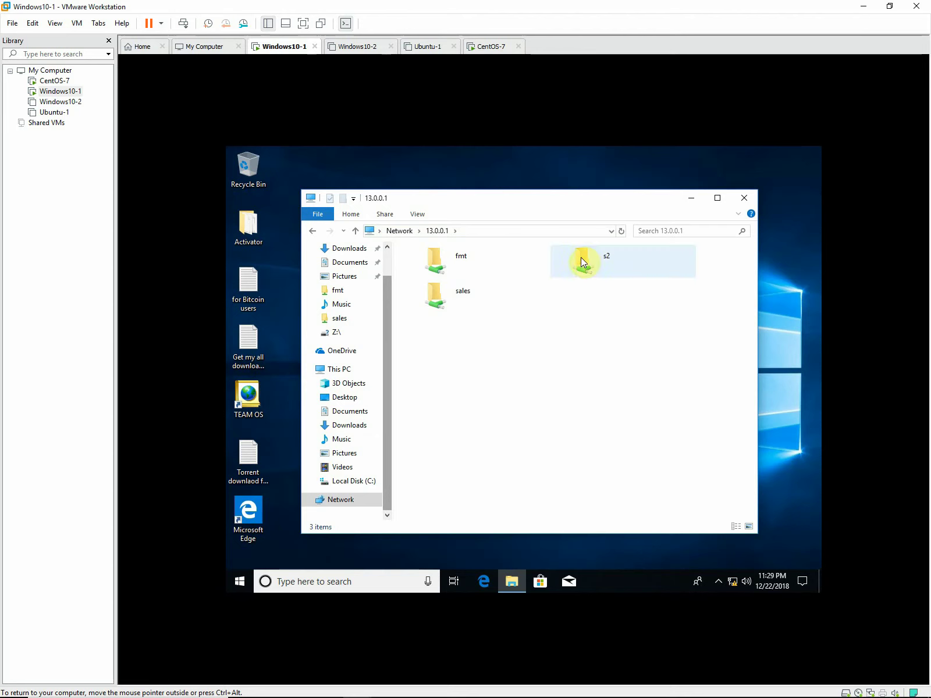
Try opening the fmt share (access denied), then switch to the CentOS-7 terminal.
{"action": "double_click", "coordinate": [435, 258]}
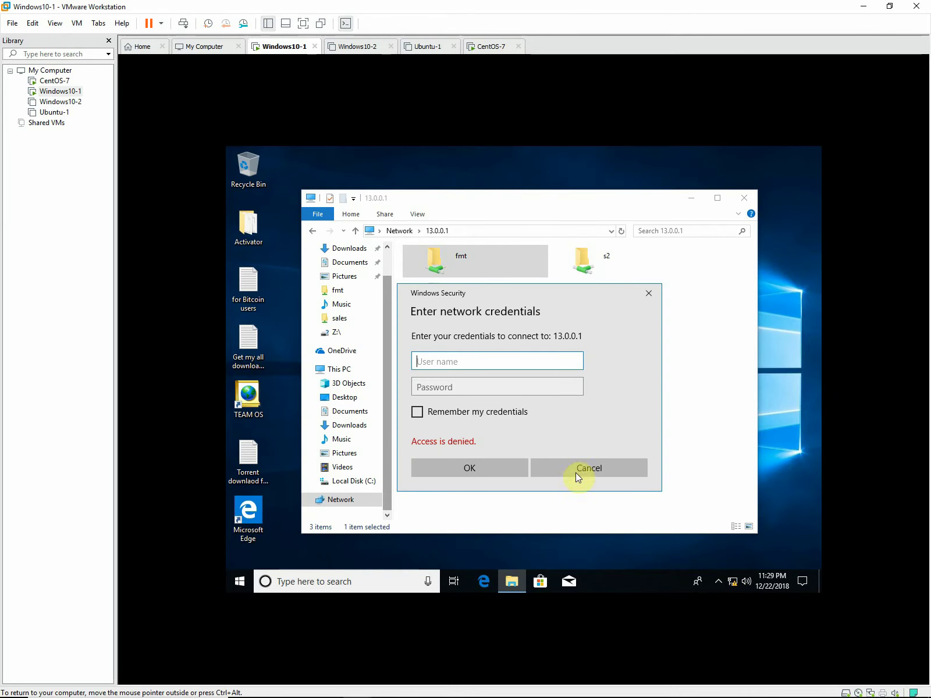
{"action": "left_click", "coordinate": [54, 81]}
{"action": "left_click", "coordinate": [371, 336]}
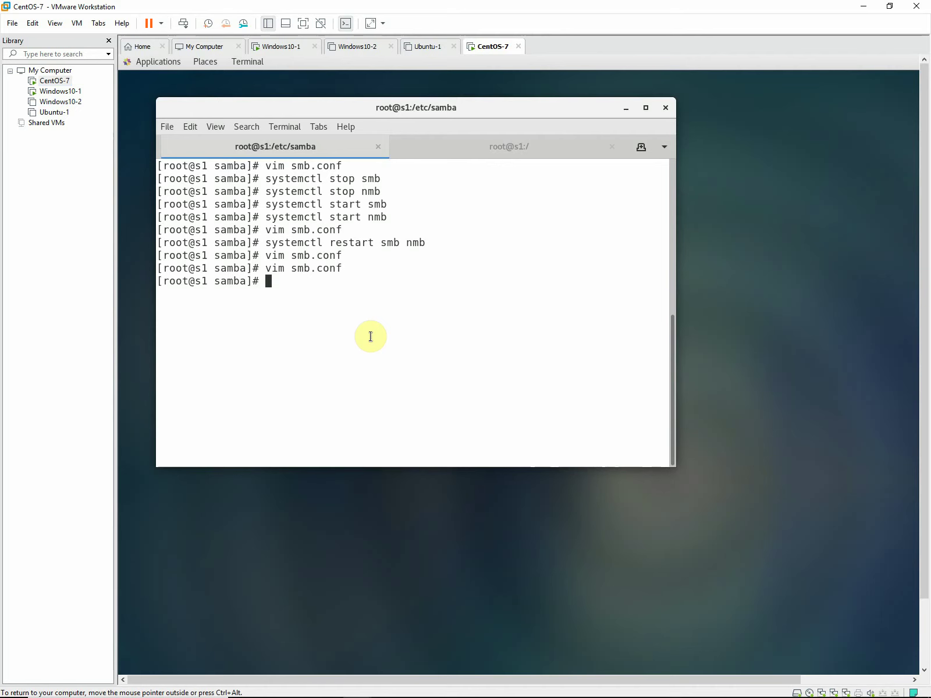
Reopen smb.conf in vim on CentOS-7 to check fmt's valid users, then return to Windows10-1.
{"action": "key", "text": "Up"}
{"action": "key", "text": "Return"}
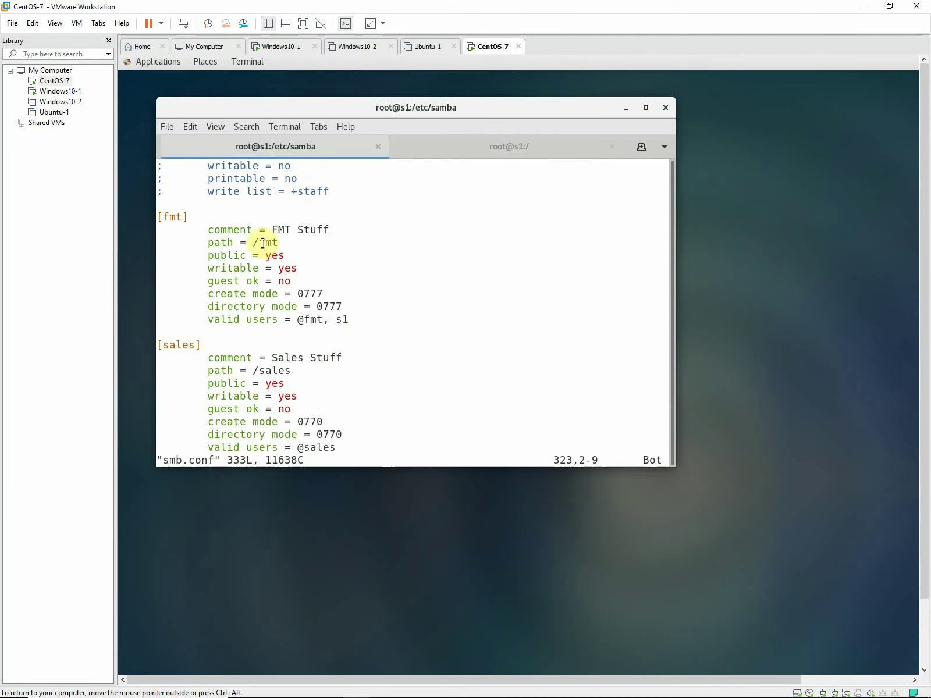
{"action": "left_click", "coordinate": [65, 91]}
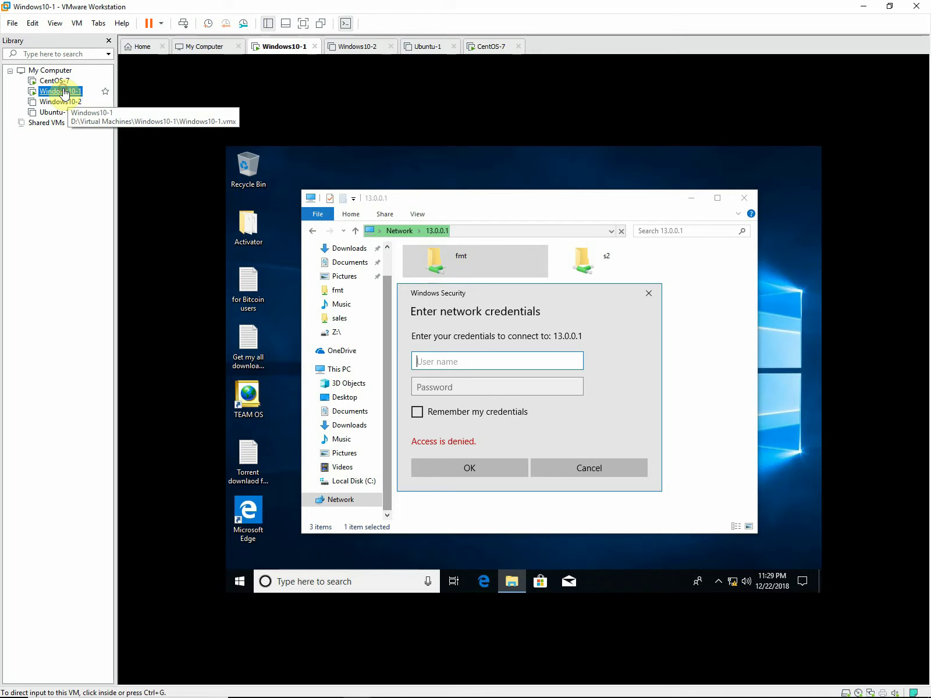
Cancel the fmt credentials prompt and browse the sales and s2 shares on 13.0.0.1.
{"action": "left_click", "coordinate": [599, 469]}
{"action": "left_click", "coordinate": [428, 295]}
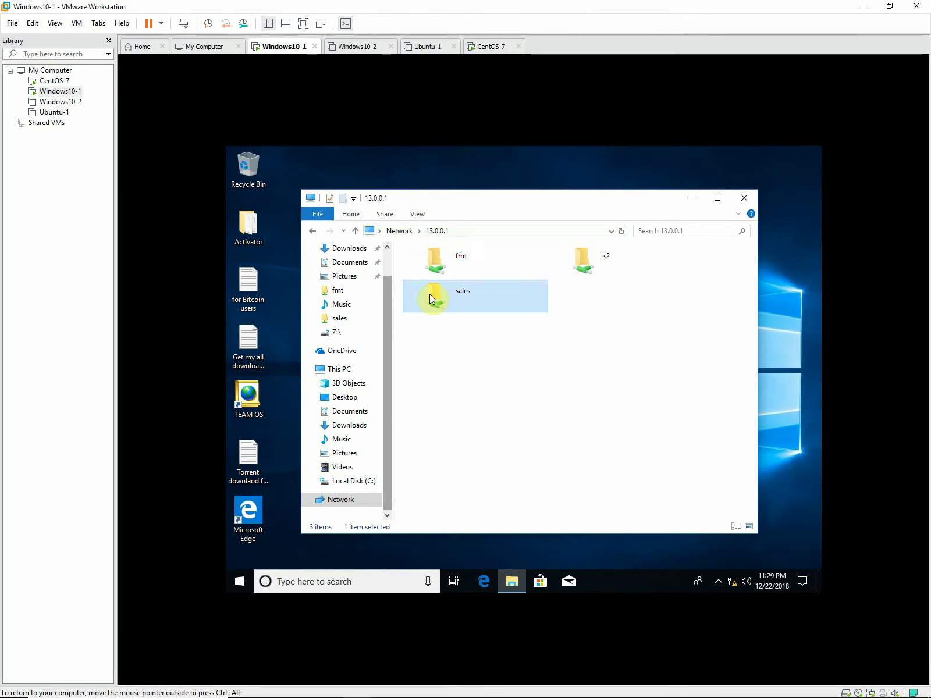
{"action": "double_click", "coordinate": [430, 294]}
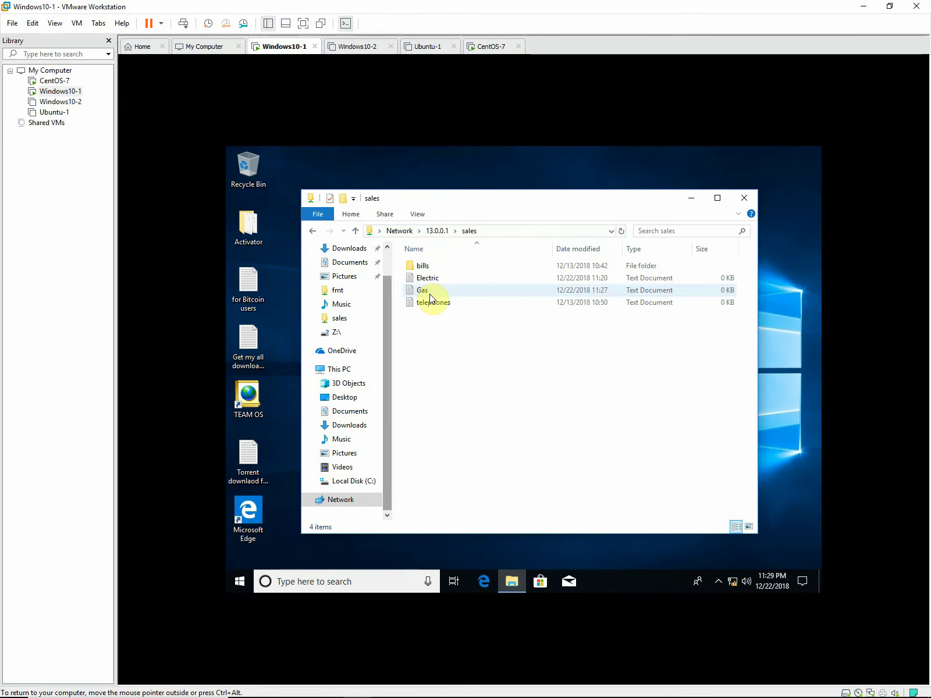
{"action": "left_click", "coordinate": [315, 233]}
{"action": "double_click", "coordinate": [606, 260]}
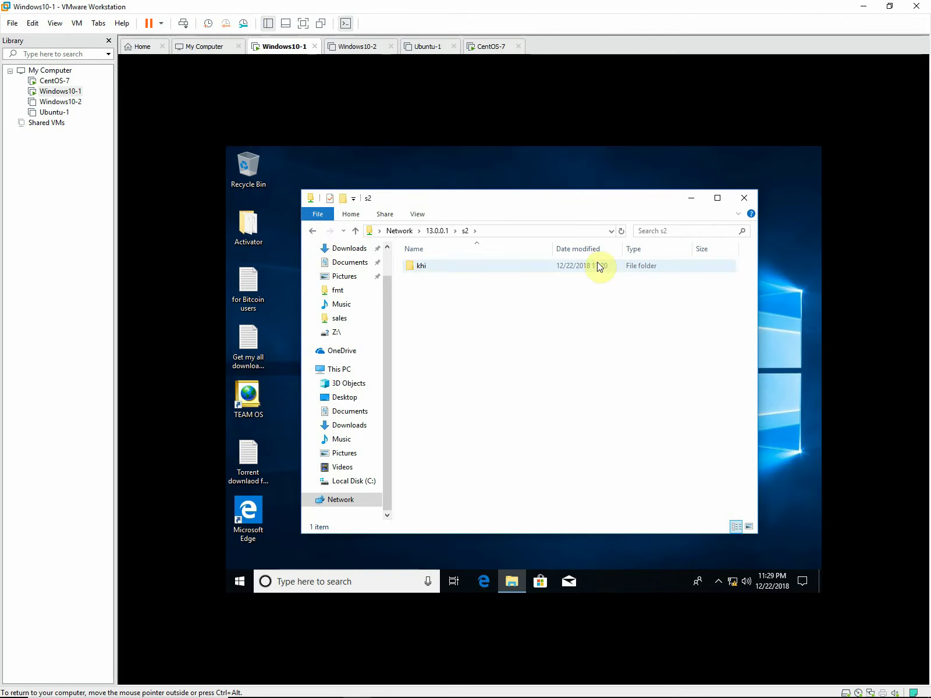
{"action": "left_click", "coordinate": [313, 231]}
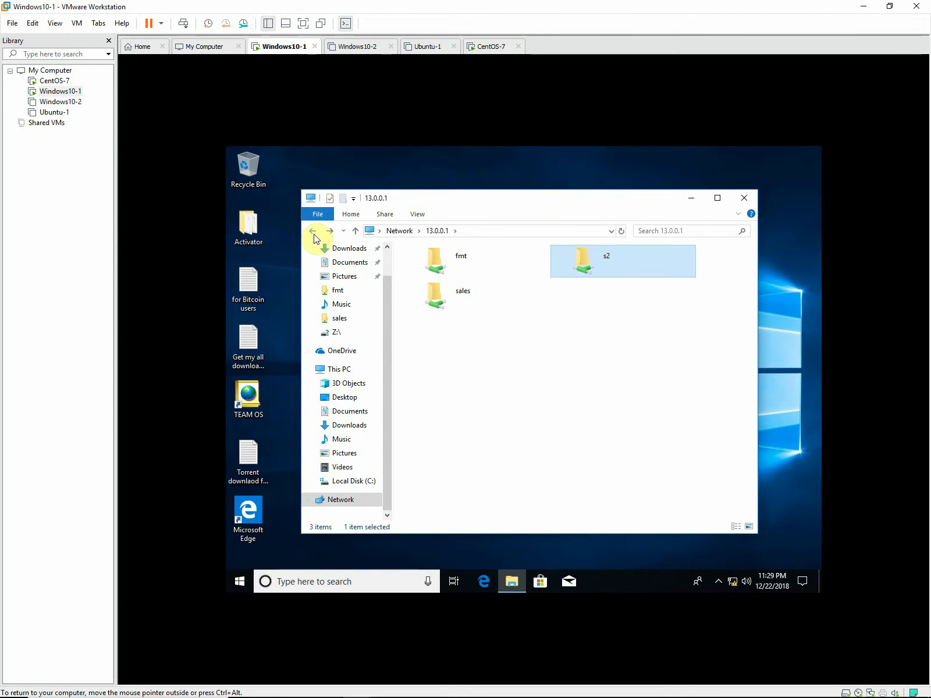
{"action": "left_click", "coordinate": [313, 232]}
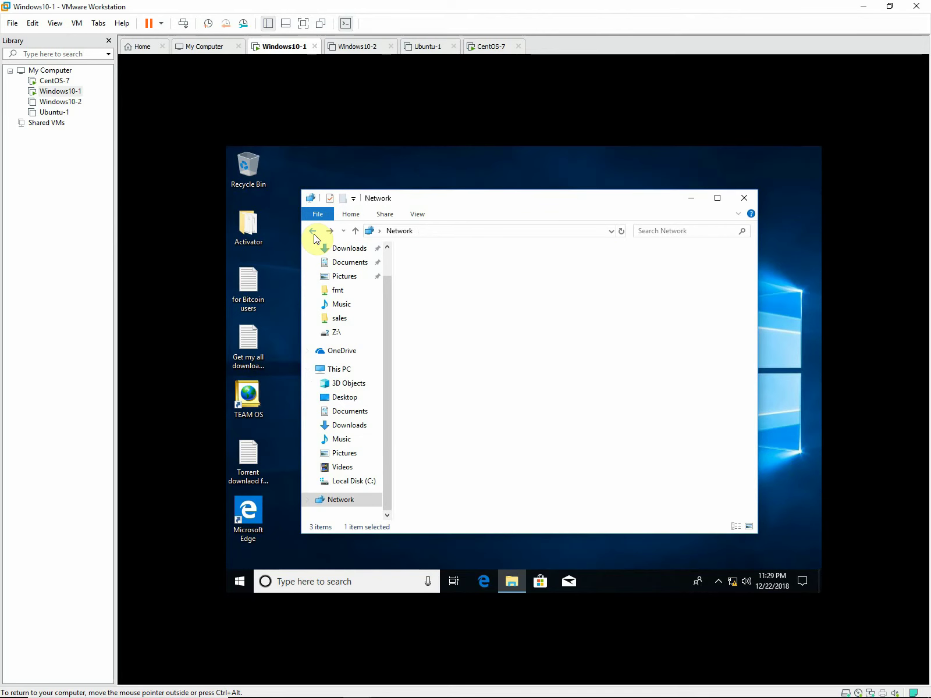
Close the Network window and open a fresh File Explorer showing This PC.
{"action": "left_click", "coordinate": [801, 315]}
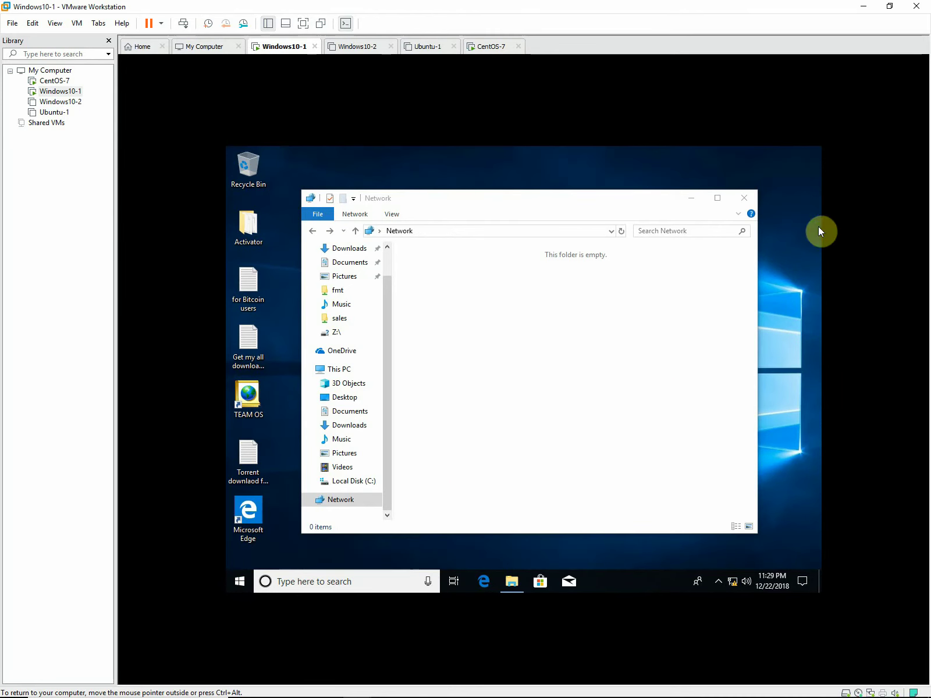
{"action": "left_click", "coordinate": [746, 200]}
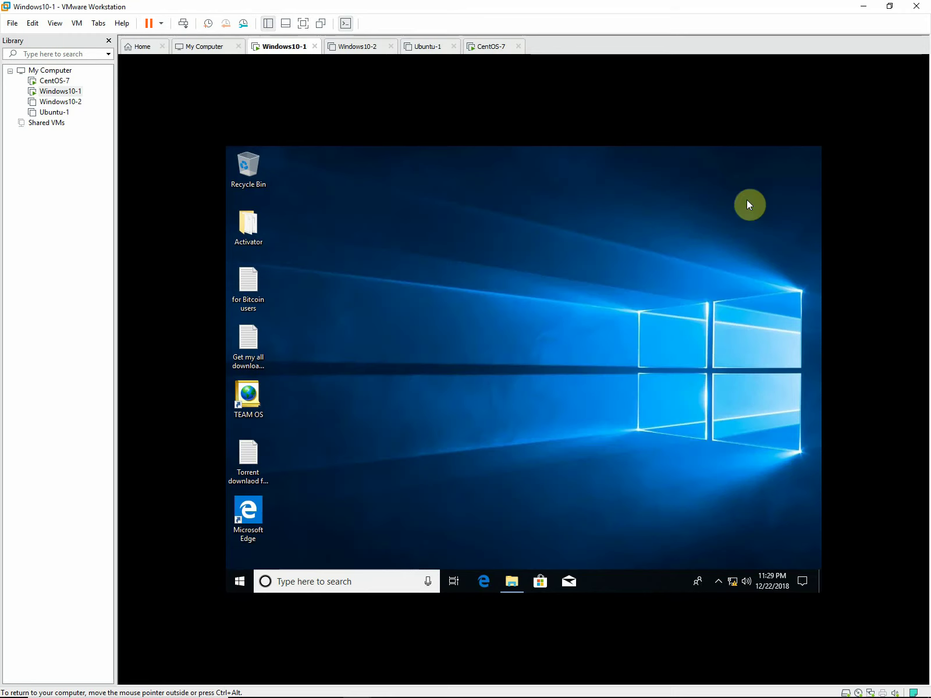
{"action": "left_click", "coordinate": [512, 580]}
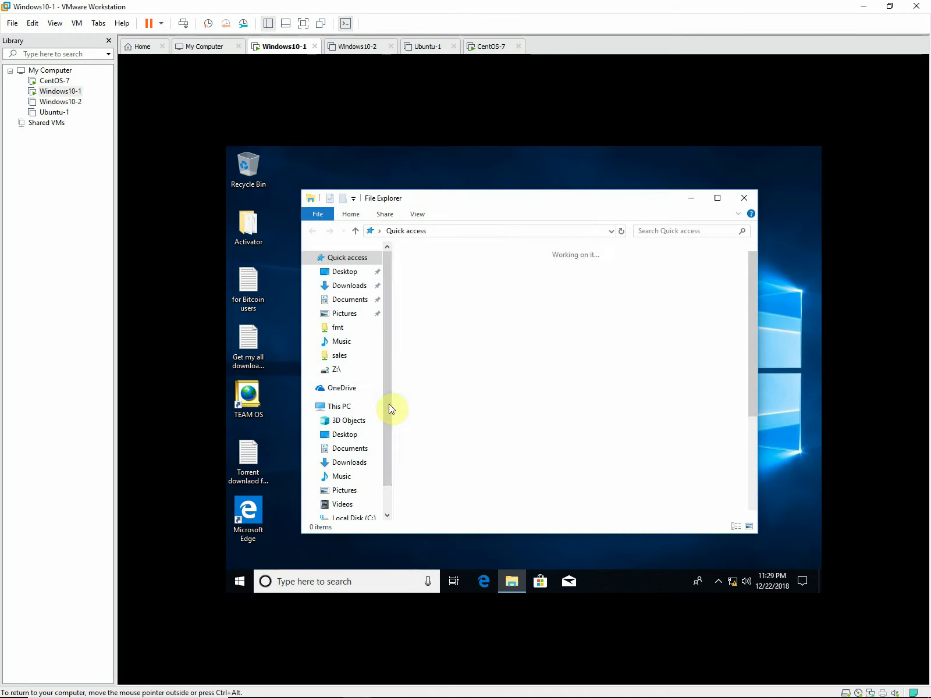
{"action": "scroll", "coordinate": [357, 494], "scroll_direction": "down", "scroll_amount": 1}
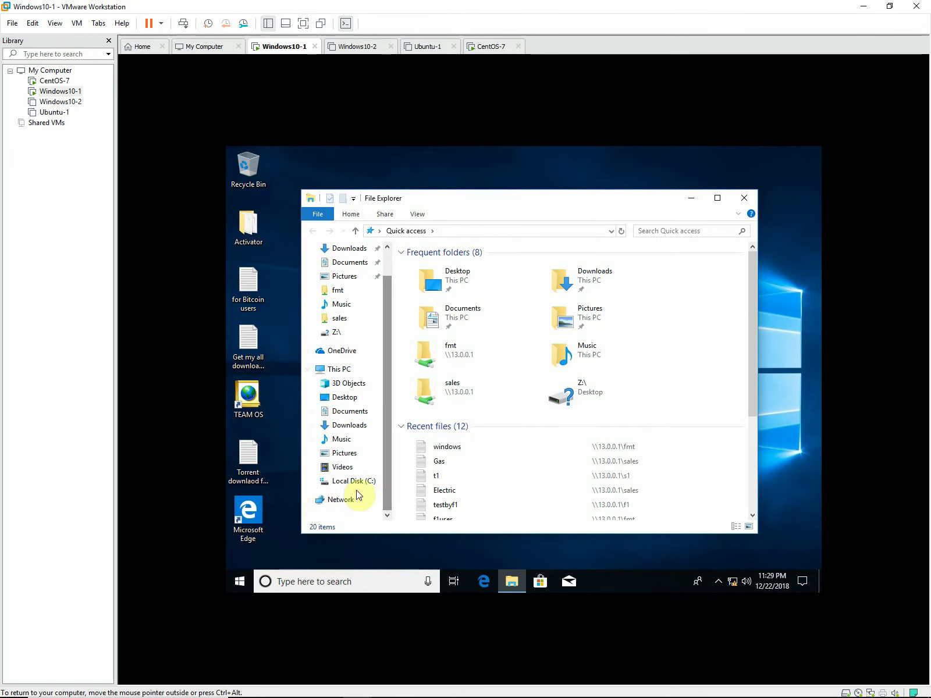
{"action": "left_click", "coordinate": [333, 371]}
Map \\13.0.0.1\sales as network drive Z: from This PC.
{"action": "right_click", "coordinate": [333, 369]}
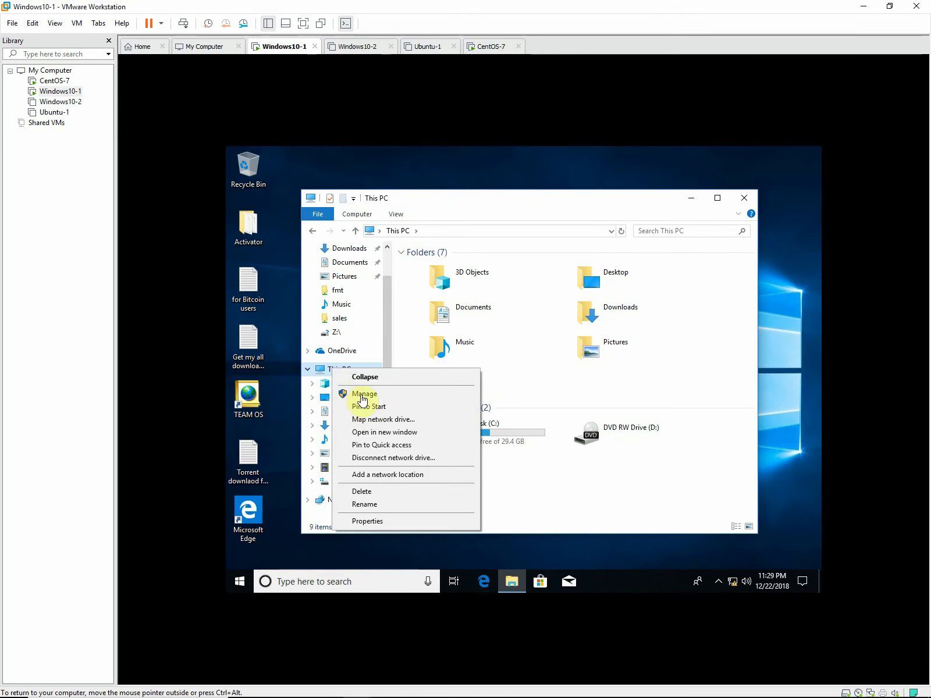
{"action": "left_click", "coordinate": [371, 420]}
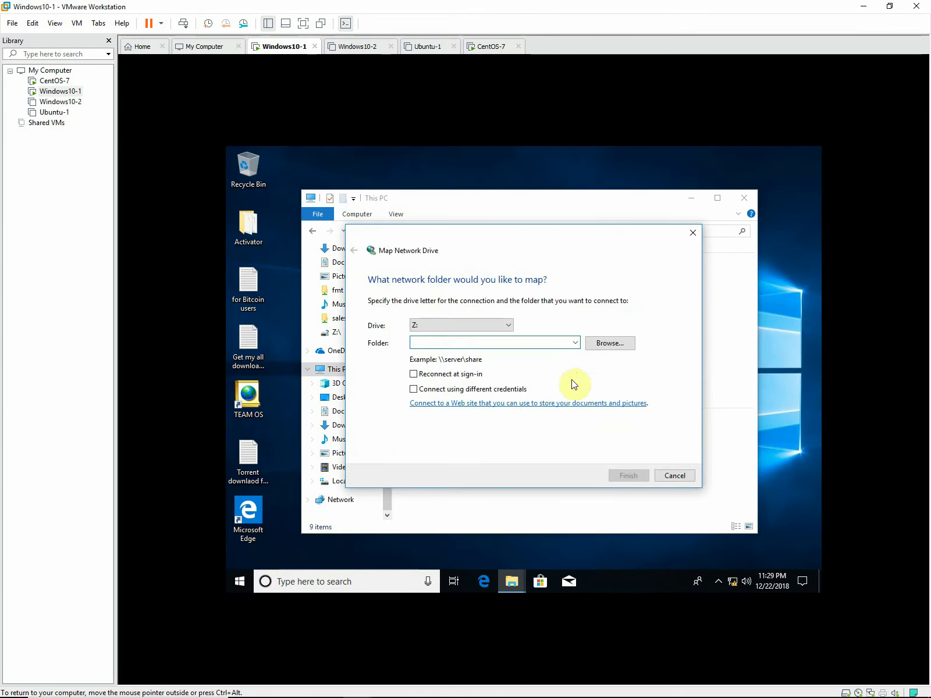
{"action": "left_click", "coordinate": [576, 344]}
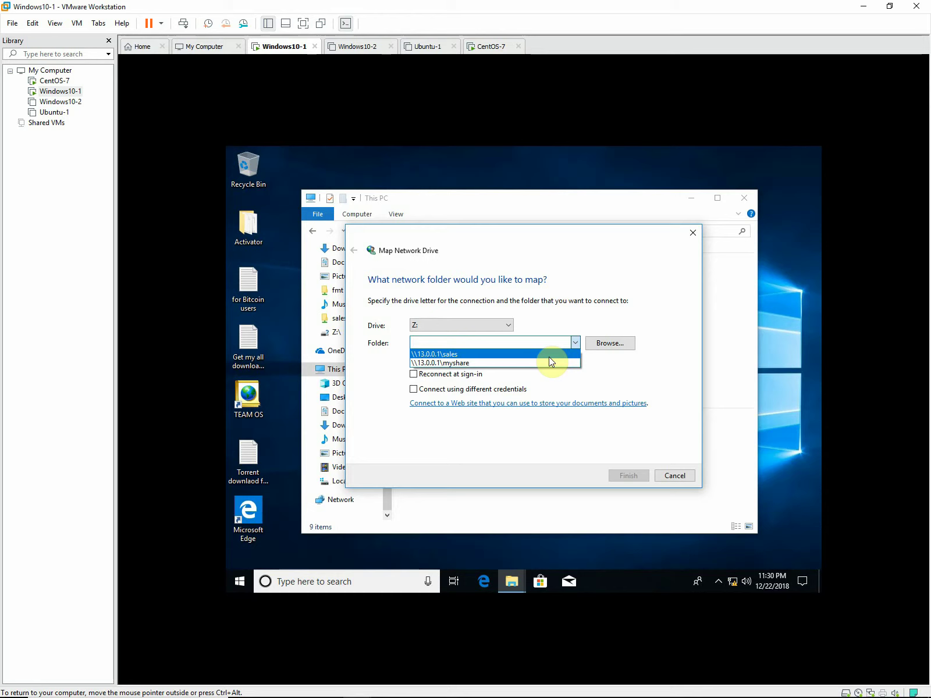
{"action": "left_click", "coordinate": [548, 355]}
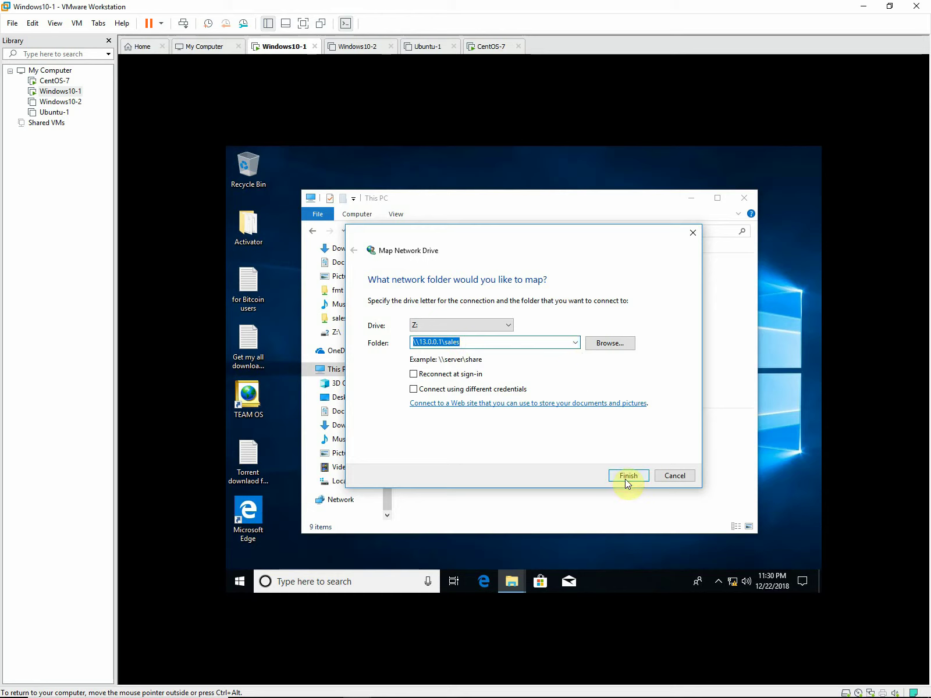
{"action": "left_click", "coordinate": [627, 475]}
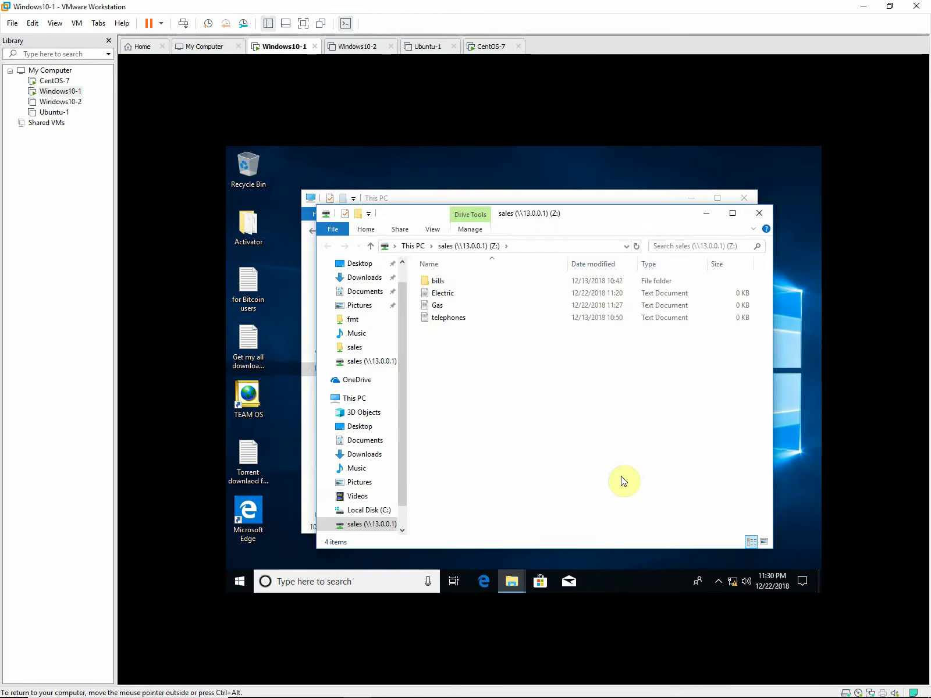
Dismiss the virus protection notification, close the sales window, and reopen the mapped Z: drive.
{"action": "left_click", "coordinate": [803, 580]}
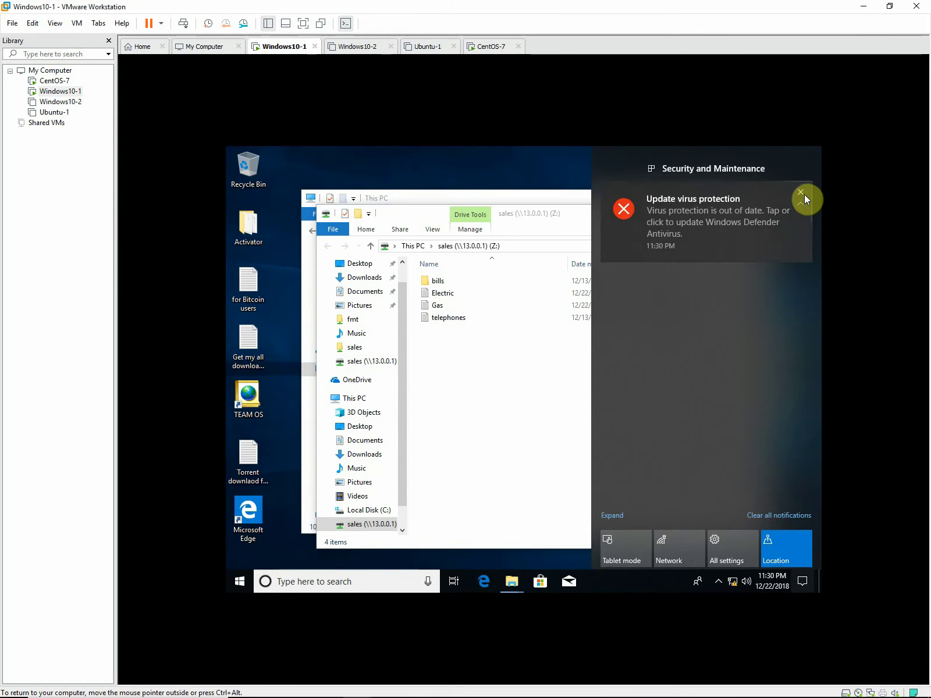
{"action": "left_click", "coordinate": [801, 193]}
{"action": "left_click", "coordinate": [488, 362]}
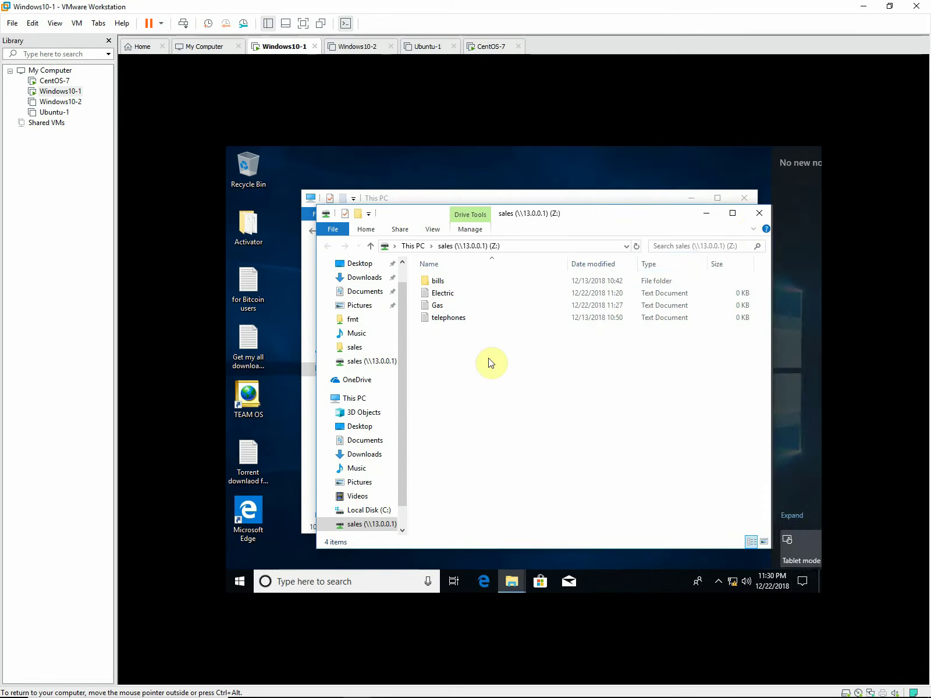
{"action": "left_click", "coordinate": [766, 214]}
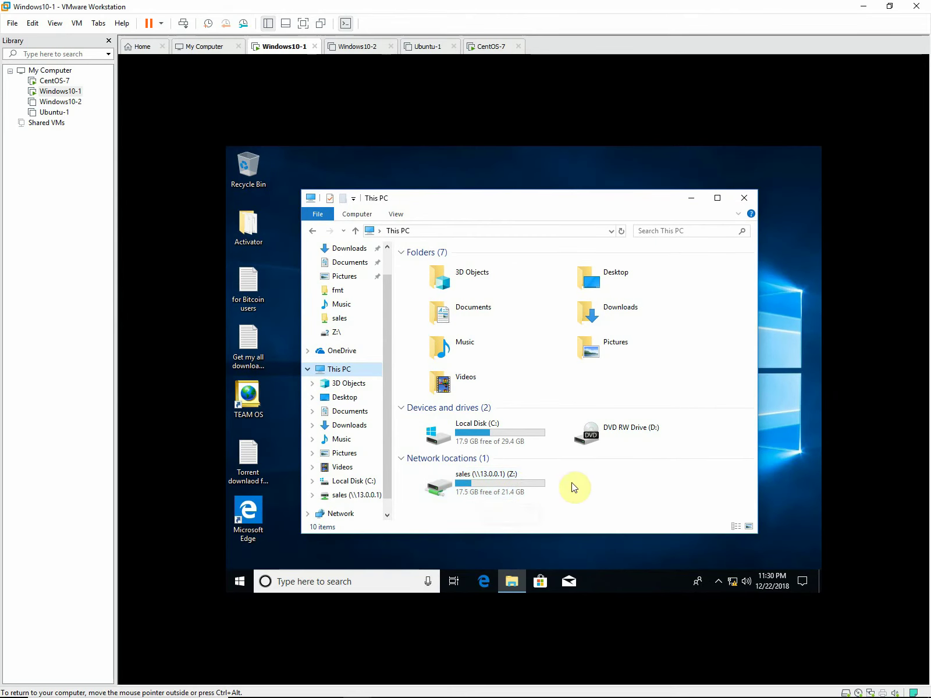
{"action": "double_click", "coordinate": [493, 486]}
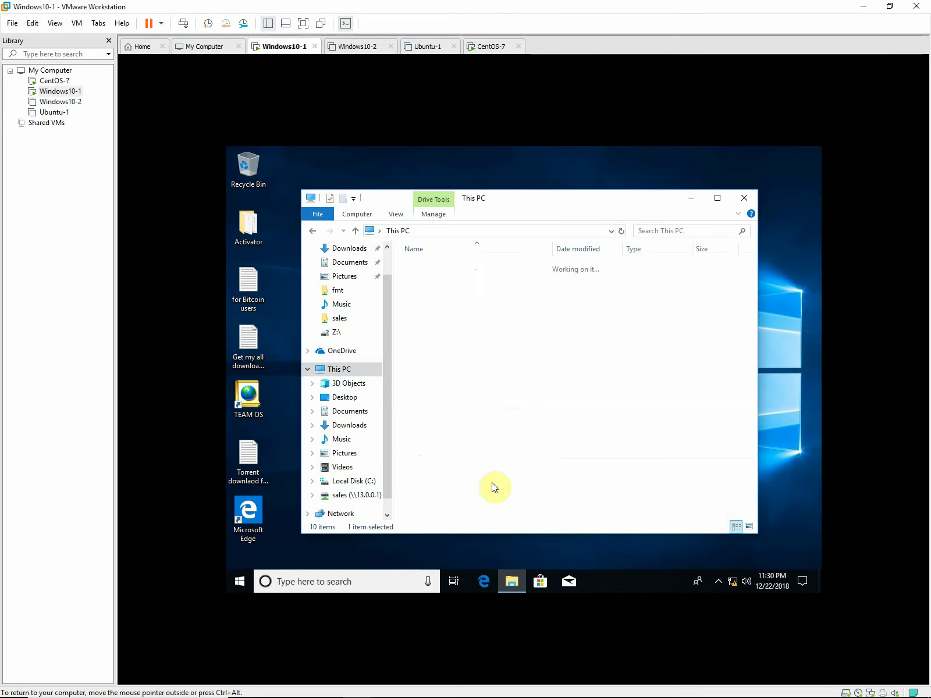
Go back to This PC, disconnect the mapped sales Z: drive, and close File Explorer.
{"action": "left_click", "coordinate": [312, 232]}
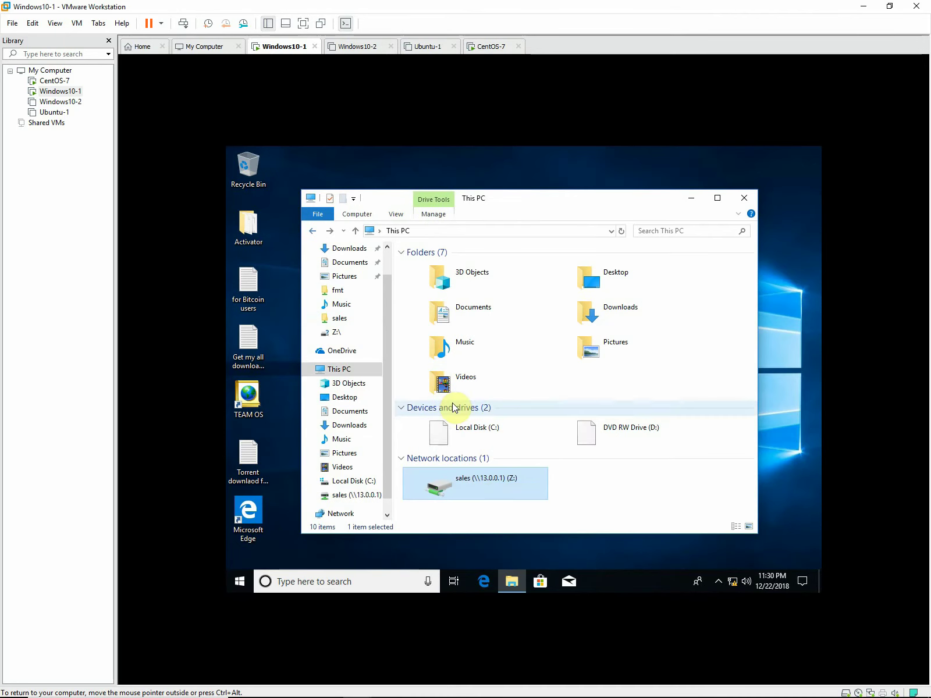
{"action": "right_click", "coordinate": [484, 483]}
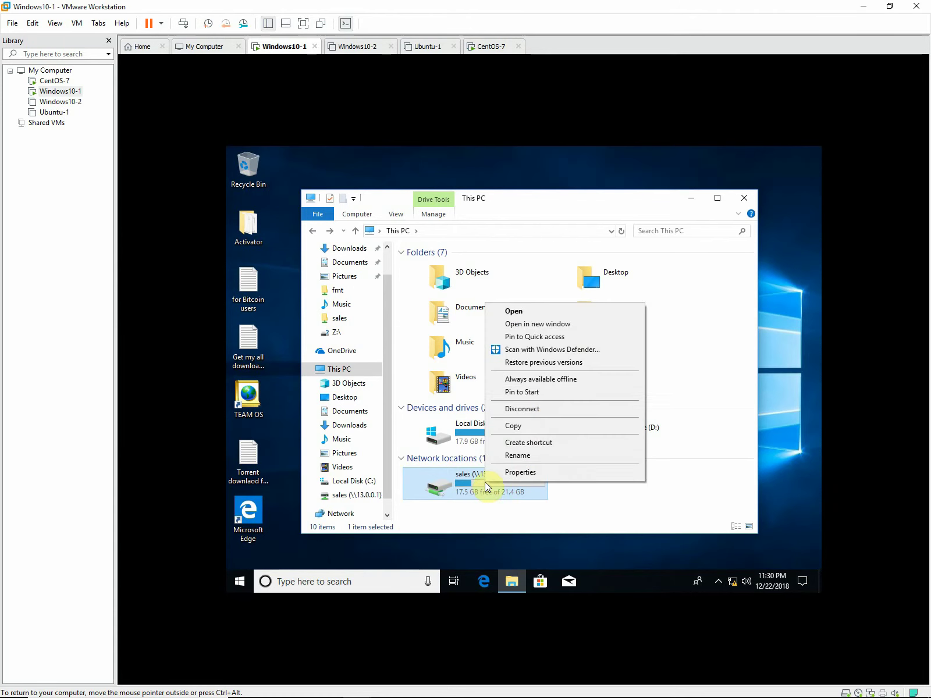
{"action": "left_click", "coordinate": [621, 511]}
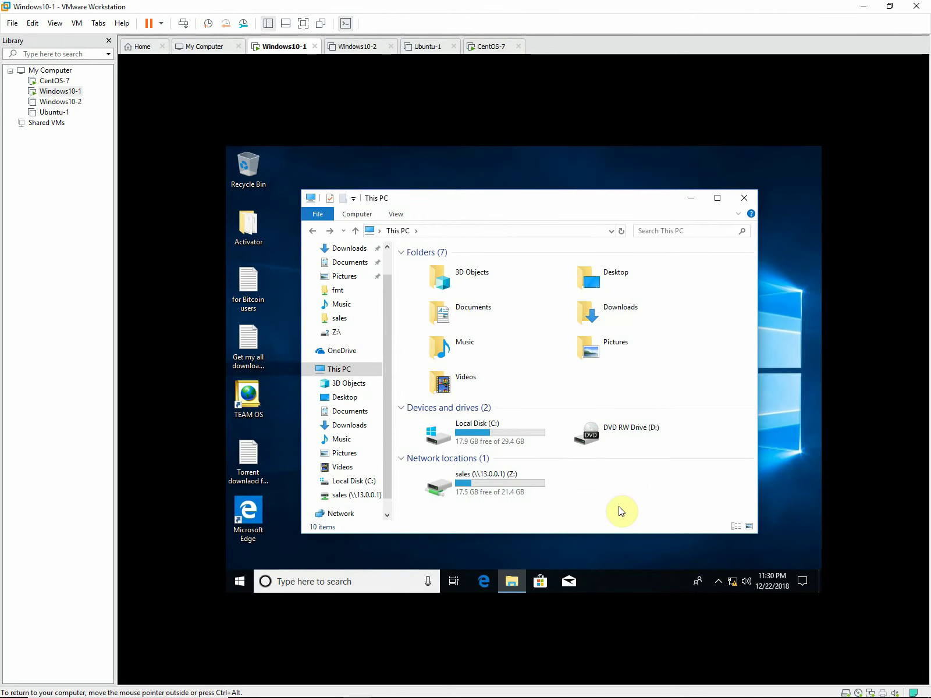
{"action": "right_click", "coordinate": [491, 482]}
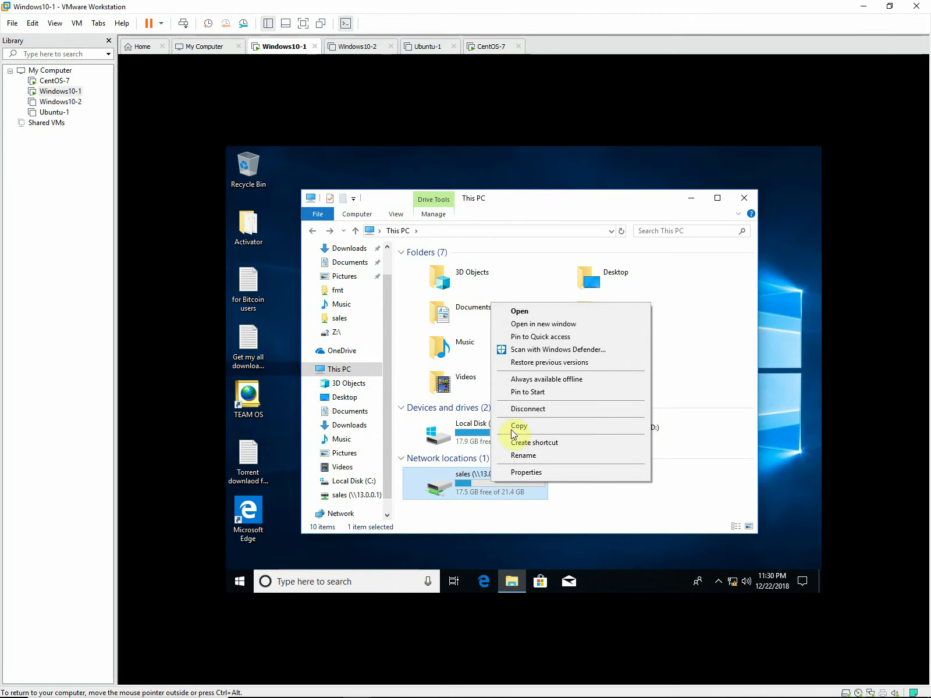
{"action": "left_click", "coordinate": [519, 409]}
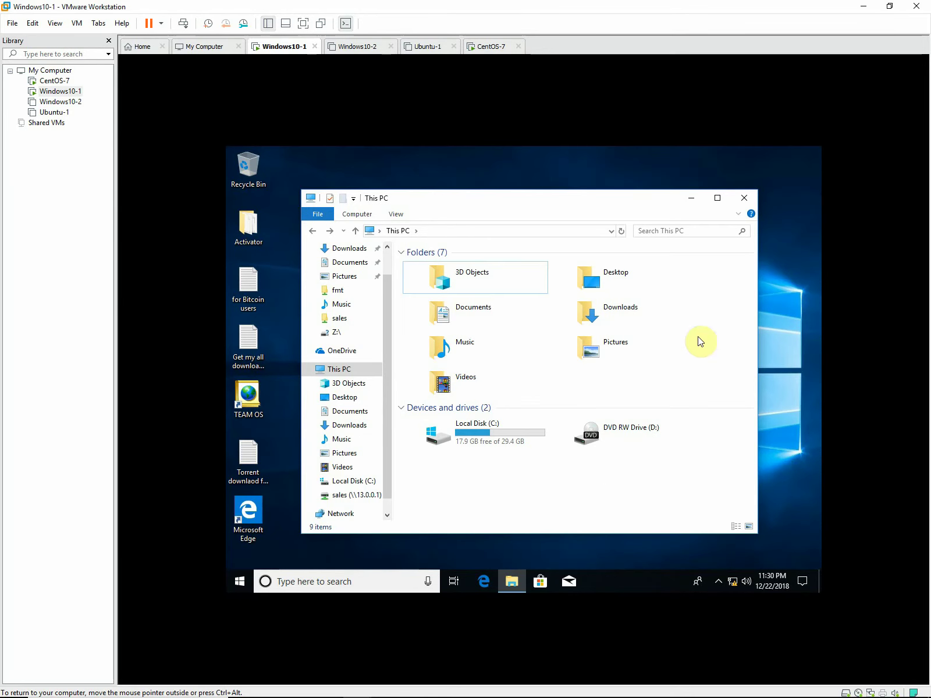
{"action": "left_click", "coordinate": [749, 200]}
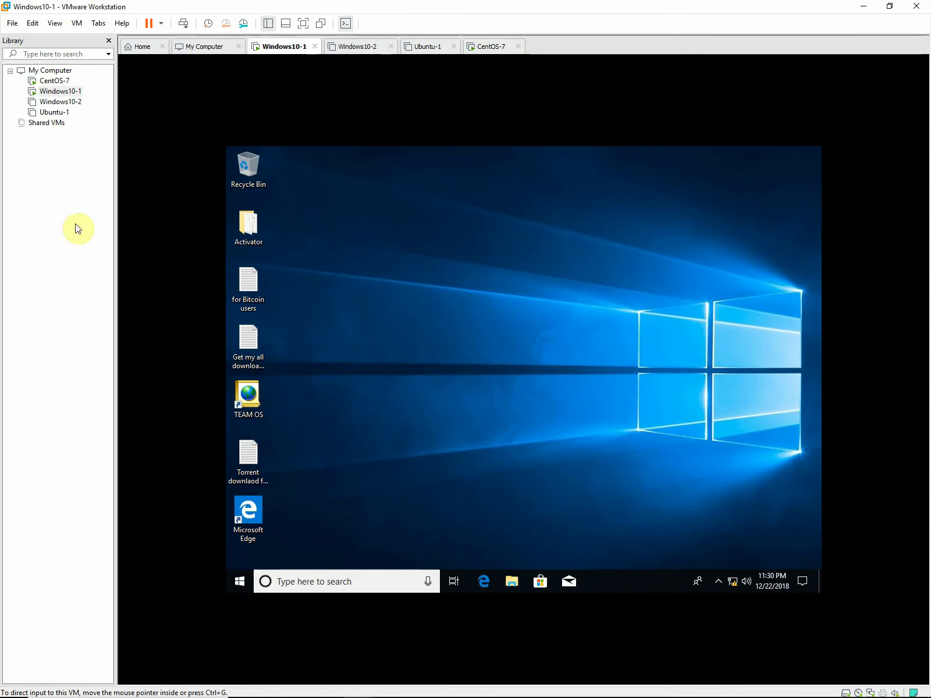
On CentOS-7, delete the extra user from fmt's valid users line and save smb.conf with :wq.
{"action": "left_click", "coordinate": [63, 81]}
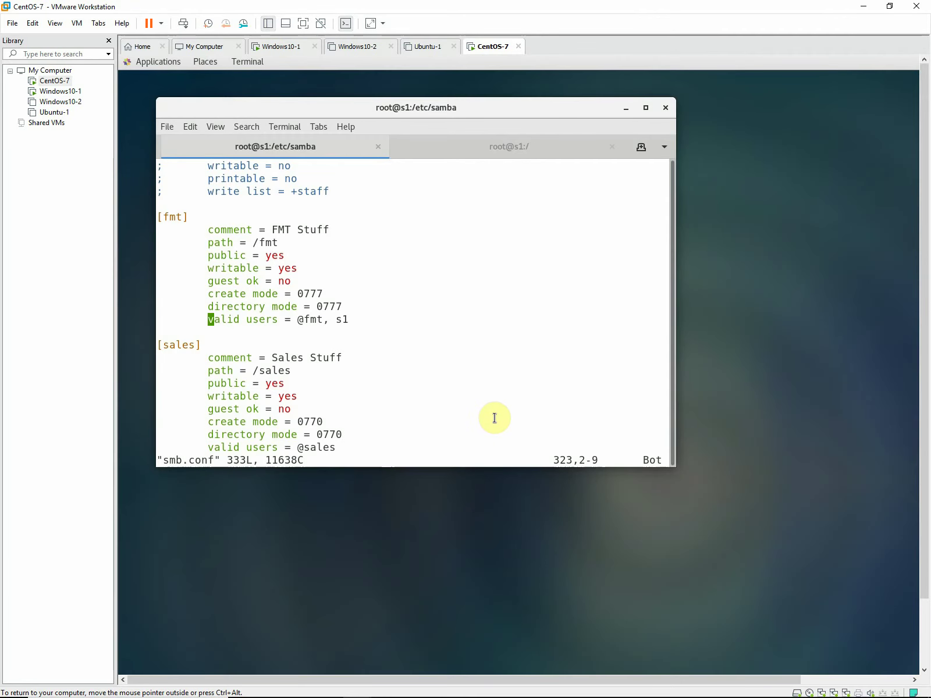
{"action": "key", "text": "Right"}
{"action": "key", "text": "Right"}
{"action": "key", "text": "Right"}
{"action": "key", "text": "Right"}
{"action": "key", "text": "Right"}
{"action": "key", "text": "Right"}
{"action": "key", "text": "Right"}
{"action": "key", "text": "Right"}
{"action": "key", "text": "Right"}
{"action": "key", "text": "Right"}
{"action": "key", "text": "Right"}
{"action": "key", "text": "Right"}
{"action": "key", "text": "Right"}
{"action": "key", "text": "Right"}
{"action": "key", "text": "Right"}
{"action": "key", "text": "Right"}
{"action": "key", "text": "Right"}
{"action": "key", "text": "Right"}
{"action": "key", "text": "x"}
{"action": "key", "text": "x"}
{"action": "key", "text": "x"}
{"action": "key", "text": "x"}
{"action": "type", "text": ":wq"}
{"action": "key", "text": "Return"}
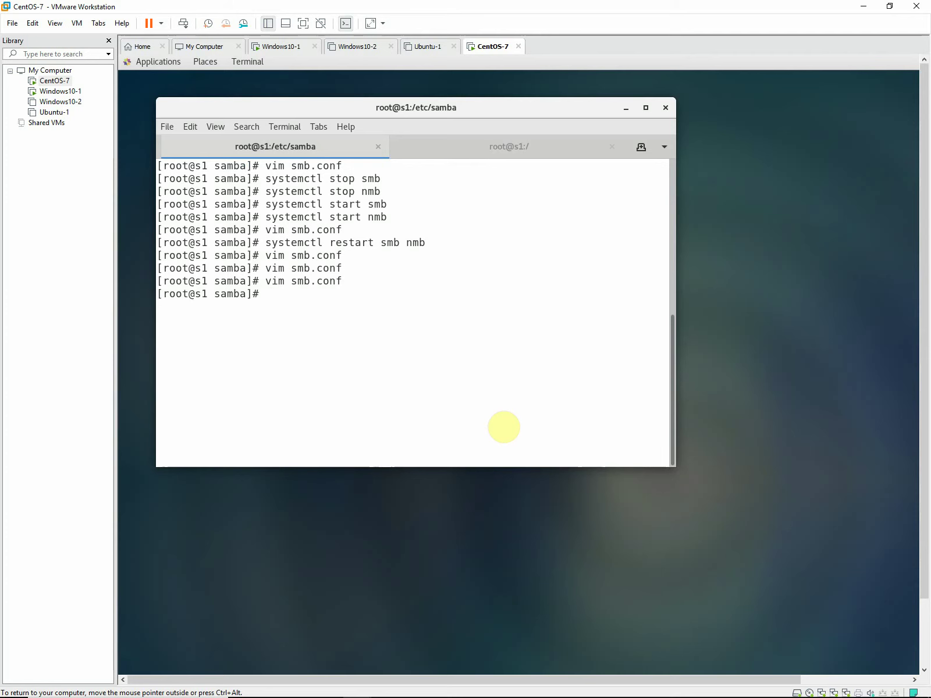
{"action": "key", "text": "ctrl+alt"}
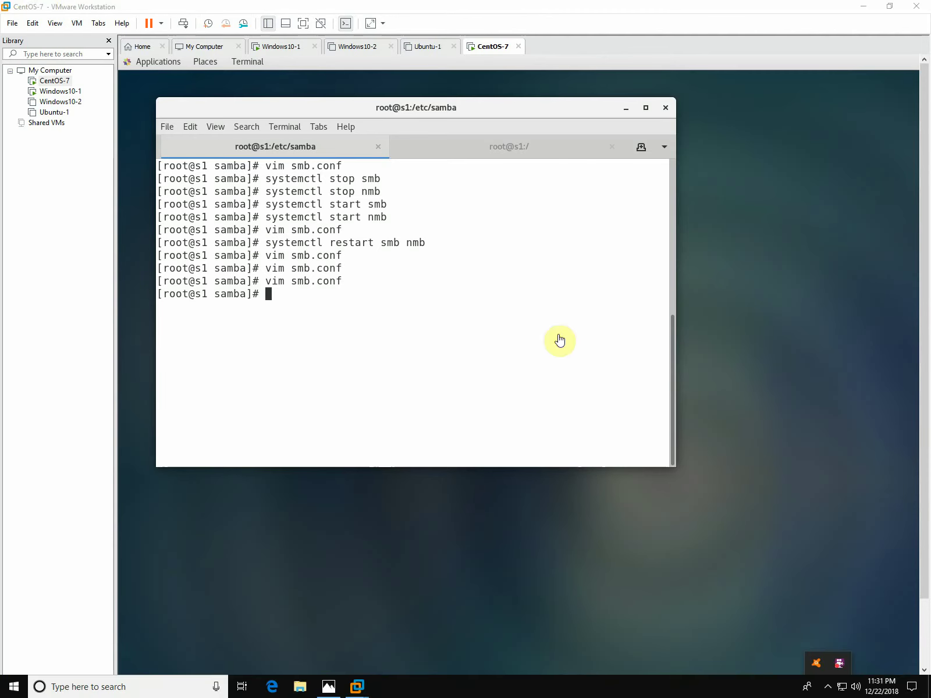
Put CentOS-7 in full screen, view the samba.jpeg network diagram, then return to the terminal.
{"action": "left_click", "coordinate": [303, 24]}
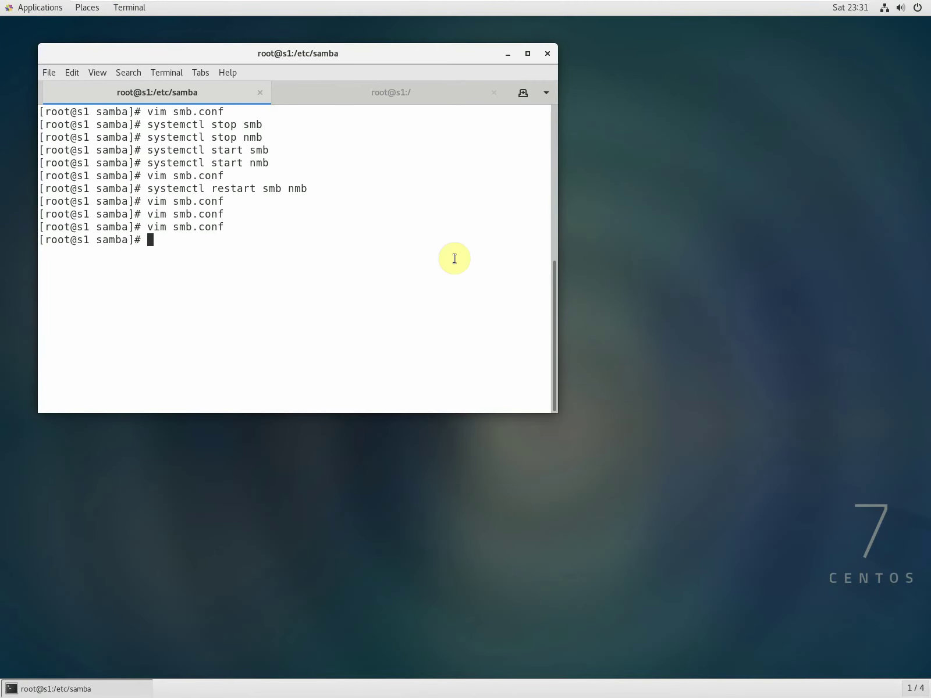
{"action": "key", "text": "alt+Tab"}
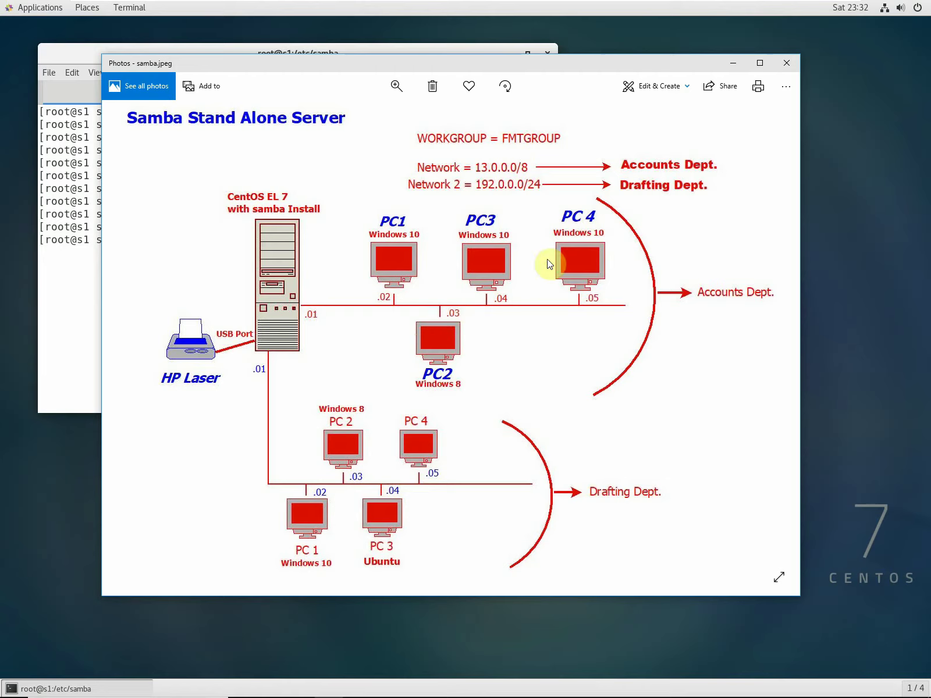
{"action": "left_click", "coordinate": [73, 276]}
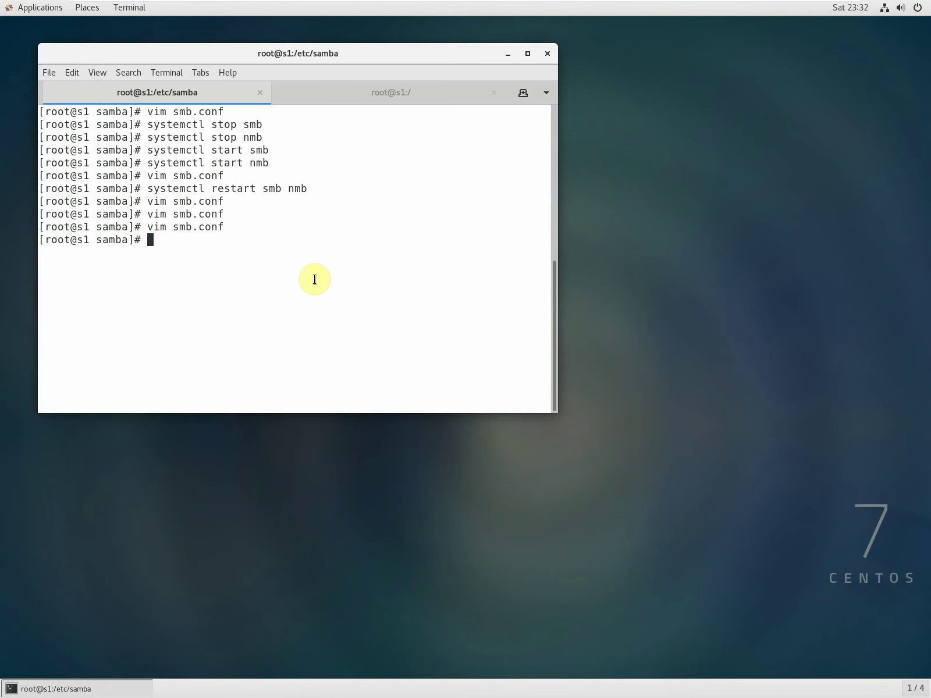
In the root@s1 terminal, clear the screen and mkdir /accounts and /drafting, fixing the typo.
{"action": "left_click", "coordinate": [339, 100]}
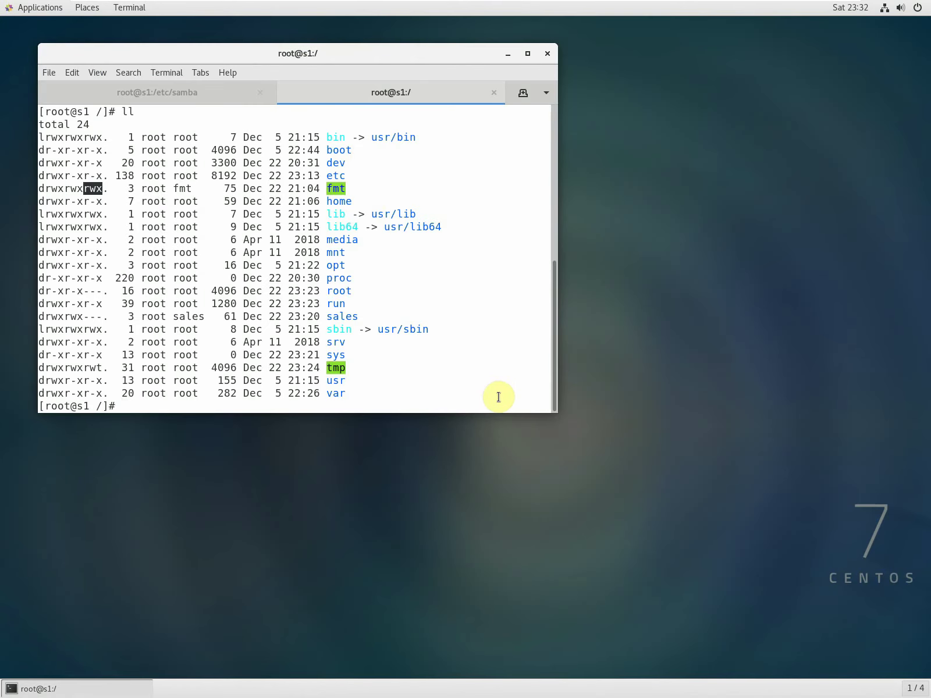
{"action": "type", "text": "clear"}
{"action": "key", "text": "Return"}
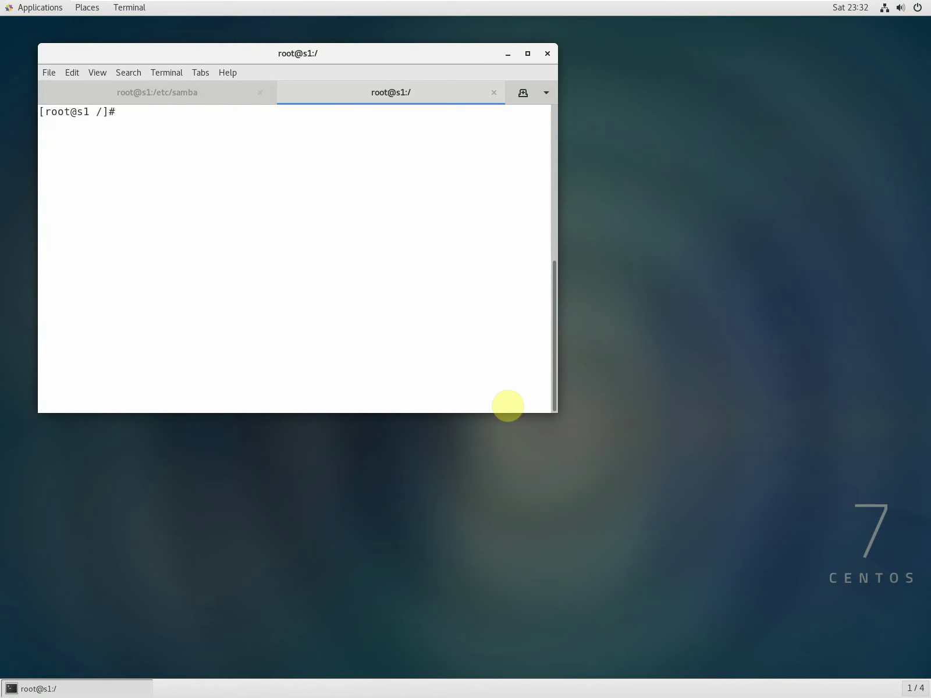
{"action": "type", "text": "mkdir /accou"}
{"action": "type", "text": "ts"}
{"action": "key", "text": "Left"}
{"action": "key", "text": "Left"}
{"action": "key", "text": "Left"}
{"action": "type", "text": "n"}
{"action": "key", "text": "Right"}
{"action": "key", "text": "Right"}
{"action": "key", "text": "Return"}
{"action": "type", "text": "mkdir "}
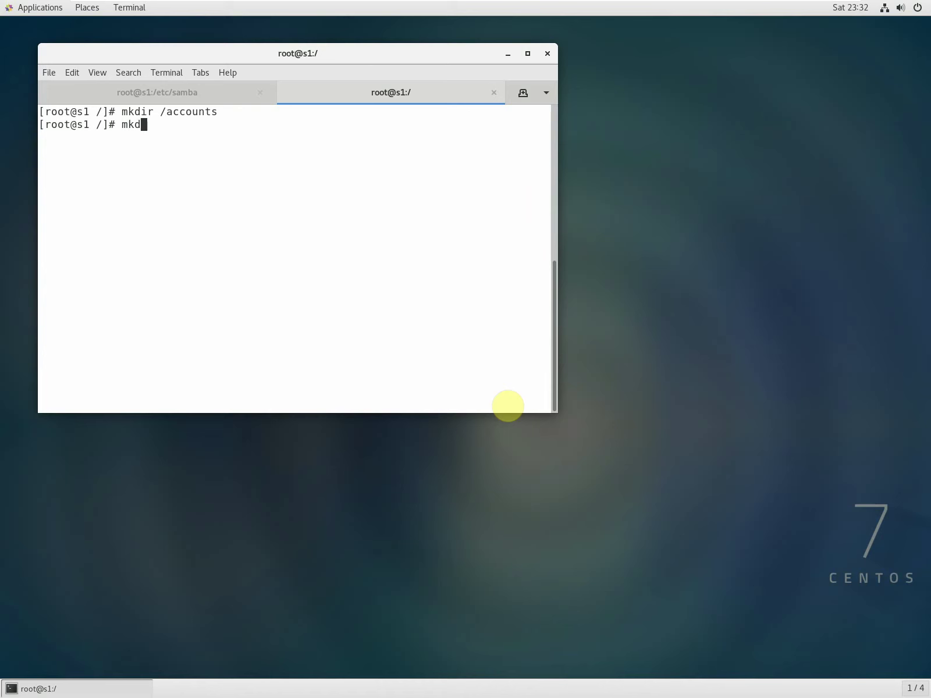
{"action": "type", "text": "/drafting"}
{"action": "key", "text": "Return"}
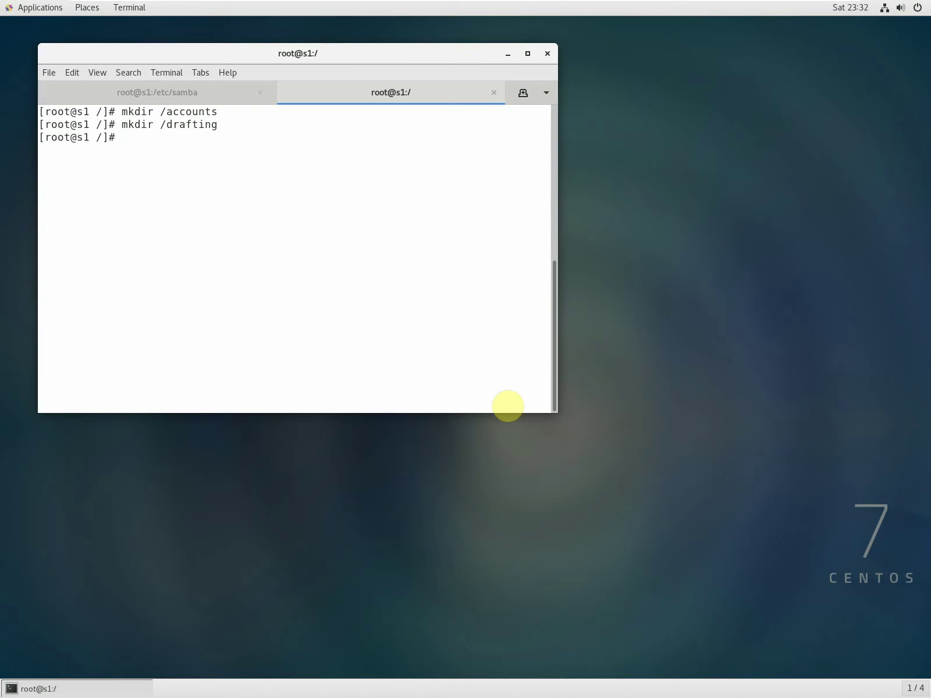
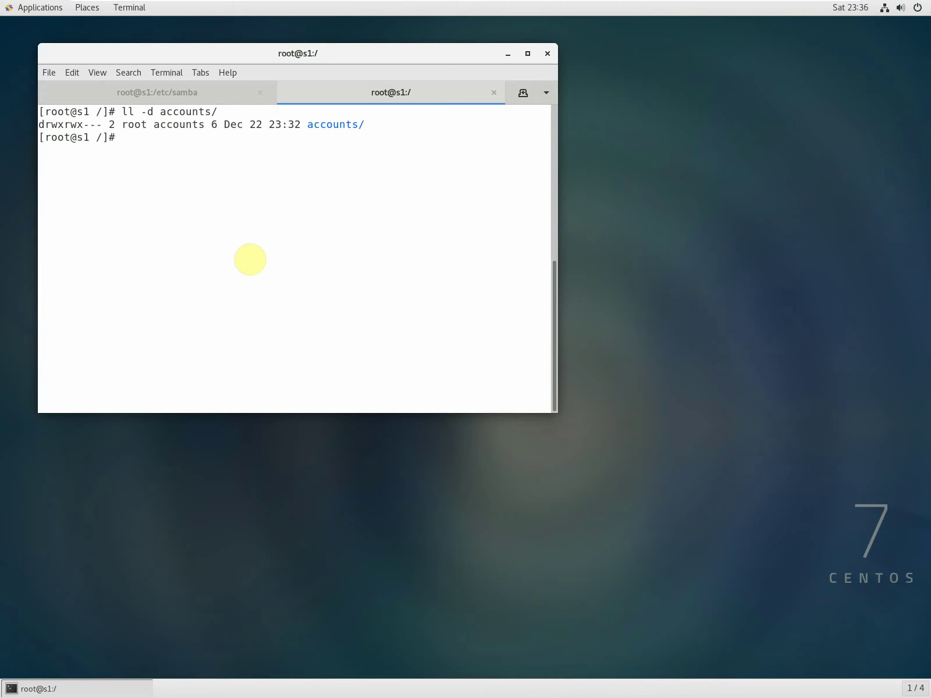
List the drafting directory's permissions with 'll -d drafting/'.
{"action": "key", "text": "Up"}
{"action": "key", "text": "Left"}
{"action": "key", "text": "Left"}
{"action": "key", "text": "Left"}
{"action": "key", "text": "Left"}
{"action": "key", "text": "Left"}
{"action": "key", "text": "Left"}
{"action": "key", "text": "Left"}
{"action": "key", "text": "BackSpace"}
{"action": "key", "text": "BackSpace"}
{"action": "key", "text": "Delete"}
{"action": "key", "text": "Delete"}
{"action": "key", "text": "Delete"}
{"action": "key", "text": "Delete"}
{"action": "key", "text": "Delete"}
{"action": "type", "text": "drafting"}
{"action": "key", "text": "Return"}
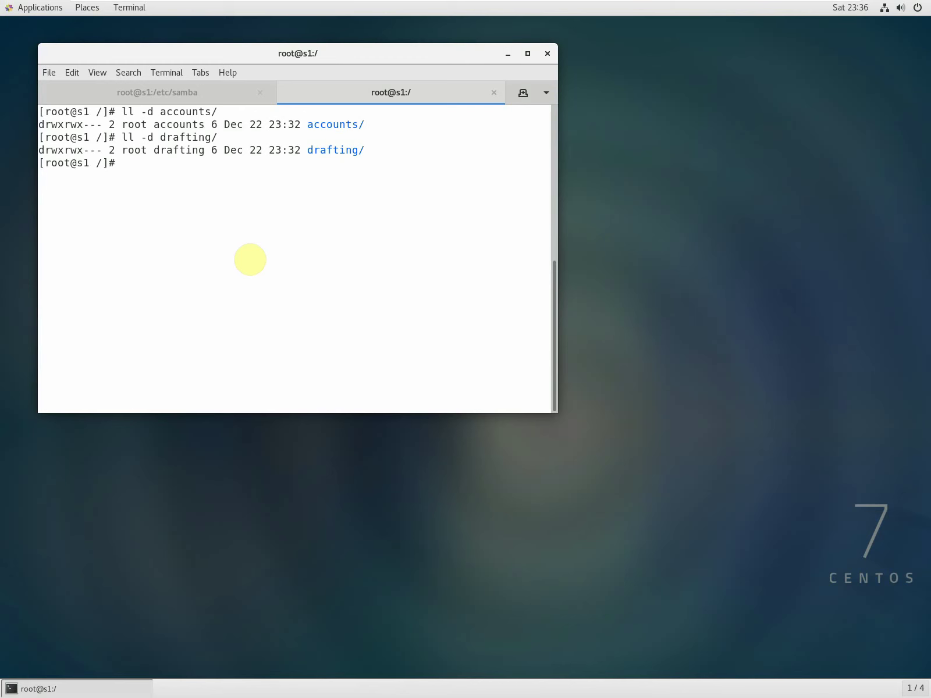
Clear the terminal screen and switch to the root@s1:/etc/samba session.
{"action": "type", "text": "clear"}
{"action": "key", "text": "Return"}
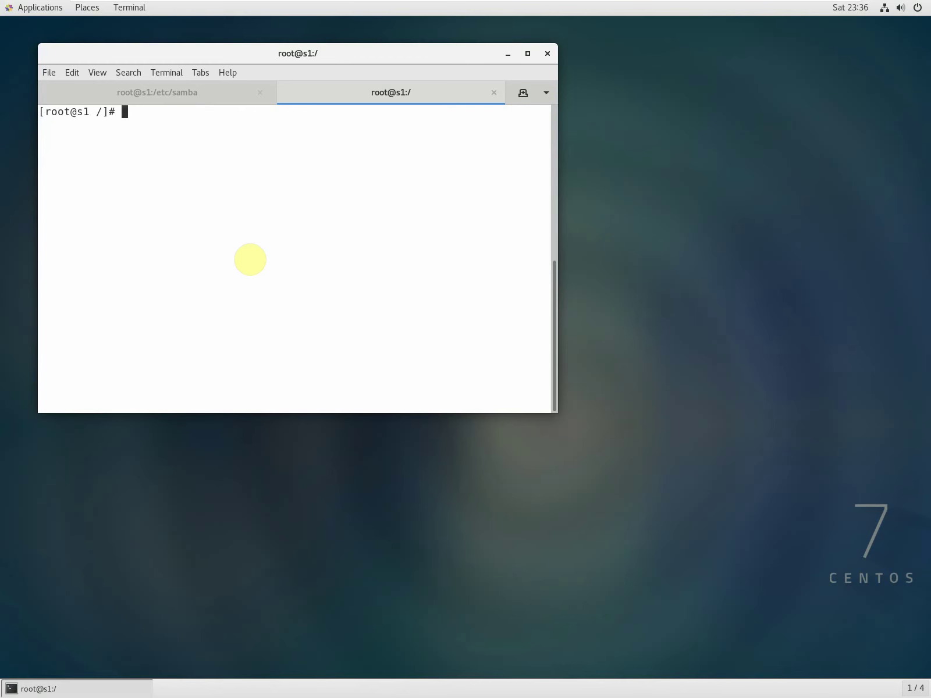
{"action": "left_click", "coordinate": [200, 95]}
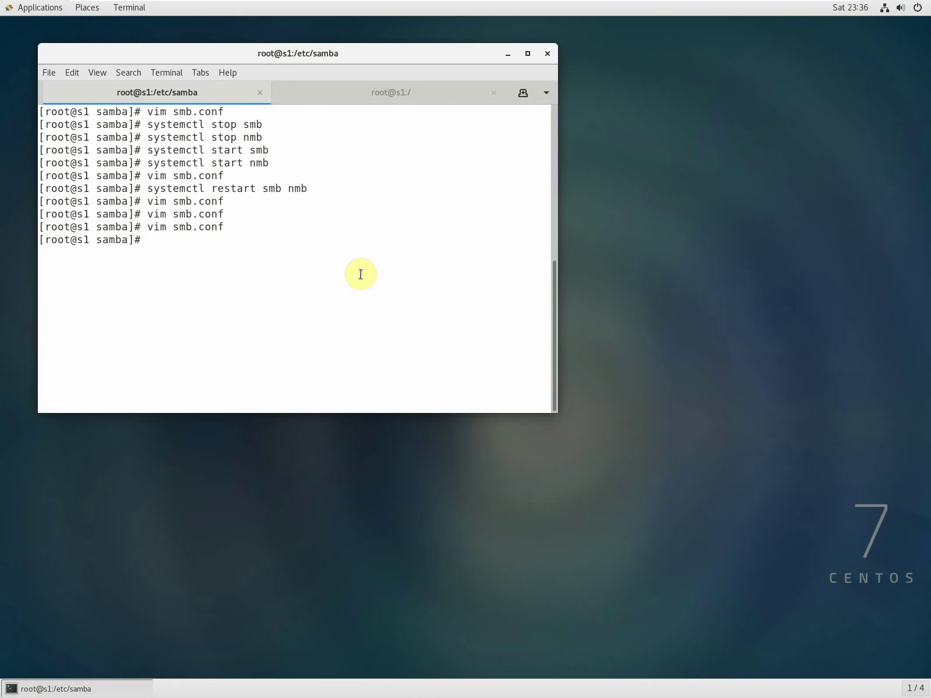
Open smb.conf in vim and rename the [fmt] share header to [accounts].
{"action": "type", "text": "vi"}
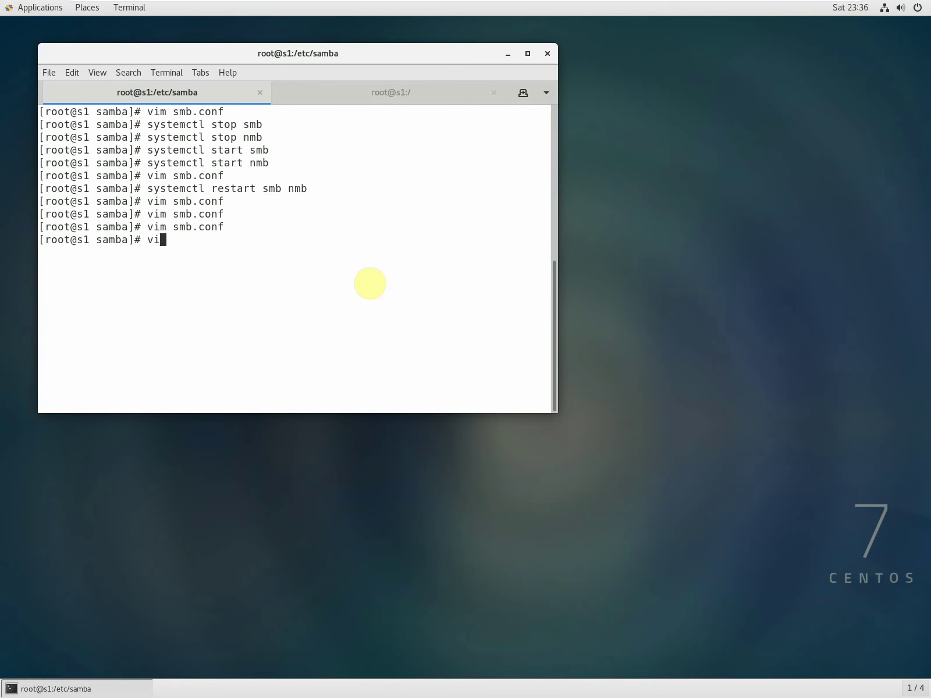
{"action": "type", "text": "m smb.conf"}
{"action": "key", "text": "Return"}
{"action": "key", "text": "Down"}
{"action": "key", "text": "Down"}
{"action": "key", "text": "Down"}
{"action": "key", "text": "Down"}
{"action": "key", "text": "Down"}
{"action": "key", "text": "Down"}
{"action": "key", "text": "Down"}
{"action": "key", "text": "Down"}
{"action": "key", "text": "Down"}
{"action": "key", "text": "Down"}
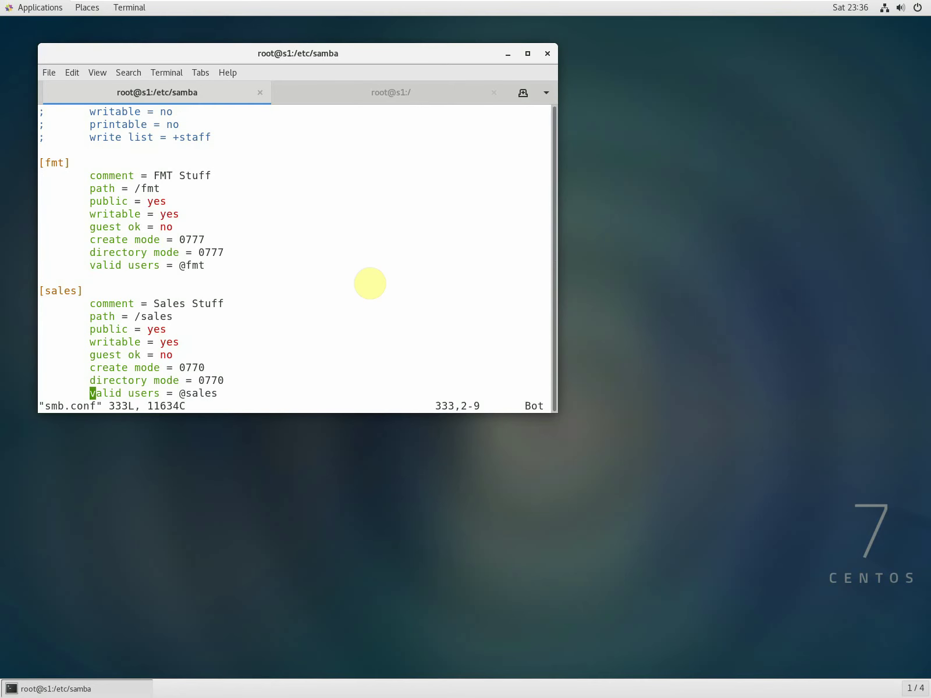
{"action": "key", "text": "Up"}
{"action": "key", "text": "Up"}
{"action": "key", "text": "Up"}
{"action": "key", "text": "Up"}
{"action": "key", "text": "Up"}
{"action": "key", "text": "Up"}
{"action": "key", "text": "Up"}
{"action": "key", "text": "Up"}
{"action": "key", "text": "Up"}
{"action": "key", "text": "Up"}
{"action": "key", "text": "Up"}
{"action": "key", "text": "Up"}
{"action": "key", "text": "Up"}
{"action": "key", "text": "Up"}
{"action": "key", "text": "Up"}
{"action": "key", "text": "Up"}
{"action": "key", "text": "Up"}
{"action": "key", "text": "Up"}
{"action": "key", "text": "shift+x"}
{"action": "key", "text": "shift+x"}
{"action": "key", "text": "shift+x"}
{"action": "key", "text": "a"}
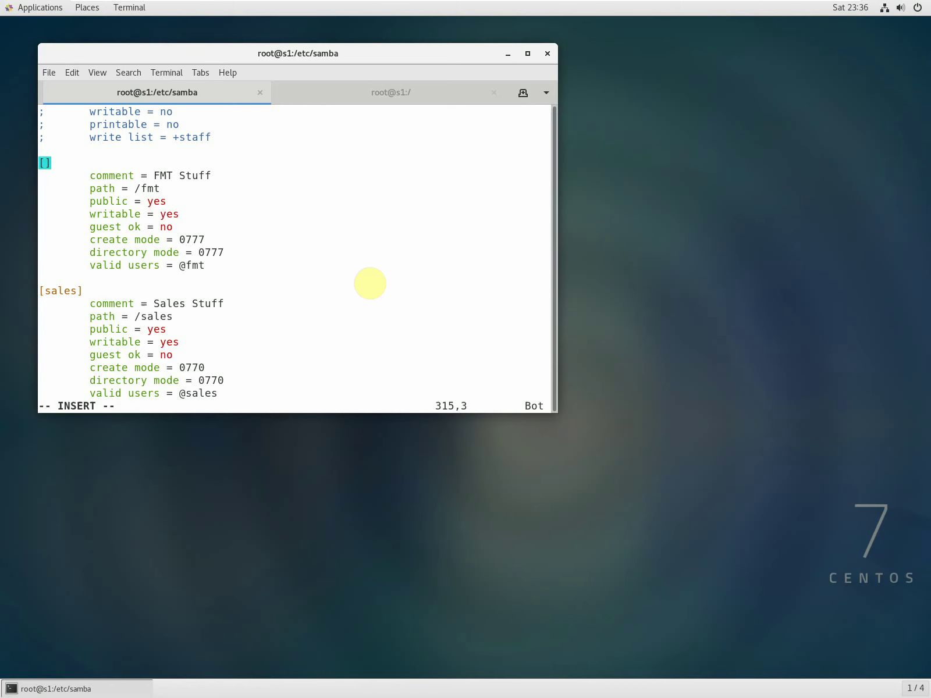
{"action": "type", "text": "a"}
{"action": "key", "text": "Left"}
{"action": "key", "text": "Left"}
{"action": "key", "text": "Right"}
{"action": "key", "text": "Delete"}
{"action": "key", "text": "Left"}
{"action": "type", "text": "accounts"}
Set the accounts share comment to 'Accounts Users' and its path to /accounts.
{"action": "key", "text": "Down"}
{"action": "key", "text": "Down"}
{"action": "key", "text": "Right"}
{"action": "key", "text": "Right"}
{"action": "key", "text": "Right"}
{"action": "key", "text": "Right"}
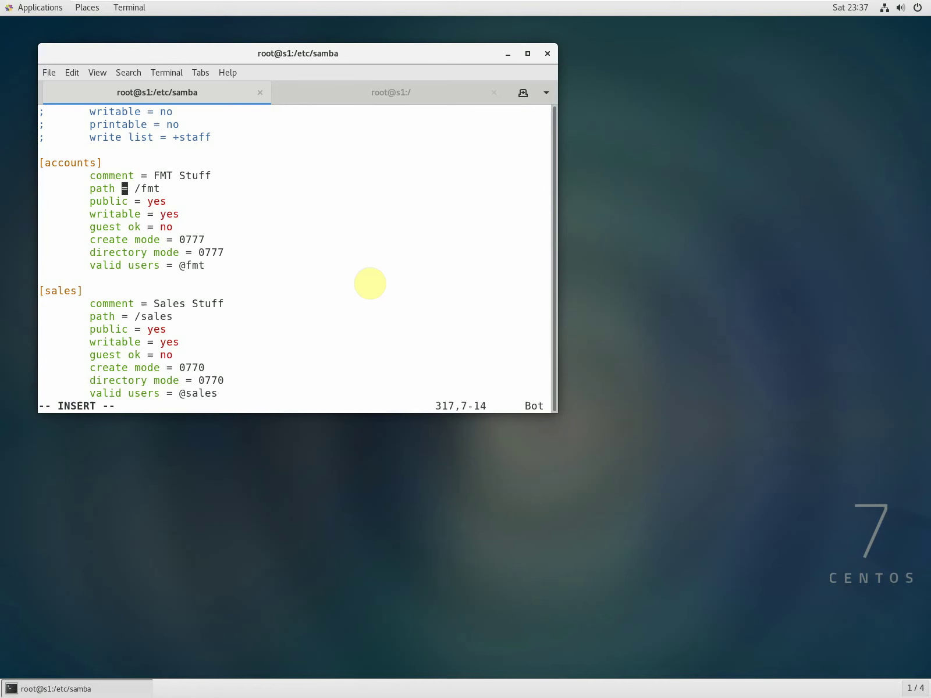
{"action": "key", "text": "Up"}
{"action": "key", "text": "Right"}
{"action": "key", "text": "Right"}
{"action": "key", "text": "Right"}
{"action": "key", "text": "Right"}
{"action": "key", "text": "Delete"}
{"action": "key", "text": "Delete"}
{"action": "key", "text": "Delete"}
{"action": "key", "text": "Delete"}
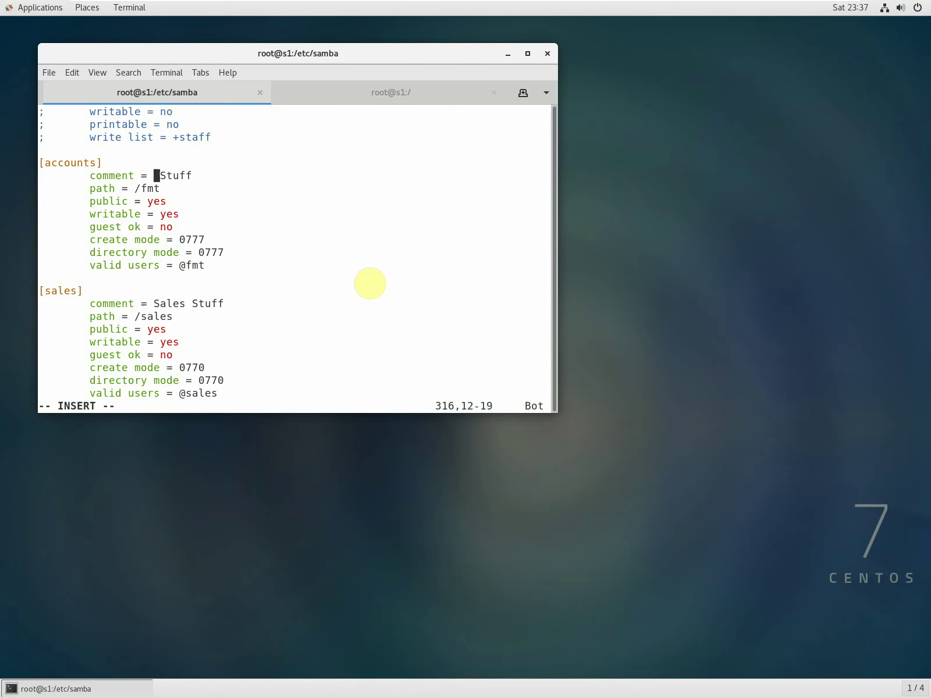
{"action": "key", "text": "Delete"}
{"action": "key", "text": "Delete"}
{"action": "key", "text": "Delete"}
{"action": "key", "text": "Delete"}
{"action": "type", "text": "Accounts Users"}
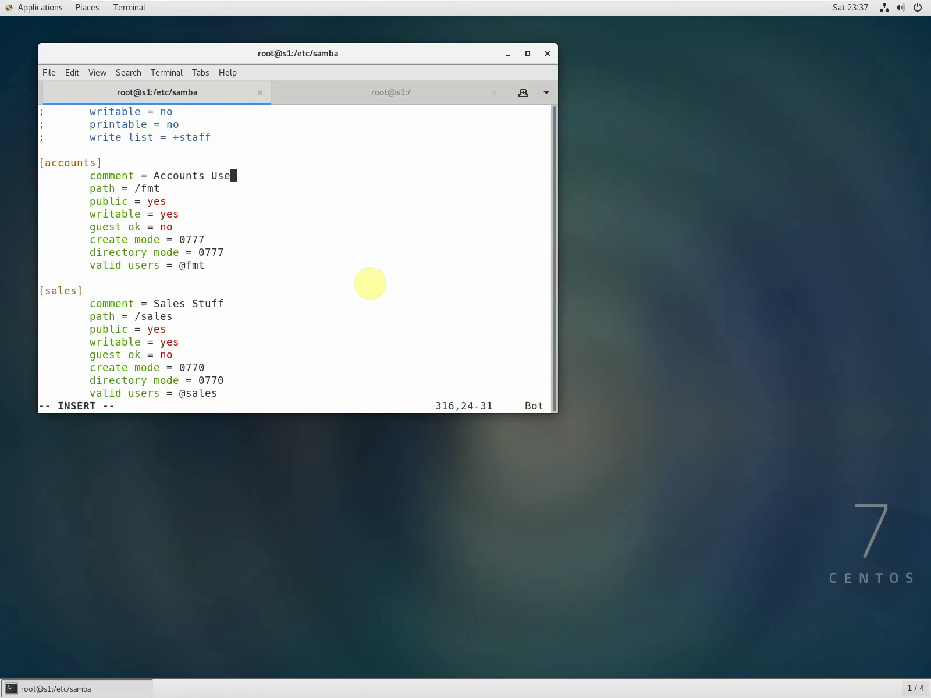
{"action": "key", "text": "Down"}
{"action": "key", "text": "Left"}
{"action": "key", "text": "Left"}
{"action": "key", "text": "Delete"}
{"action": "type", "text": "accounts"}
{"action": "key", "text": "Down"}
{"action": "key", "text": "Down"}
{"action": "key", "text": "Down"}
{"action": "key", "text": "Down"}
{"action": "key", "text": "Right"}
{"action": "type", "text": "0"}
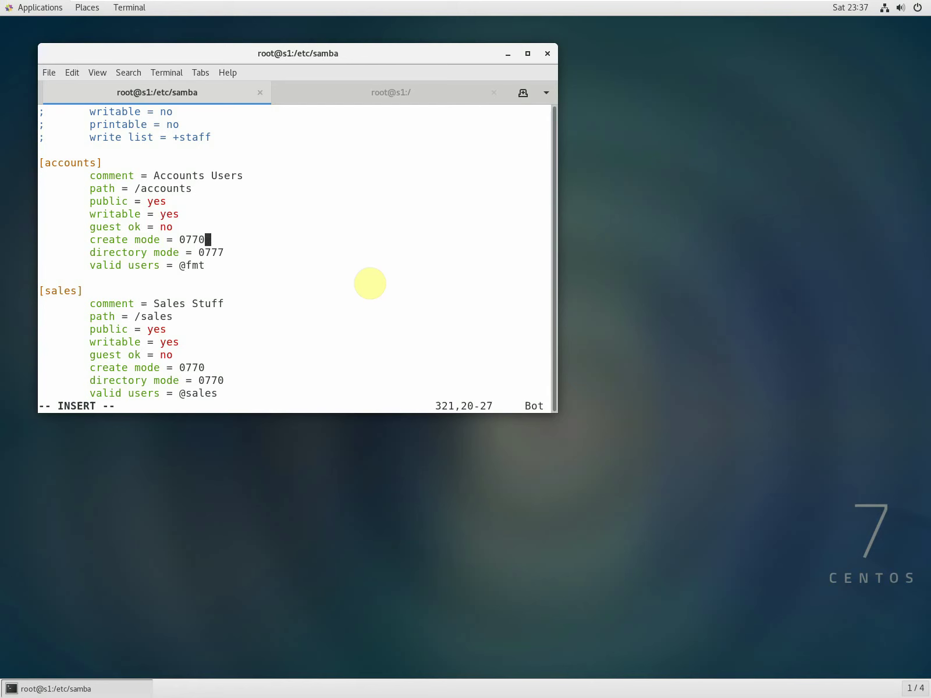
{"action": "key", "text": "Down"}
{"action": "key", "text": "Right"}
{"action": "type", "text": "0"}
{"action": "key", "text": "Down"}
{"action": "key", "text": "Left"}
{"action": "key", "text": "Left"}
{"action": "key", "text": "BackSpace"}
{"action": "type", "text": "accounts"}
{"action": "key", "text": "Down"}
{"action": "key", "text": "Down"}
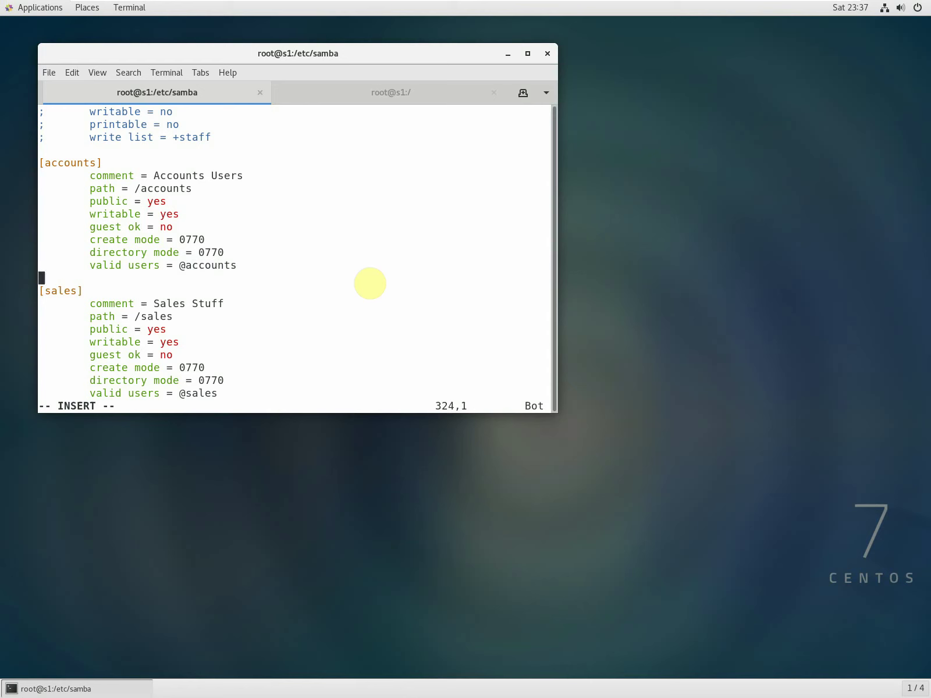
Rename the [sales] share header to [drafting].
{"action": "key", "text": "Down"}
{"action": "key", "text": "Up"}
{"action": "key", "text": "Left"}
{"action": "key", "text": "Left"}
{"action": "key", "text": "Left"}
{"action": "key", "text": "Left"}
{"action": "key", "text": "Left"}
{"action": "key", "text": "Left"}
{"action": "key", "text": "Delete"}
{"action": "key", "text": "Delete"}
{"action": "key", "text": "Delete"}
{"action": "key", "text": "Delete"}
{"action": "key", "text": "Delete"}
{"action": "type", "text": "draftinh"}
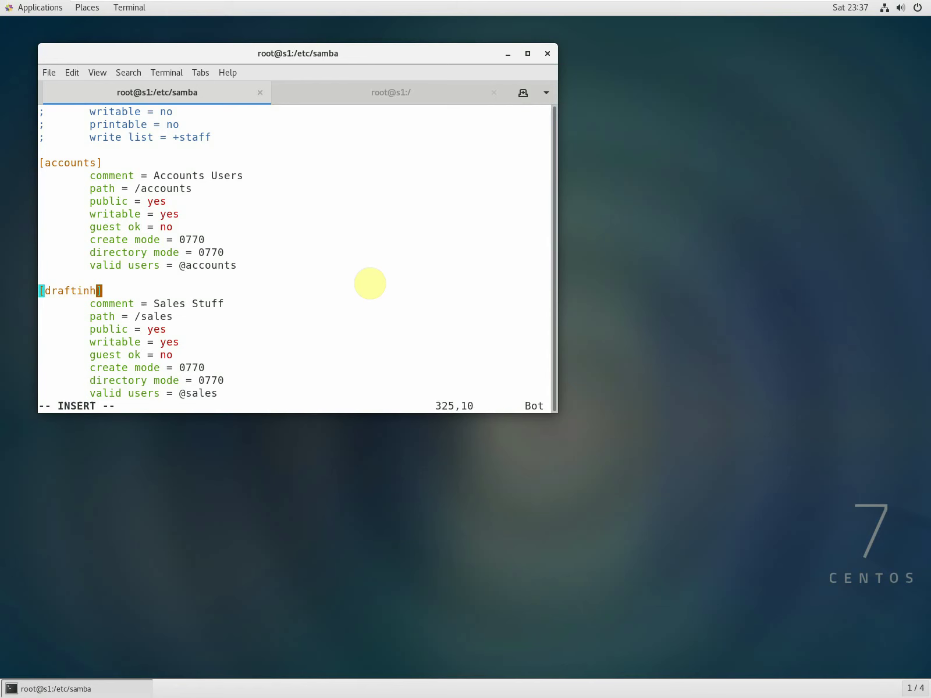
{"action": "key", "text": "BackSpace"}
{"action": "type", "text": "g"}
Change the drafting share's comment to 'Drafting Staff'.
{"action": "key", "text": "Down"}
{"action": "key", "text": "Right"}
{"action": "key", "text": "Right"}
{"action": "key", "text": "Right"}
{"action": "key", "text": "Right"}
{"action": "key", "text": "Right"}
{"action": "key", "text": "Right"}
{"action": "key", "text": "Right"}
{"action": "key", "text": "Right"}
{"action": "key", "text": "Right"}
{"action": "key", "text": "Delete"}
{"action": "key", "text": "Delete"}
{"action": "key", "text": "Delete"}
{"action": "key", "text": "Delete"}
{"action": "key", "text": "Delete"}
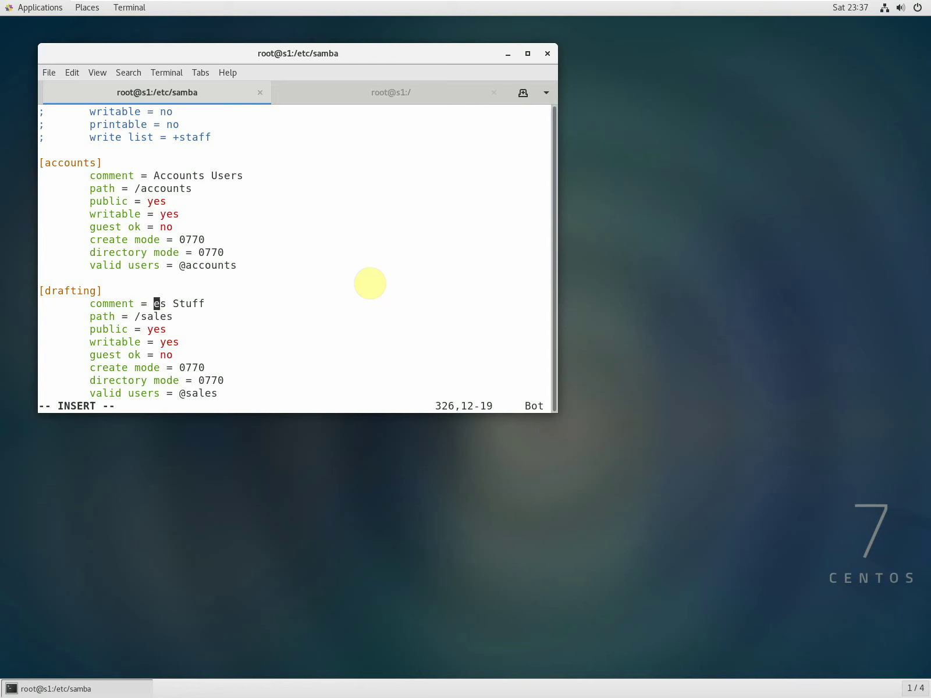
{"action": "type", "text": "Drafting"}
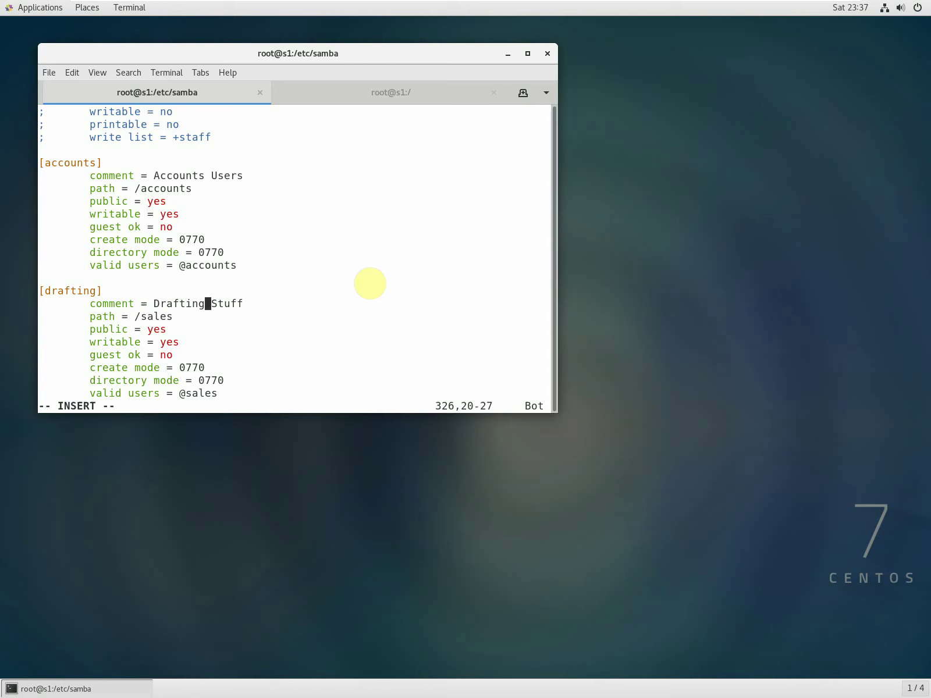
{"action": "key", "text": "Delete"}
{"action": "key", "text": "Delete"}
{"action": "key", "text": "Delete"}
{"action": "key", "text": "Delete"}
{"action": "type", "text": "Staff"}
{"action": "key", "text": "Up"}
{"action": "key", "text": "Up"}
{"action": "key", "text": "Up"}
{"action": "key", "text": "Up"}
{"action": "key", "text": "Up"}
{"action": "key", "text": "Up"}
{"action": "key", "text": "Up"}
{"action": "key", "text": "Up"}
{"action": "key", "text": "Up"}
{"action": "key", "text": "Up"}
{"action": "key", "text": "Left"}
{"action": "key", "text": "Left"}
{"action": "key", "text": "Left"}
{"action": "key", "text": "Left"}
{"action": "key", "text": "Left"}
{"action": "key", "text": "Delete"}
{"action": "key", "text": "Delete"}
{"action": "type", "text": "Satff"}
{"action": "key", "text": "Down"}
{"action": "key", "text": "Down"}
{"action": "key", "text": "Down"}
{"action": "key", "text": "Down"}
{"action": "key", "text": "Down"}
{"action": "key", "text": "Down"}
{"action": "key", "text": "Down"}
{"action": "key", "text": "Down"}
{"action": "key", "text": "Down"}
{"action": "key", "text": "Down"}
{"action": "key", "text": "Down"}
{"action": "key", "text": "Down"}
{"action": "key", "text": "Down"}
{"action": "key", "text": "Down"}
{"action": "key", "text": "Down"}
{"action": "key", "text": "Left"}
{"action": "key", "text": "Down"}
{"action": "key", "text": "Down"}
{"action": "key", "text": "BackSpace"}
{"action": "key", "text": "BackSpace"}
{"action": "key", "text": "Delete"}
{"action": "type", "text": "drafting"}
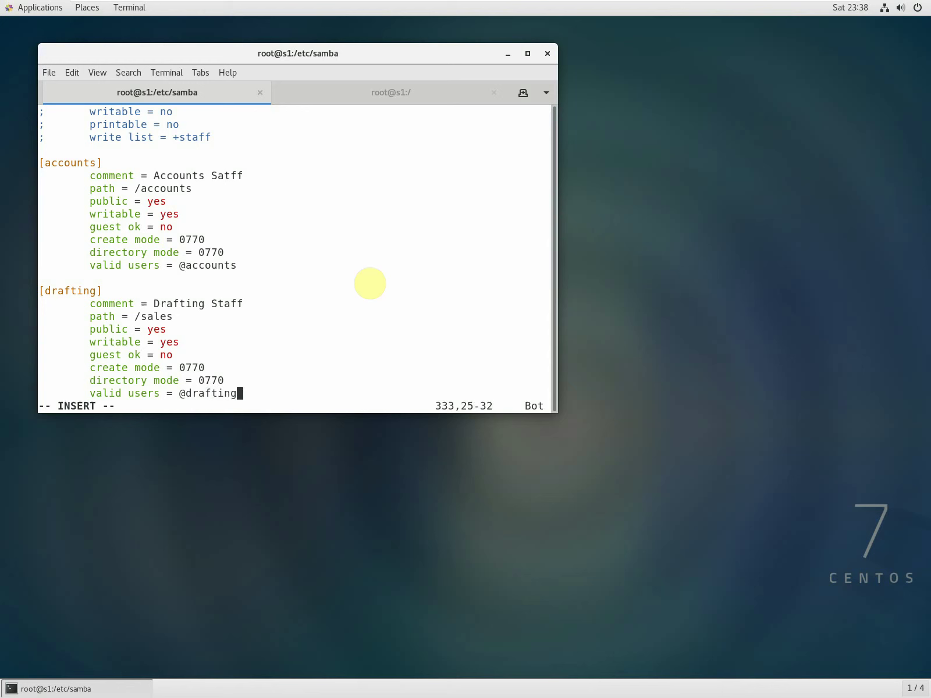
{"action": "key", "text": "Escape"}
{"action": "type", "text": ":wq"}
{"action": "key", "text": "Return"}
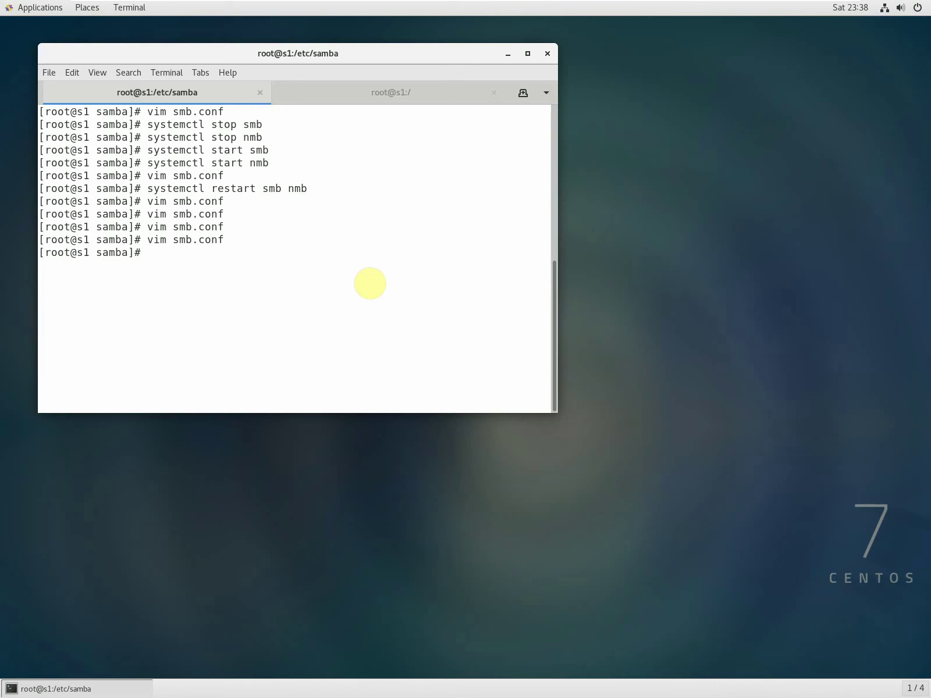
Restart smb and nmb with 'systemctl restart smb nmb' and release the VM's input.
{"action": "type", "text": "systemctl restart smb nmb"}
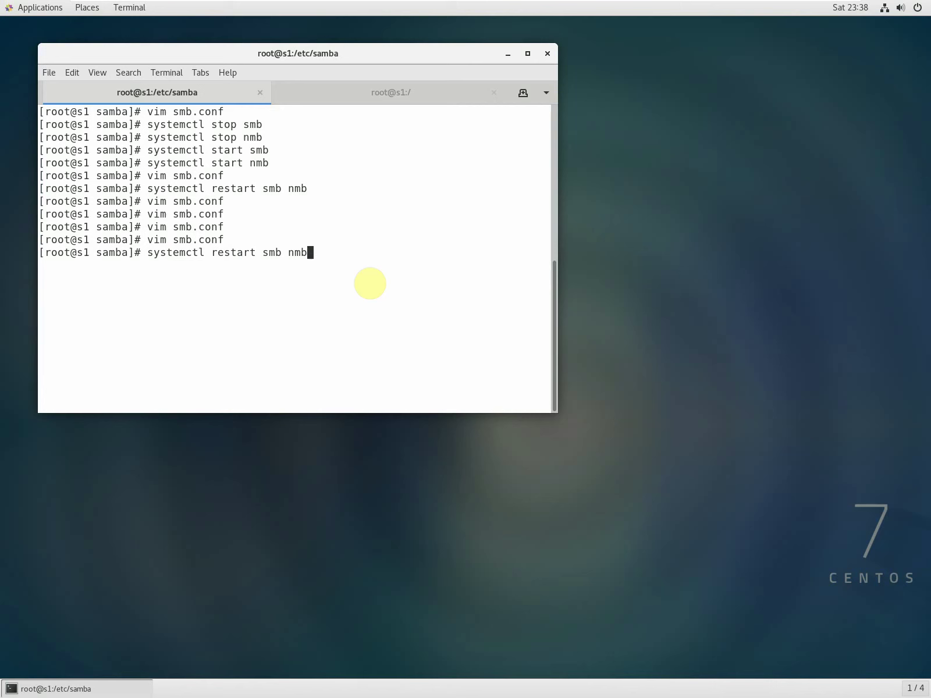
{"action": "key", "text": "Return"}
{"action": "key", "text": "alt"}
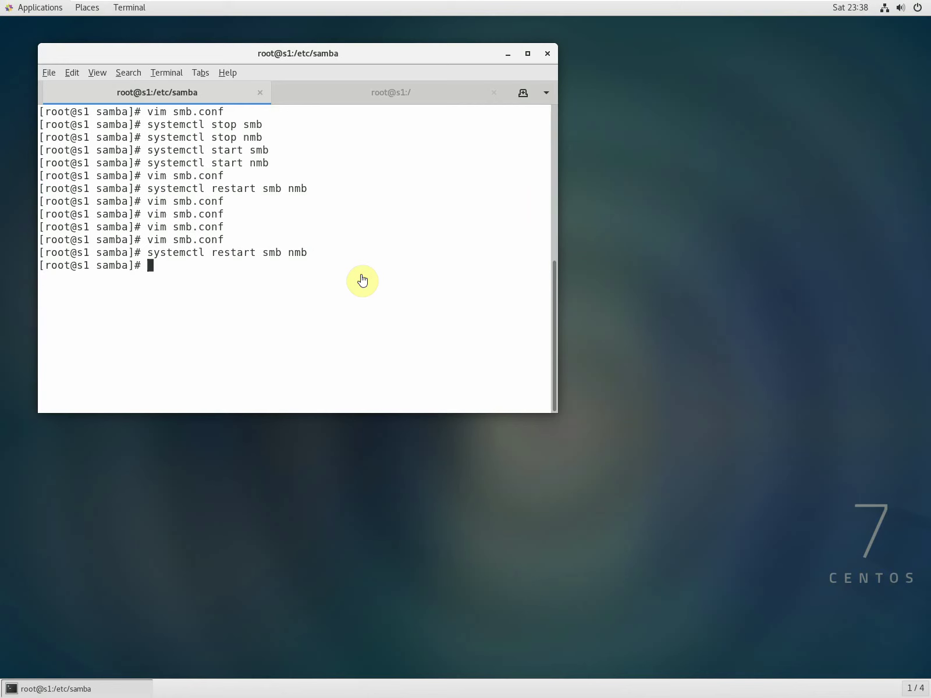
Leave full screen, power on Windows10-2, and return to the CentOS-7 machine.
{"action": "mouse_move", "coordinate": [491, 5]}
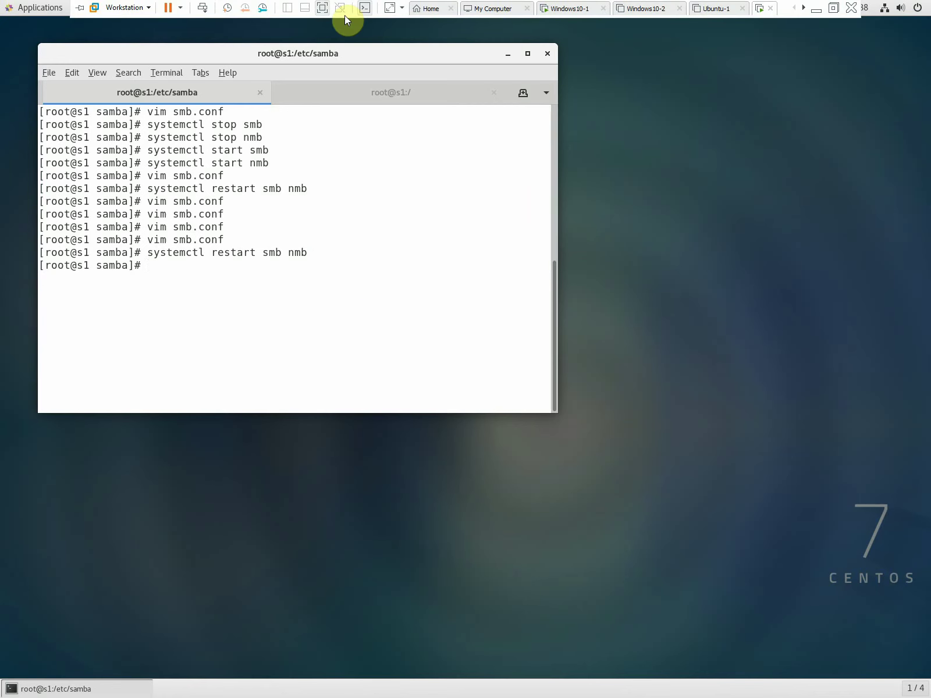
{"action": "left_click", "coordinate": [323, 7]}
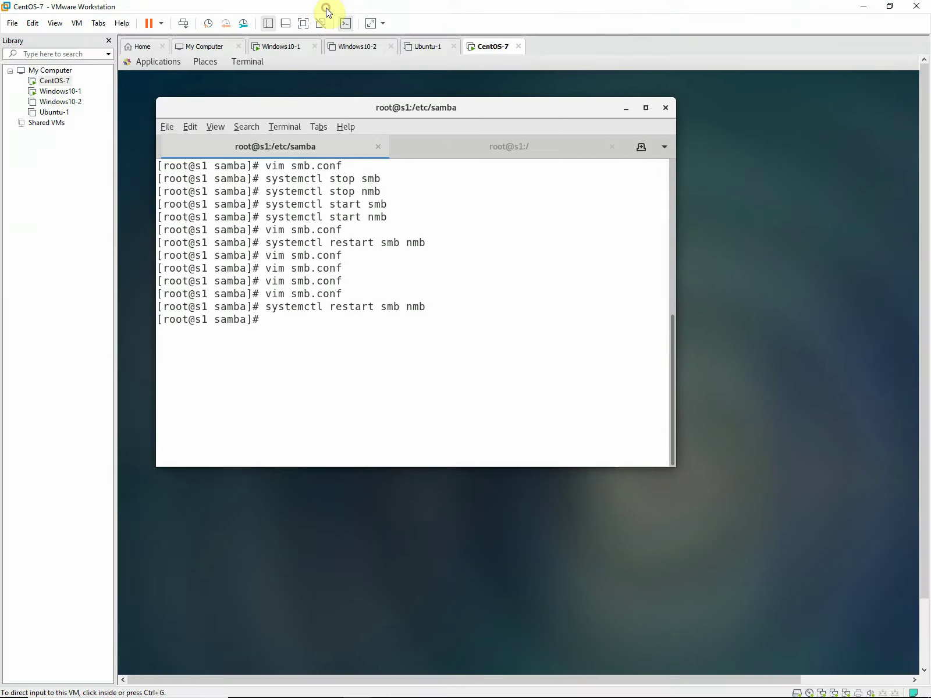
{"action": "left_click", "coordinate": [68, 103]}
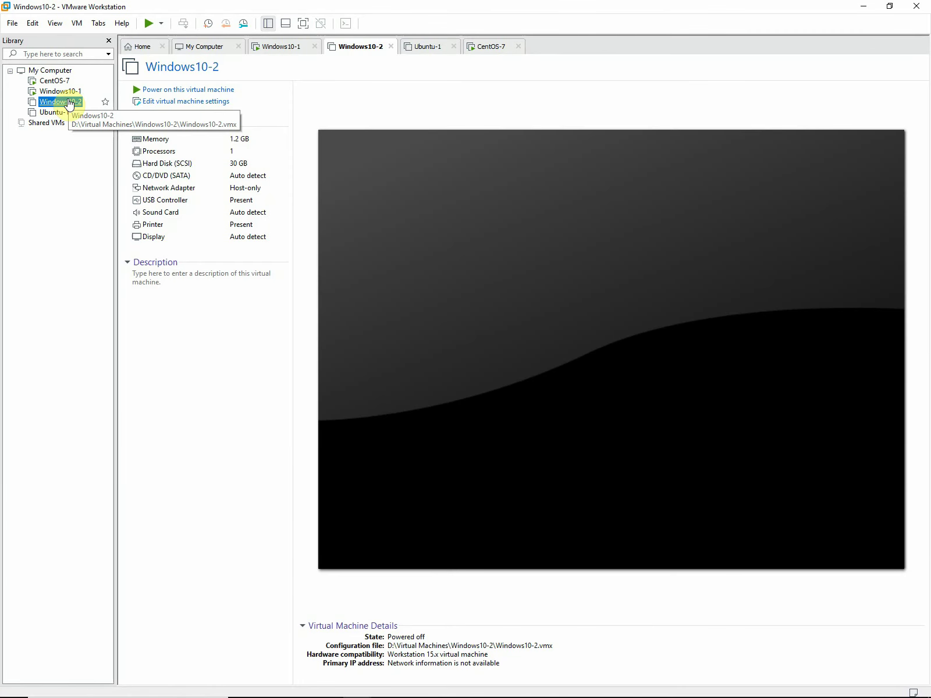
{"action": "left_click", "coordinate": [207, 90]}
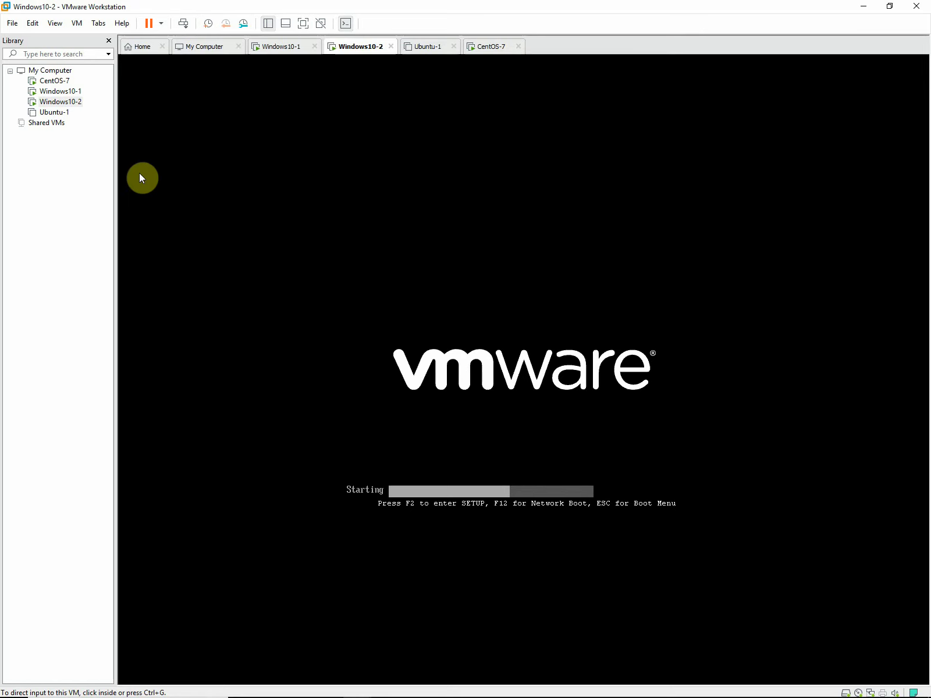
{"action": "left_click", "coordinate": [57, 82]}
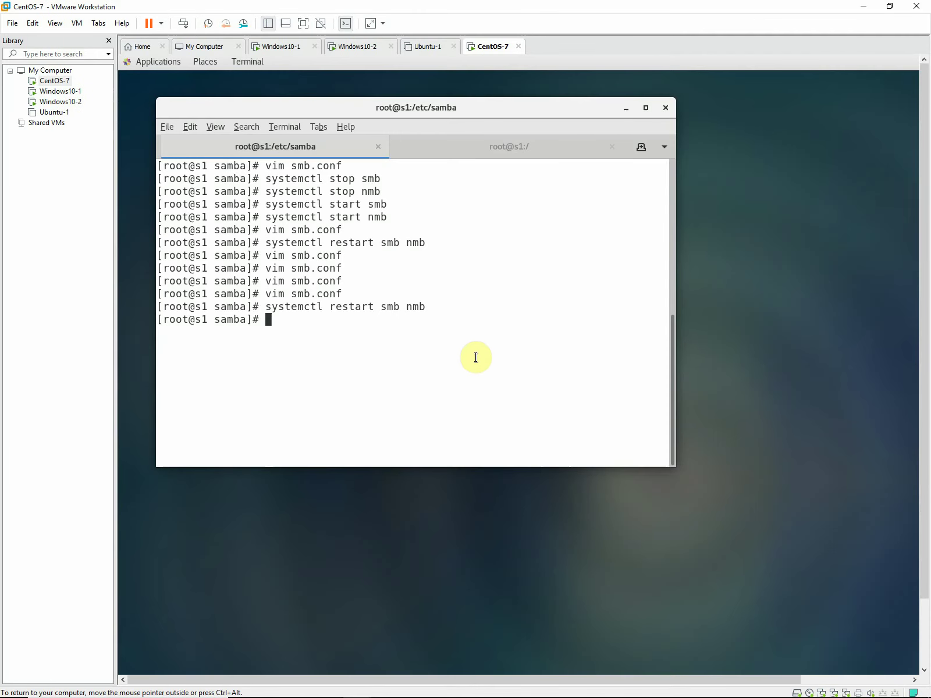
Reopen smb.conf and duplicate the commented hosts allow line, uncommenting the copy.
{"action": "key", "text": "Up"}
{"action": "key", "text": "Up"}
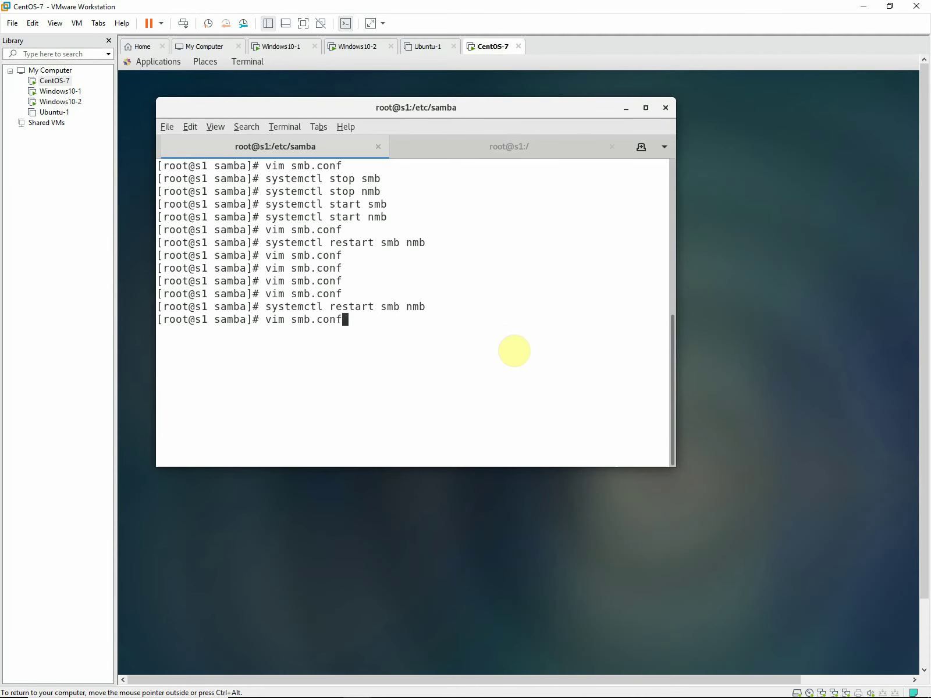
{"action": "key", "text": "Return"}
{"action": "key", "text": "ctrl+b"}
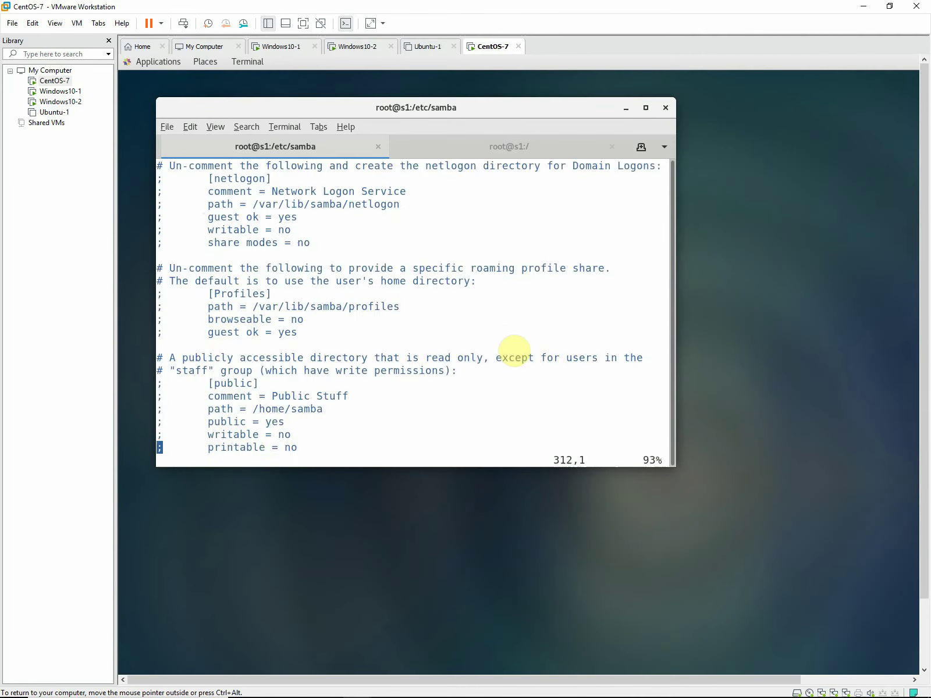
{"action": "key", "text": "ctrl+b"}
{"action": "key", "text": "ctrl+b"}
{"action": "key", "text": "ctrl+b"}
{"action": "key", "text": "ctrl+b"}
{"action": "key", "text": "ctrl+b"}
{"action": "key", "text": "ctrl+b"}
{"action": "key", "text": "ctrl+b"}
{"action": "key", "text": "ctrl+b"}
{"action": "key", "text": "ctrl+b"}
{"action": "key", "text": "ctrl+b"}
{"action": "key", "text": "ctrl+b"}
{"action": "key", "text": "ctrl+b"}
{"action": "key", "text": "ctrl+b"}
{"action": "key", "text": "ctrl+b"}
{"action": "key", "text": "ctrl+b"}
{"action": "key", "text": "Down"}
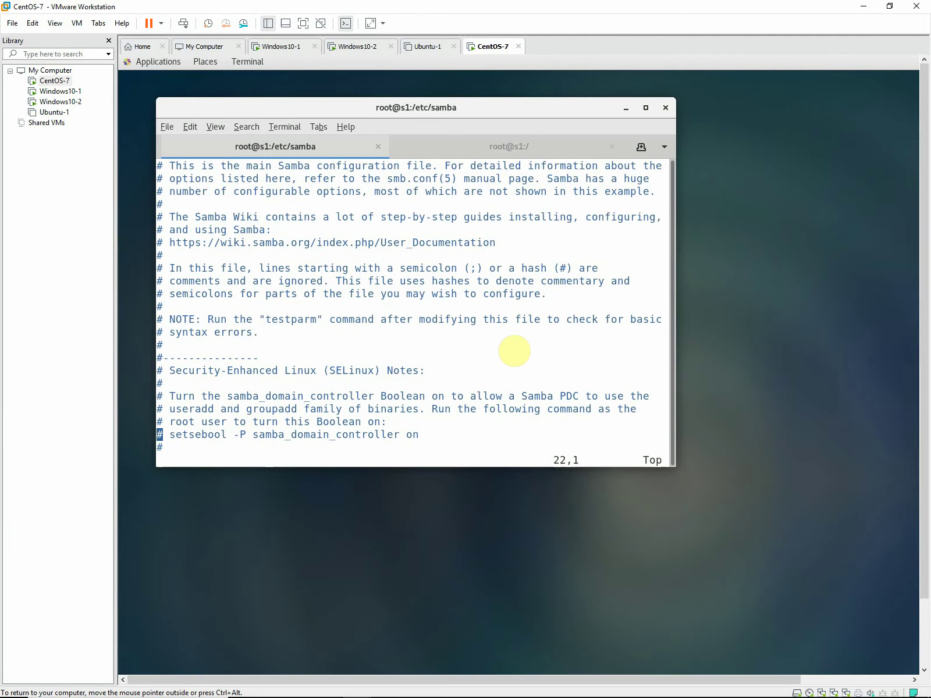
{"action": "key", "text": "Down"}
{"action": "key", "text": "Down"}
{"action": "key", "text": "Down"}
{"action": "key", "text": "Down"}
{"action": "key", "text": "Down"}
{"action": "key", "text": "Down"}
{"action": "key", "text": "Down"}
{"action": "key", "text": "Down"}
{"action": "key", "text": "Down"}
{"action": "key", "text": "Down"}
{"action": "key", "text": "Down"}
{"action": "key", "text": "Down"}
{"action": "key", "text": "Down"}
{"action": "key", "text": "Down"}
{"action": "key", "text": "Down"}
{"action": "key", "text": "Down"}
{"action": "key", "text": "Down"}
{"action": "key", "text": "Down"}
{"action": "key", "text": "Down"}
{"action": "key", "text": "Down"}
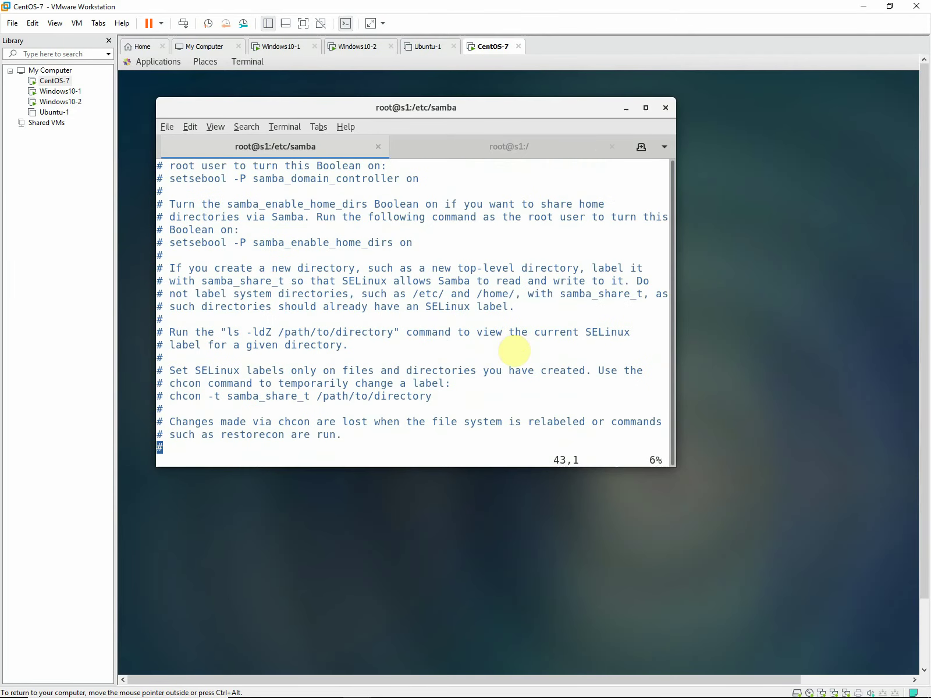
{"action": "key", "text": "Down"}
{"action": "key", "text": "Down"}
{"action": "key", "text": "Down"}
{"action": "key", "text": "Down"}
{"action": "key", "text": "Down"}
{"action": "key", "text": "Down"}
{"action": "key", "text": "Down"}
{"action": "key", "text": "Down"}
{"action": "key", "text": "Down"}
{"action": "key", "text": "Down"}
{"action": "key", "text": "Down"}
{"action": "key", "text": "Down"}
{"action": "key", "text": "Down"}
{"action": "key", "text": "Down"}
{"action": "key", "text": "Down"}
{"action": "key", "text": "Down"}
{"action": "key", "text": "Down"}
{"action": "key", "text": "Down"}
{"action": "key", "text": "Down"}
{"action": "key", "text": "Down"}
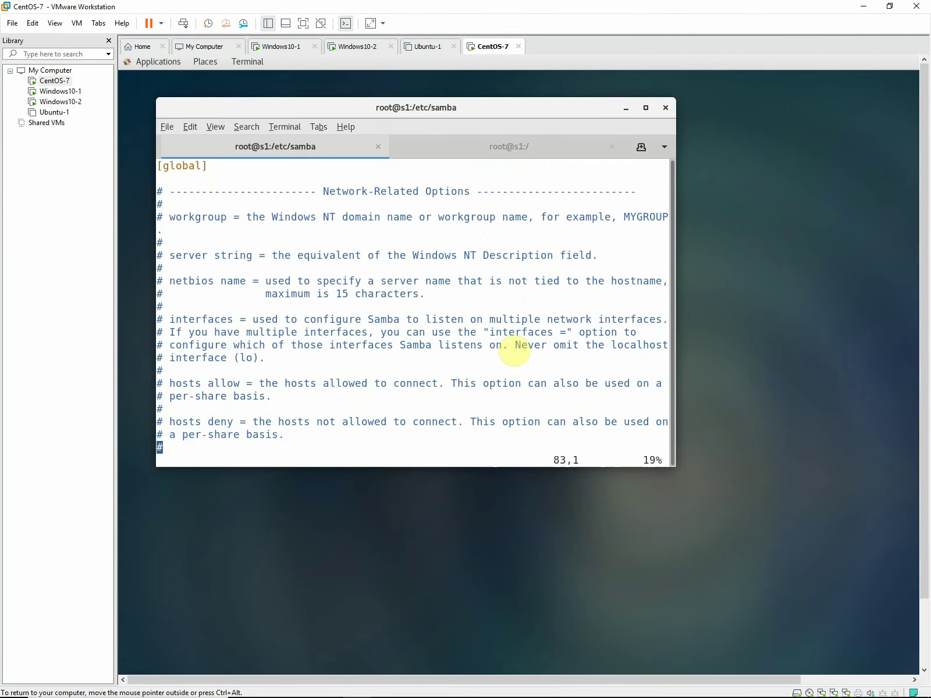
{"action": "key", "text": "Down"}
{"action": "key", "text": "Down"}
{"action": "key", "text": "Down"}
{"action": "key", "text": "Down"}
{"action": "key", "text": "Down"}
{"action": "key", "text": "Down"}
{"action": "key", "text": "Down"}
{"action": "key", "text": "Down"}
{"action": "key", "text": "Down"}
{"action": "key", "text": "Down"}
{"action": "key", "text": "Down"}
{"action": "key", "text": "Down"}
{"action": "key", "text": "Down"}
{"action": "key", "text": "Down"}
{"action": "key", "text": "Down"}
{"action": "key", "text": "Down"}
{"action": "key", "text": "Down"}
{"action": "key", "text": "Down"}
{"action": "key", "text": "Down"}
{"action": "key", "text": "Down"}
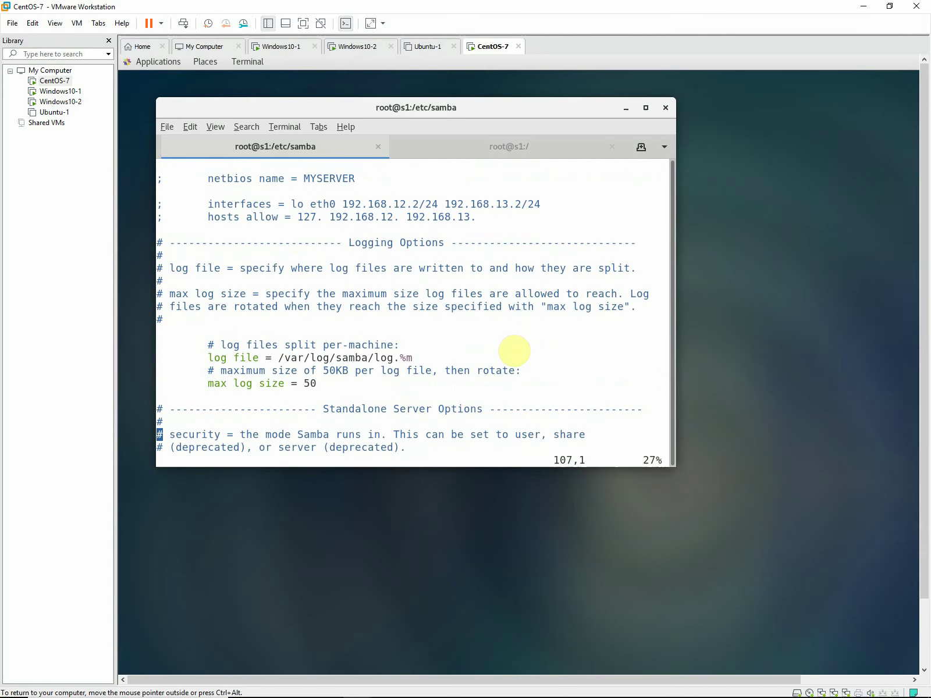
{"action": "key", "text": "Up"}
{"action": "key", "text": "Up"}
{"action": "key", "text": "Up"}
{"action": "key", "text": "Up"}
{"action": "key", "text": "Up"}
{"action": "key", "text": "Up"}
{"action": "key", "text": "Up"}
{"action": "key", "text": "Up"}
{"action": "key", "text": "Up"}
{"action": "key", "text": "Up"}
{"action": "key", "text": "Up"}
{"action": "key", "text": "Up"}
{"action": "key", "text": "Up"}
{"action": "key", "text": "Up"}
{"action": "key", "text": "Up"}
{"action": "key", "text": "Up"}
{"action": "key", "text": "Up"}
{"action": "key", "text": "Up"}
{"action": "key", "text": "Up"}
{"action": "key", "text": "Up"}
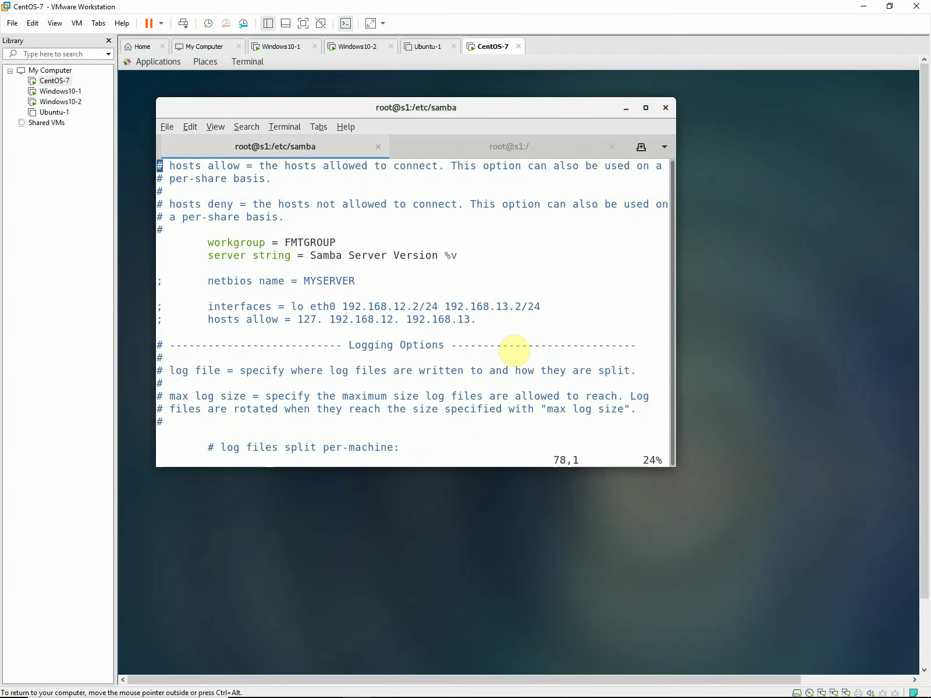
{"action": "key", "text": "Down"}
{"action": "key", "text": "Down"}
{"action": "key", "text": "Down"}
{"action": "key", "text": "Down"}
{"action": "key", "text": "Down"}
{"action": "key", "text": "Down"}
{"action": "key", "text": "Down"}
{"action": "key", "text": "Down"}
{"action": "key", "text": "Down"}
{"action": "key", "text": "Down"}
{"action": "key", "text": "Down"}
{"action": "key", "text": "Down"}
{"action": "key", "text": "y"}
{"action": "key", "text": "y"}
{"action": "key", "text": "p"}
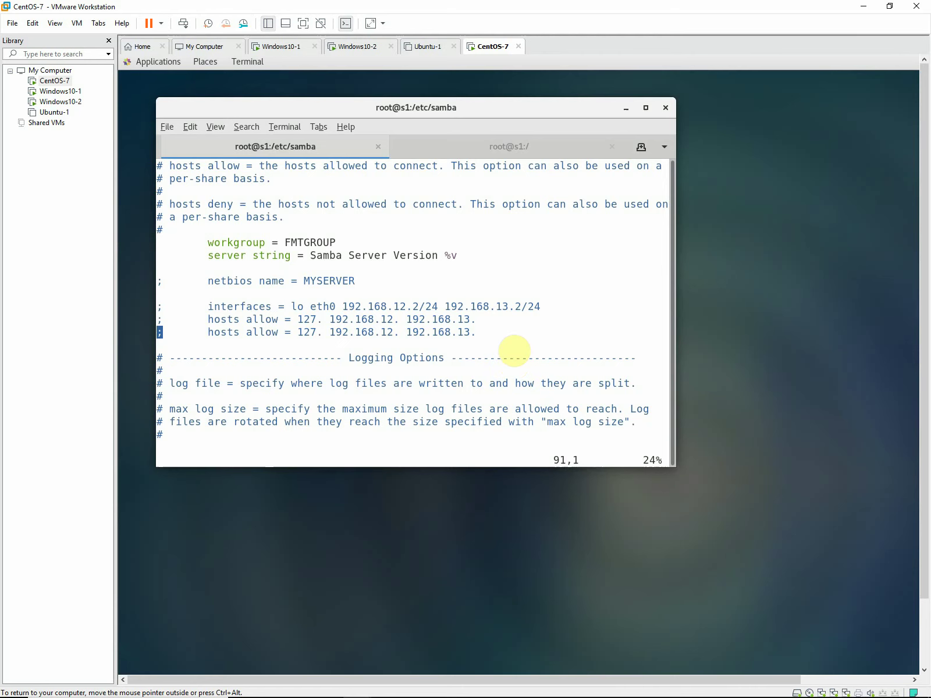
{"action": "key", "text": "x"}
{"action": "key", "text": "Right"}
{"action": "key", "text": "Right"}
{"action": "key", "text": "Right"}
{"action": "key", "text": "Right"}
{"action": "key", "text": "Right"}
{"action": "key", "text": "Right"}
{"action": "key", "text": "Right"}
{"action": "key", "text": "Right"}
{"action": "key", "text": "Right"}
{"action": "key", "text": "Right"}
{"action": "key", "text": "Right"}
Edit the new line's addresses to 'hosts allow = 127. 192.0.0.'.
{"action": "key", "text": "a"}
{"action": "key", "text": "Right"}
{"action": "key", "text": "Right"}
{"action": "key", "text": "Right"}
{"action": "key", "text": "Right"}
{"action": "key", "text": "Left"}
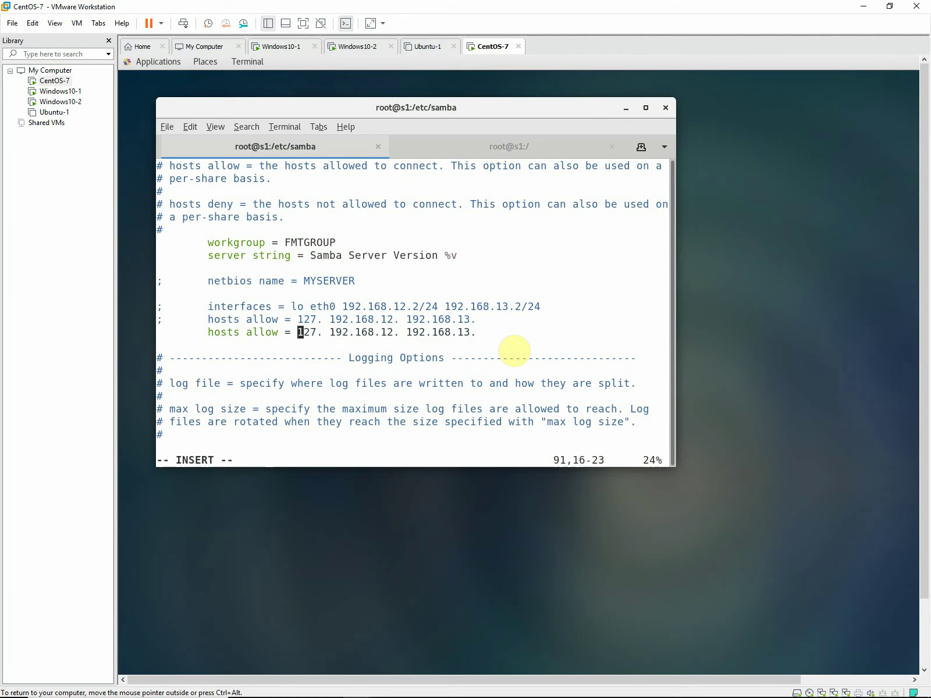
{"action": "key", "text": "Right"}
{"action": "key", "text": "Right"}
{"action": "key", "text": "Right"}
{"action": "key", "text": "Right"}
{"action": "key", "text": "Right"}
{"action": "key", "text": "Right"}
{"action": "key", "text": "Right"}
{"action": "key", "text": "Right"}
{"action": "key", "text": "Right"}
{"action": "key", "text": "Right"}
{"action": "key", "text": "Left"}
{"action": "key", "text": "Delete"}
{"action": "key", "text": "Delete"}
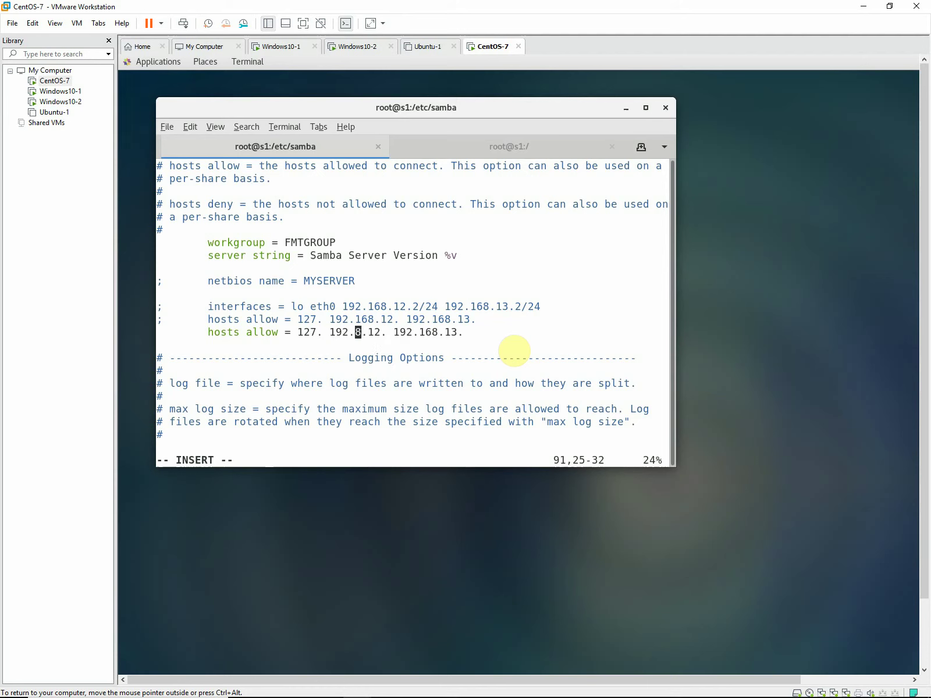
{"action": "key", "text": "Delete"}
{"action": "key", "text": "Delete"}
{"action": "key", "text": "Delete"}
{"action": "key", "text": "Delete"}
{"action": "type", "text": "0"}
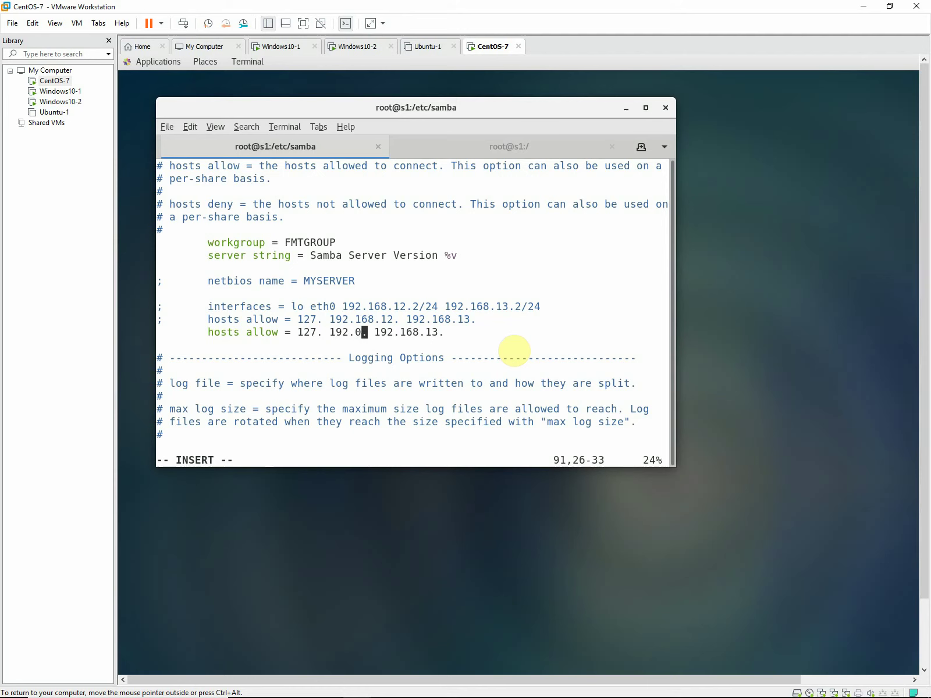
{"action": "type", "text": ".0"}
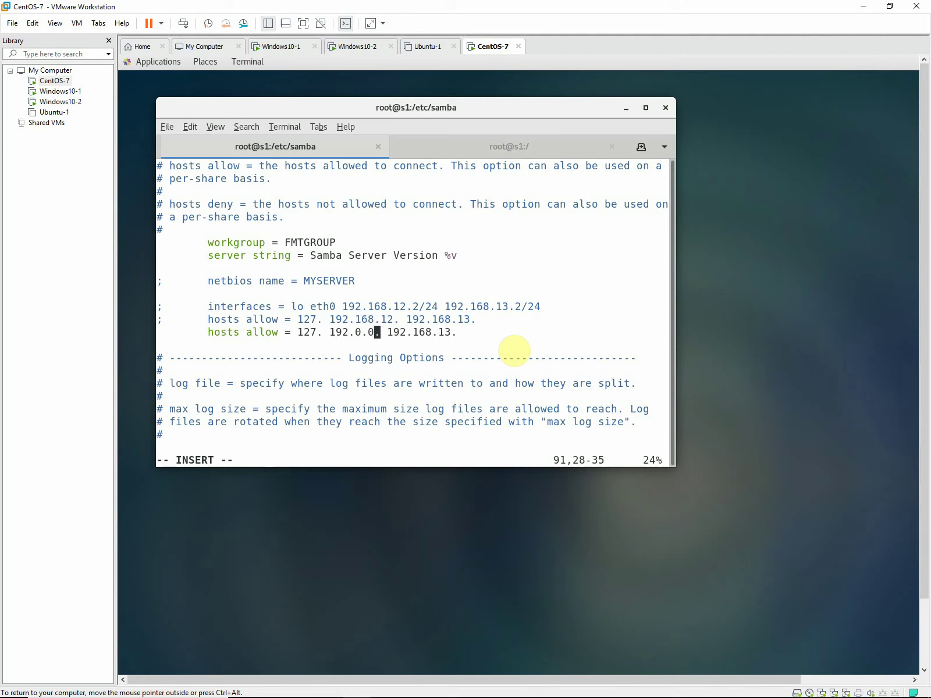
{"action": "key", "text": "Right"}
{"action": "key", "text": "Right"}
{"action": "key", "text": "Delete"}
{"action": "key", "text": "Delete"}
{"action": "key", "text": "End"}
{"action": "type", "text": "0.0."}
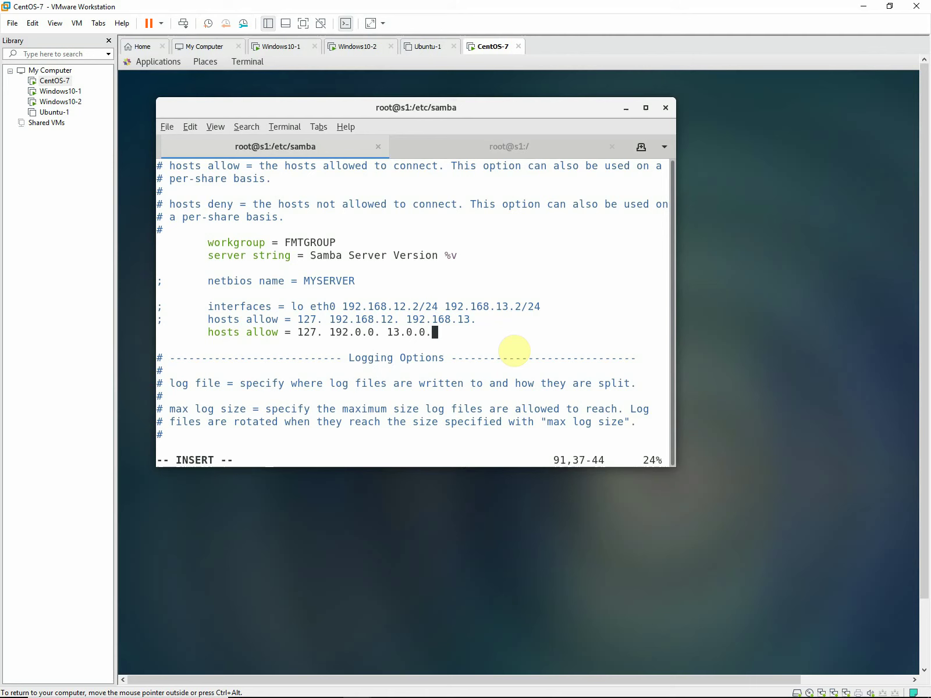
{"action": "key", "text": "Left"}
{"action": "key", "text": "Left"}
{"action": "key", "text": "Right"}
{"action": "key", "text": "Right"}
{"action": "key", "text": "Right"}
{"action": "key", "text": "Right"}
{"action": "key", "text": "Right"}
{"action": "key", "text": "Left"}
{"action": "key", "text": "Left"}
{"action": "key", "text": "Left"}
{"action": "key", "text": "Left"}
Save smb.conf, quit vim, and rerun the smb and nmb restart.
{"action": "key", "text": "Escape"}
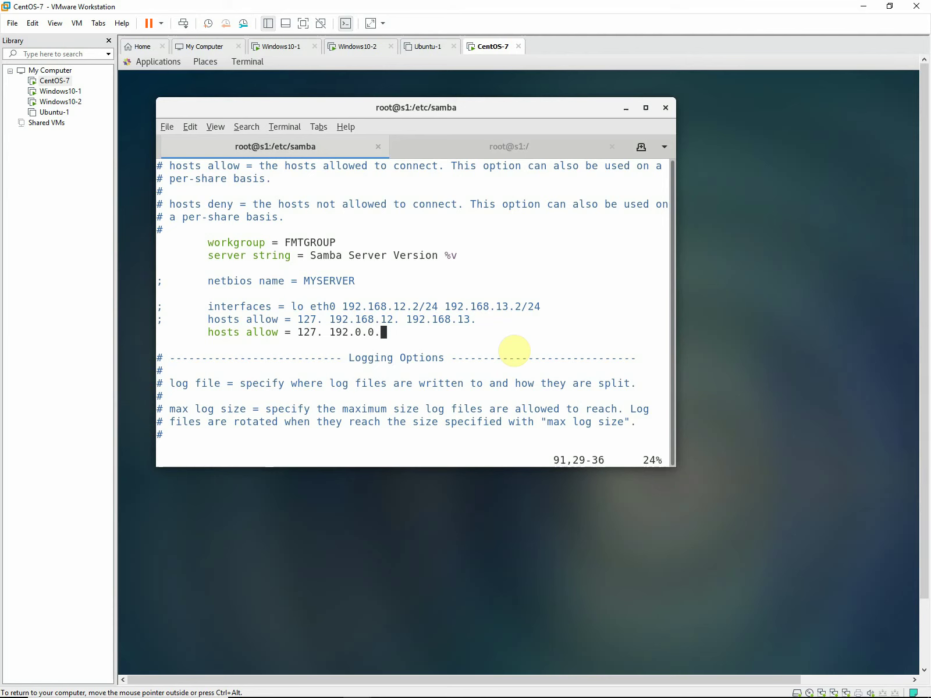
{"action": "type", "text": ":wq"}
{"action": "key", "text": "Return"}
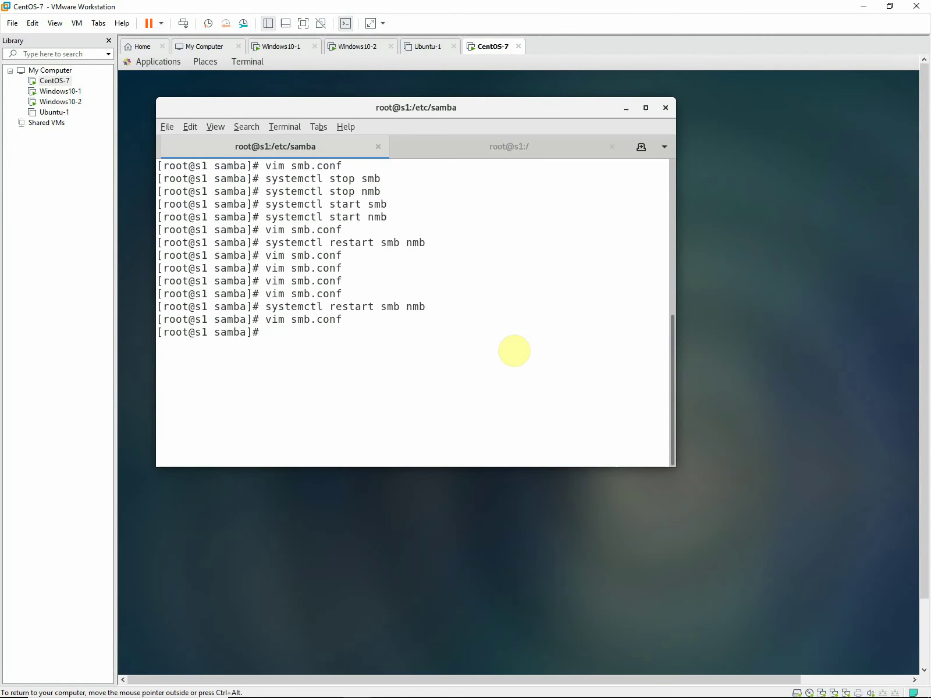
{"action": "key", "text": "Up"}
{"action": "key", "text": "Up"}
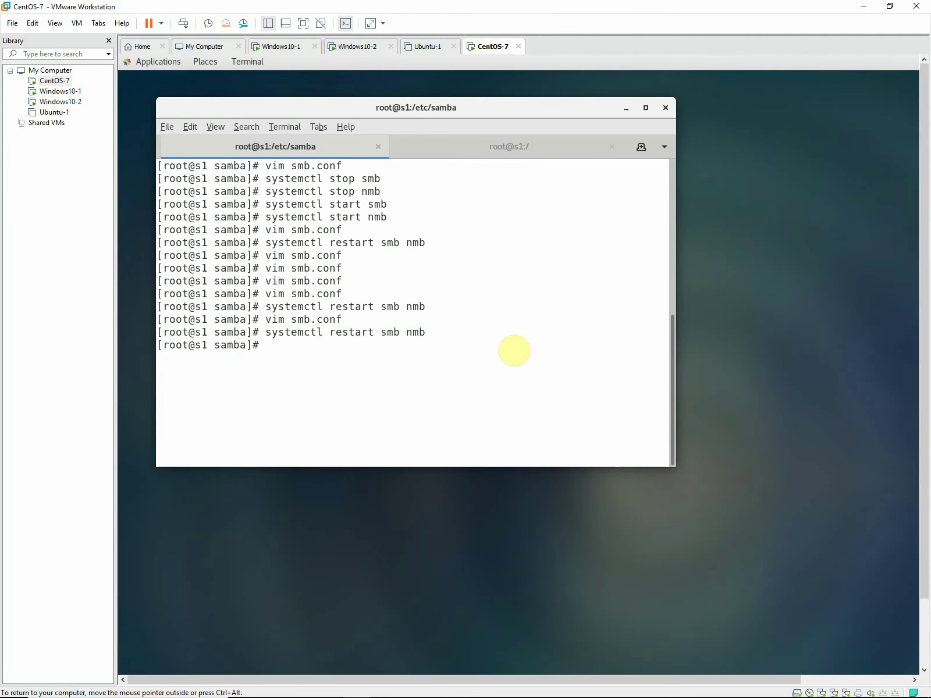
Sign Windows10-1 out and back in, then bring the Windows10-2 desktop into focus.
{"action": "left_click", "coordinate": [57, 93]}
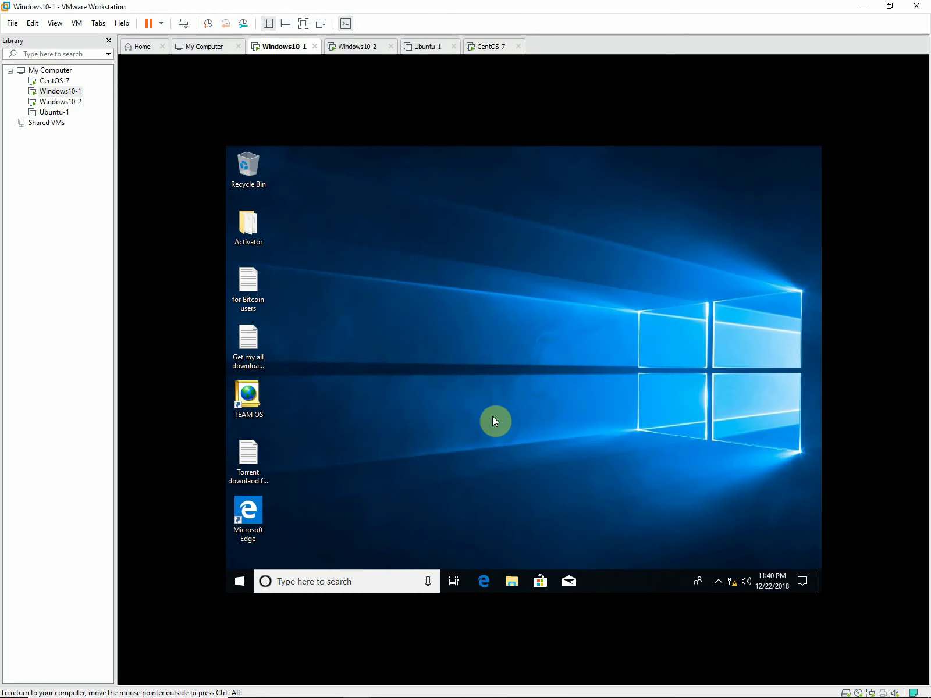
{"action": "key", "text": "ctrl+alt+Insert"}
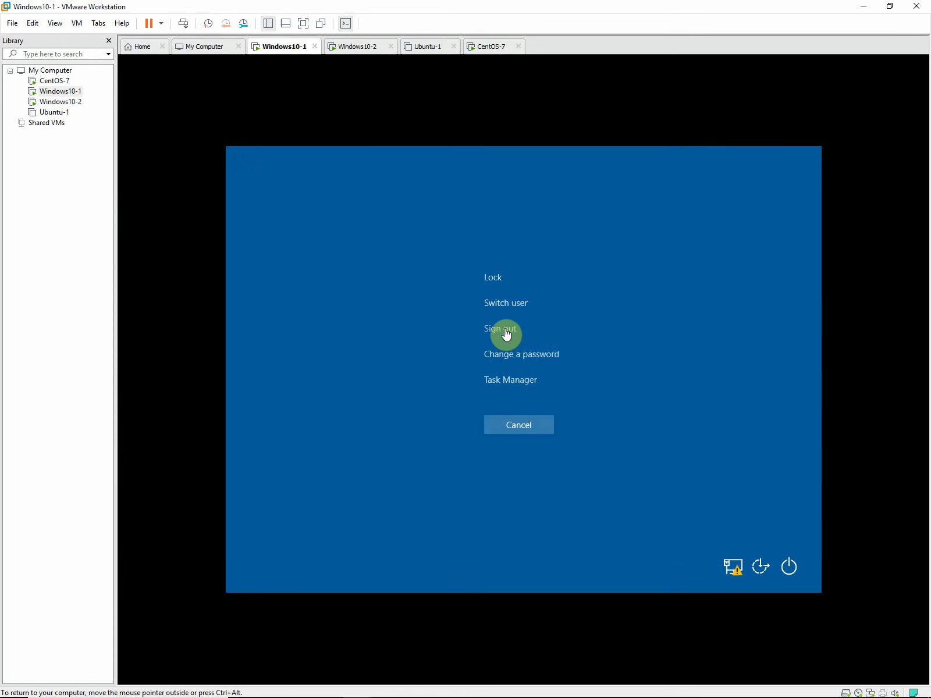
{"action": "left_click", "coordinate": [503, 329]}
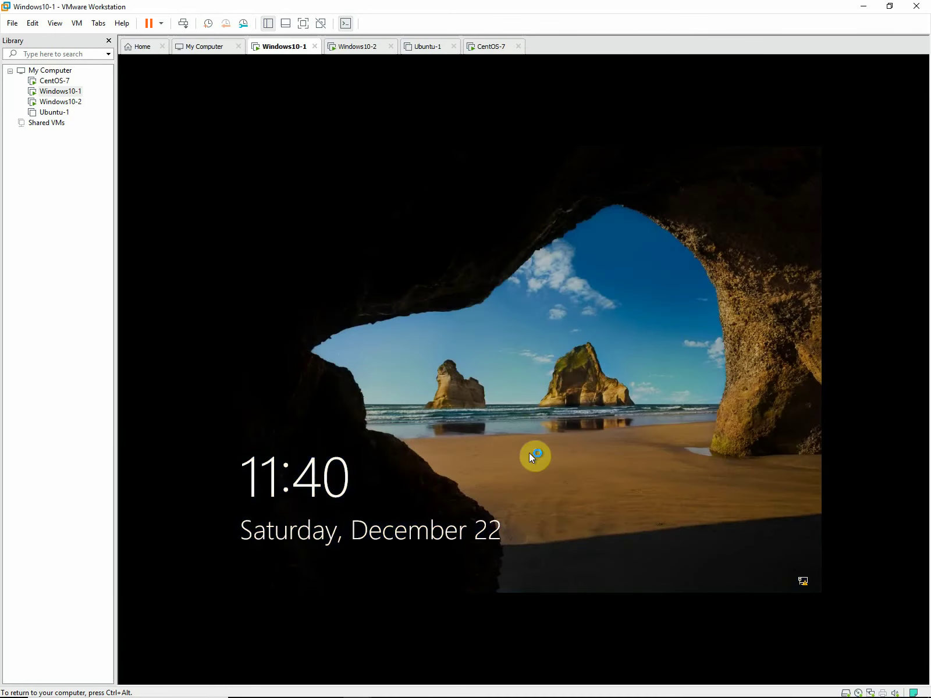
{"action": "left_click", "coordinate": [528, 452]}
{"action": "left_click", "coordinate": [527, 412]}
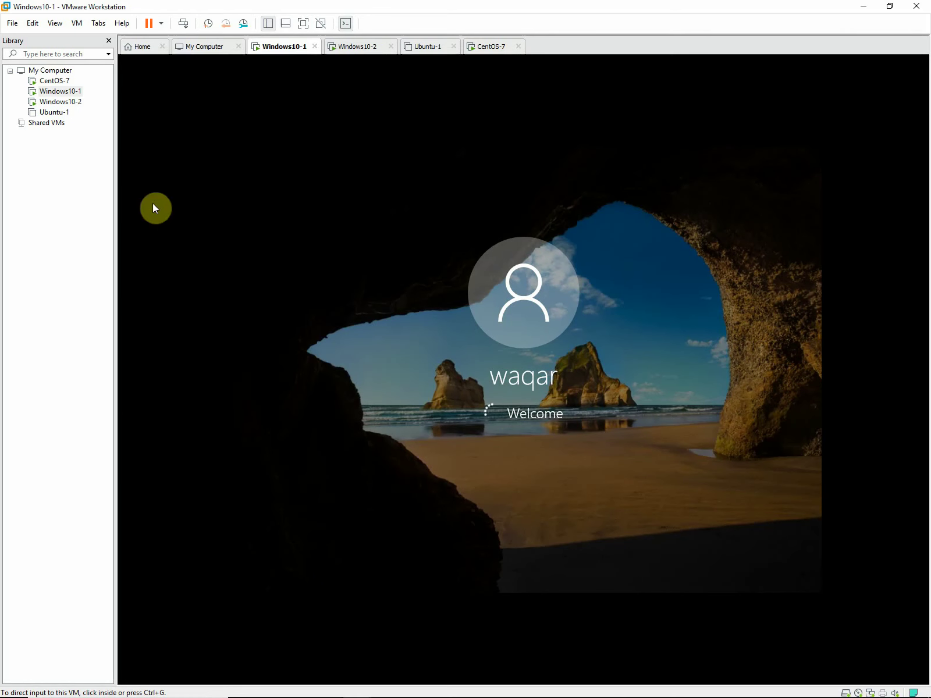
{"action": "left_click", "coordinate": [61, 102]}
{"action": "left_click", "coordinate": [531, 423]}
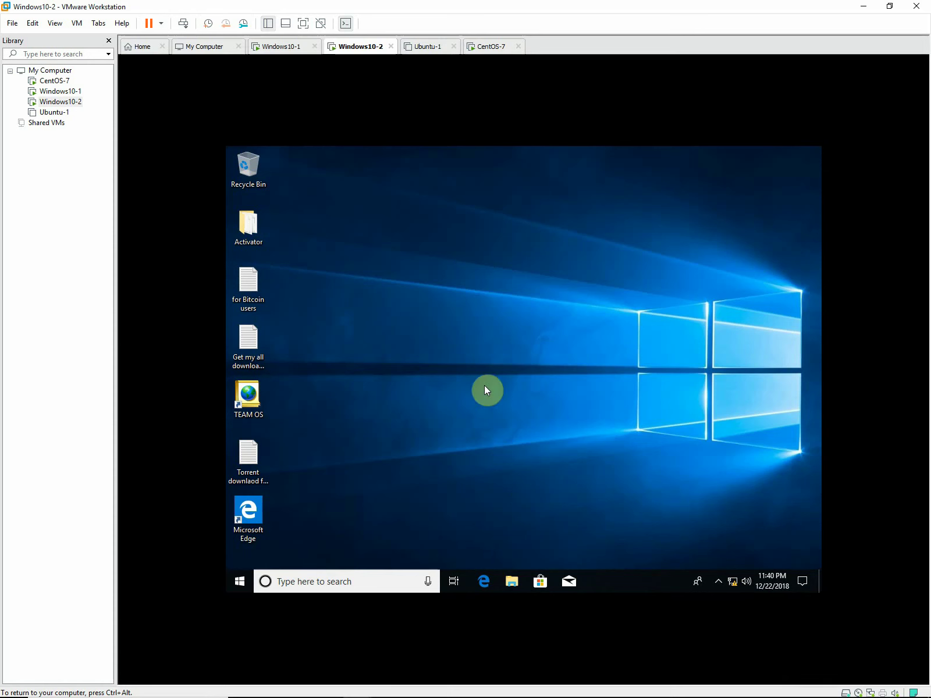
Run 'ping 192.0.0.1' from the Windows search box.
{"action": "left_click", "coordinate": [373, 581]}
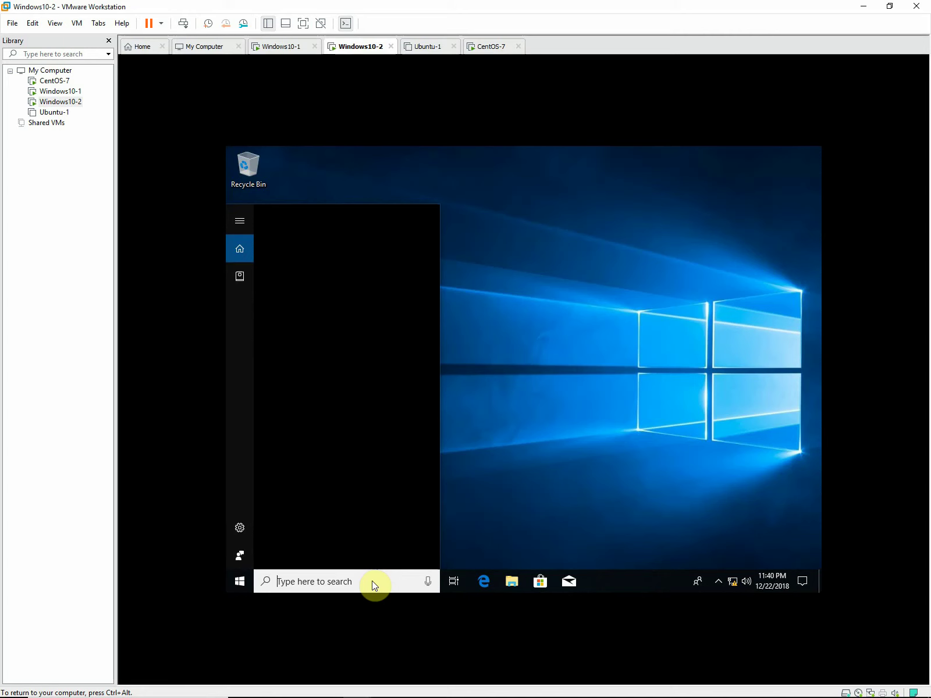
{"action": "type", "text": "ping "}
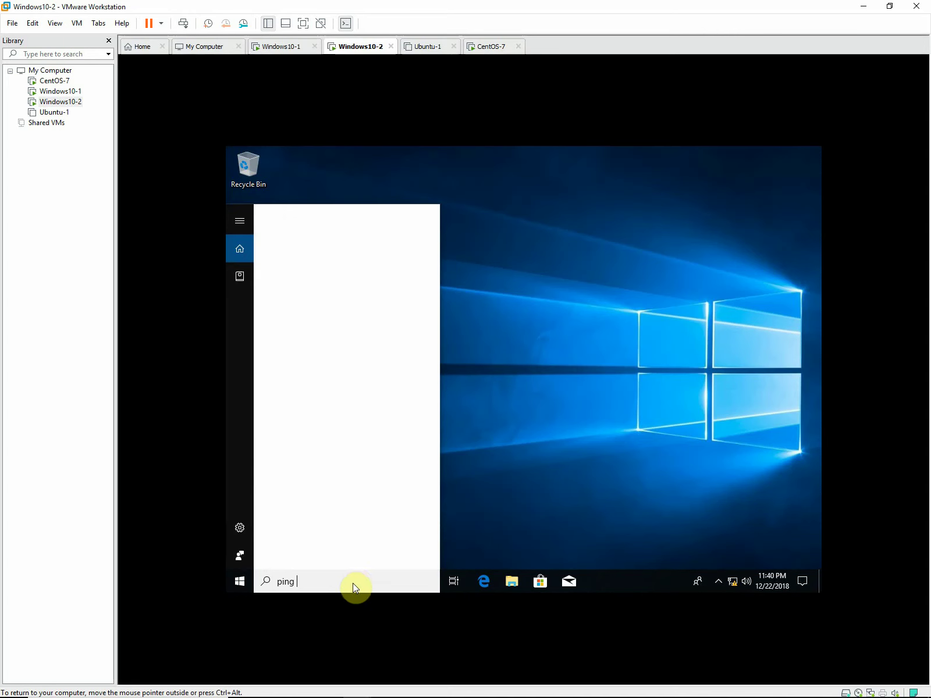
{"action": "type", "text": "192"}
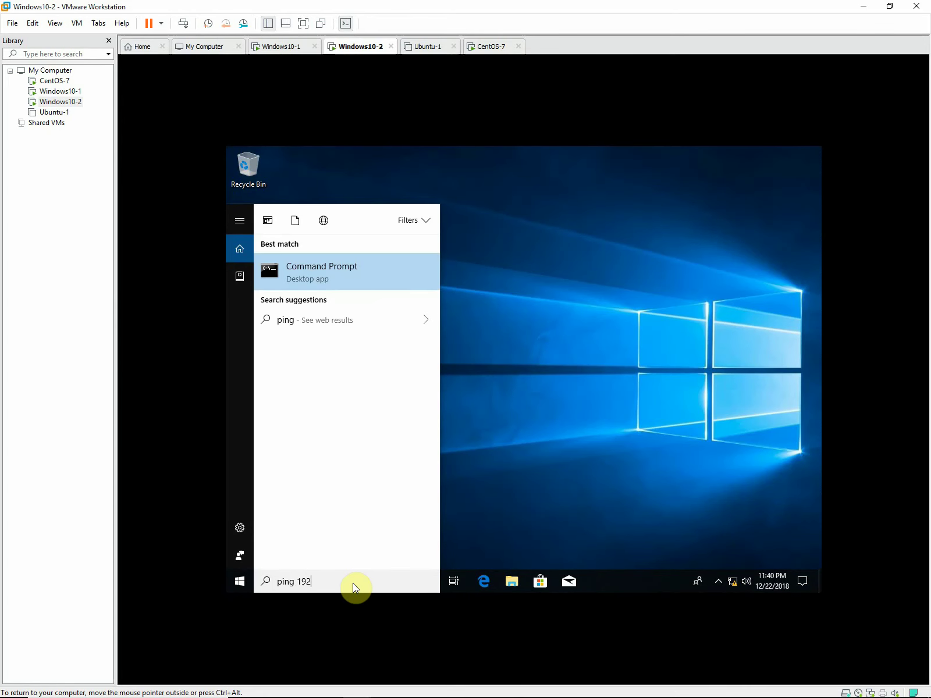
{"action": "type", "text": ".0.0."}
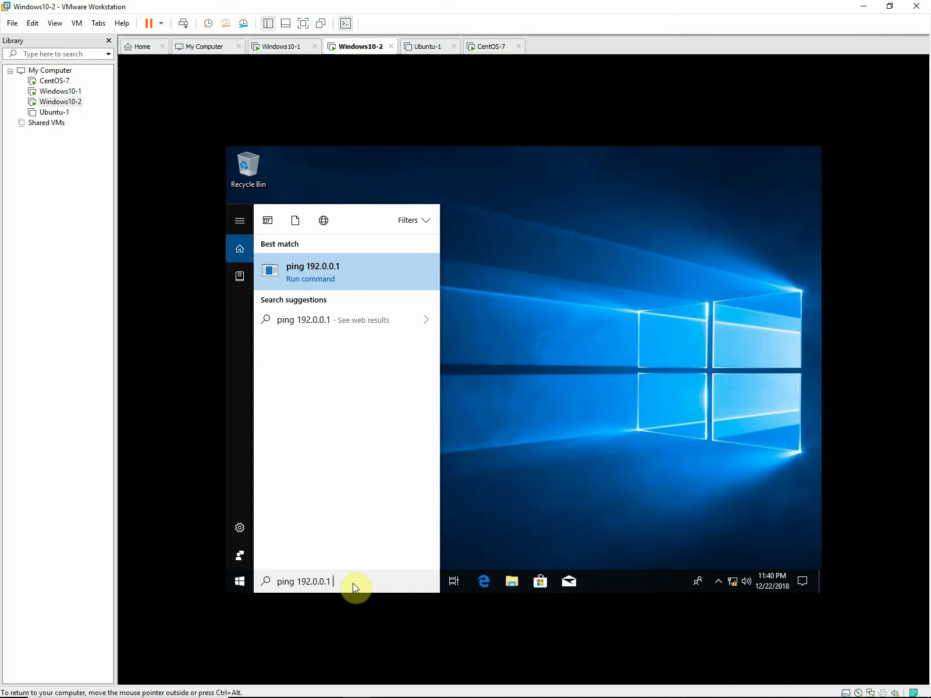
{"action": "key", "text": "Return"}
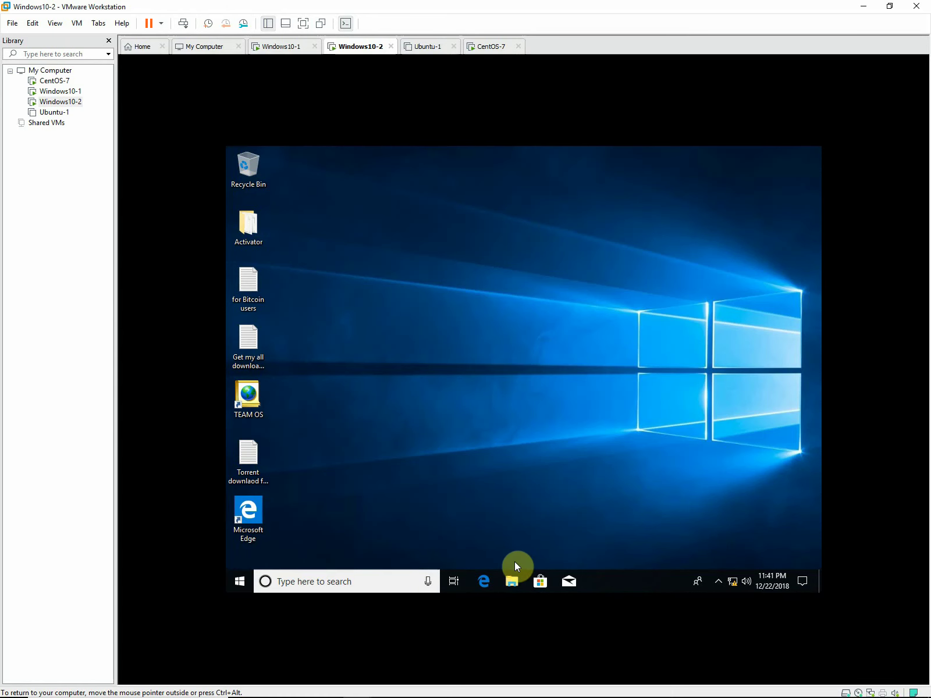
Open File Explorer, dismiss the network discovery error, and navigate to \\13.0.0.1.
{"action": "left_click", "coordinate": [512, 581]}
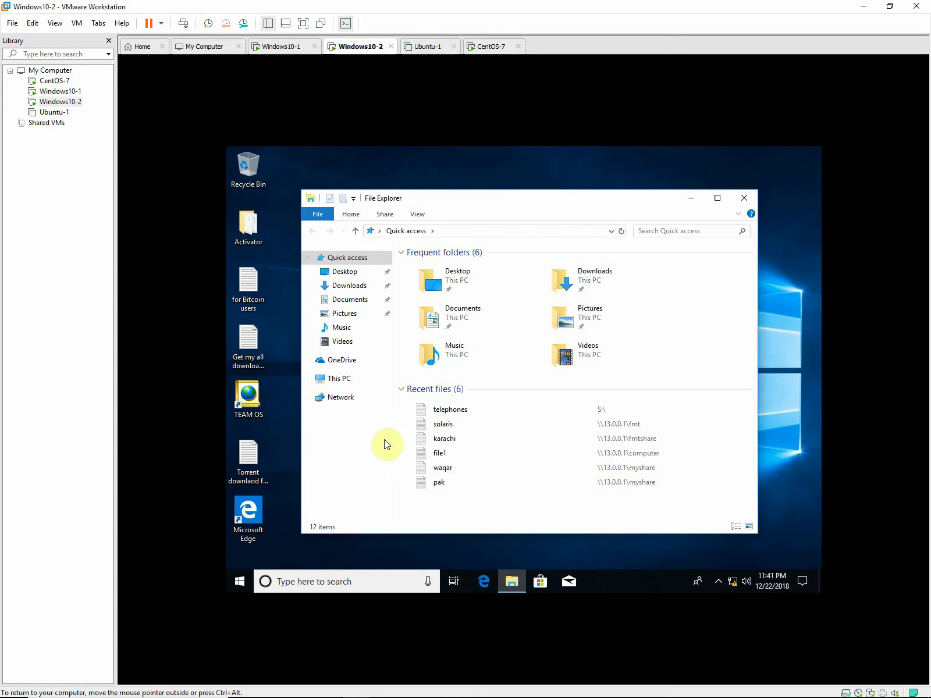
{"action": "left_click", "coordinate": [336, 398]}
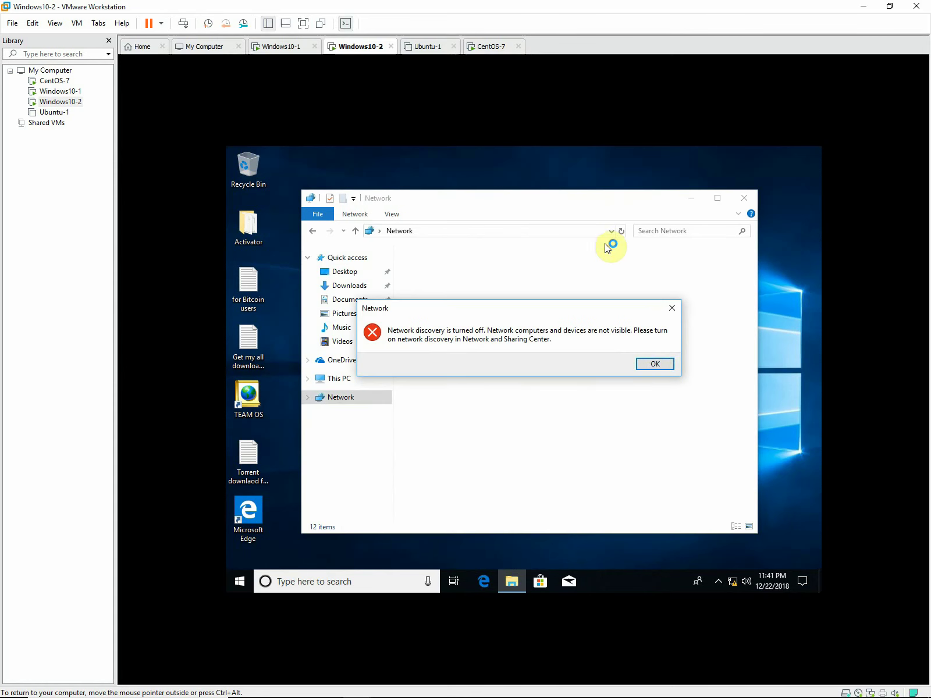
{"action": "left_click", "coordinate": [662, 365]}
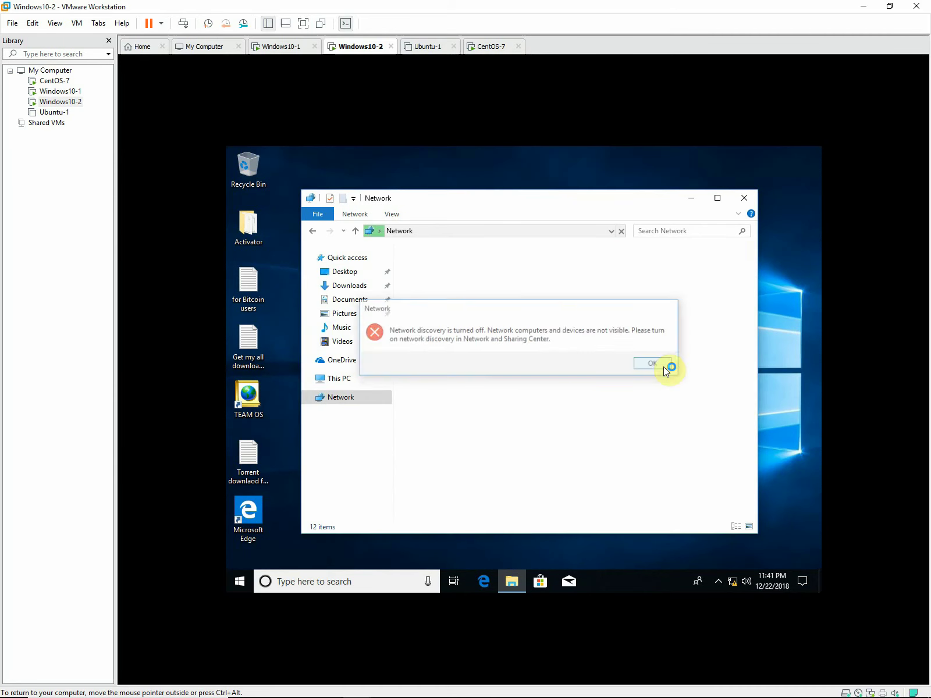
{"action": "left_click", "coordinate": [610, 232]}
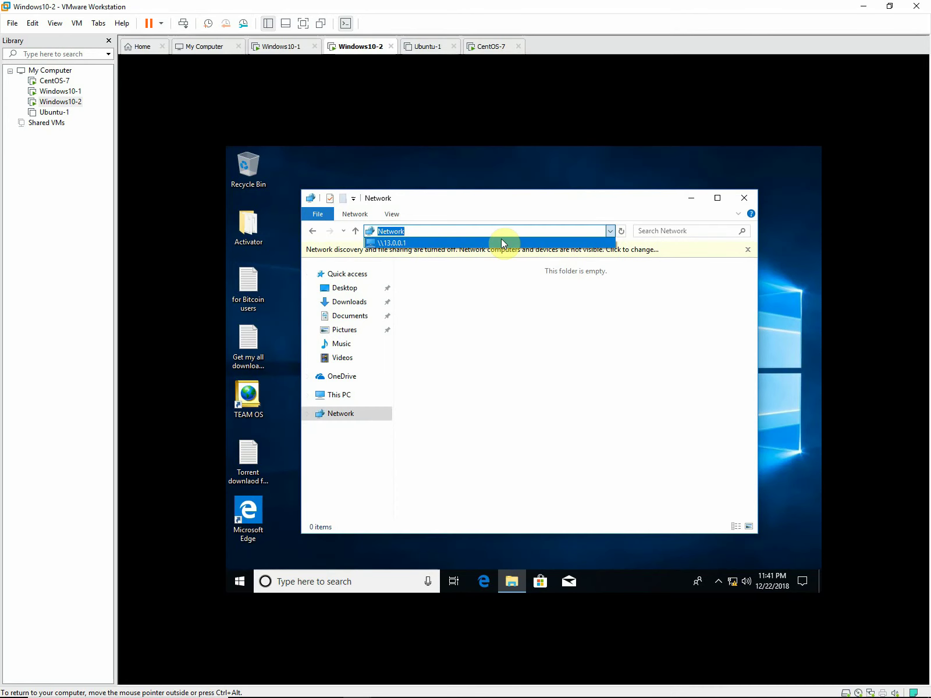
{"action": "left_click", "coordinate": [501, 239]}
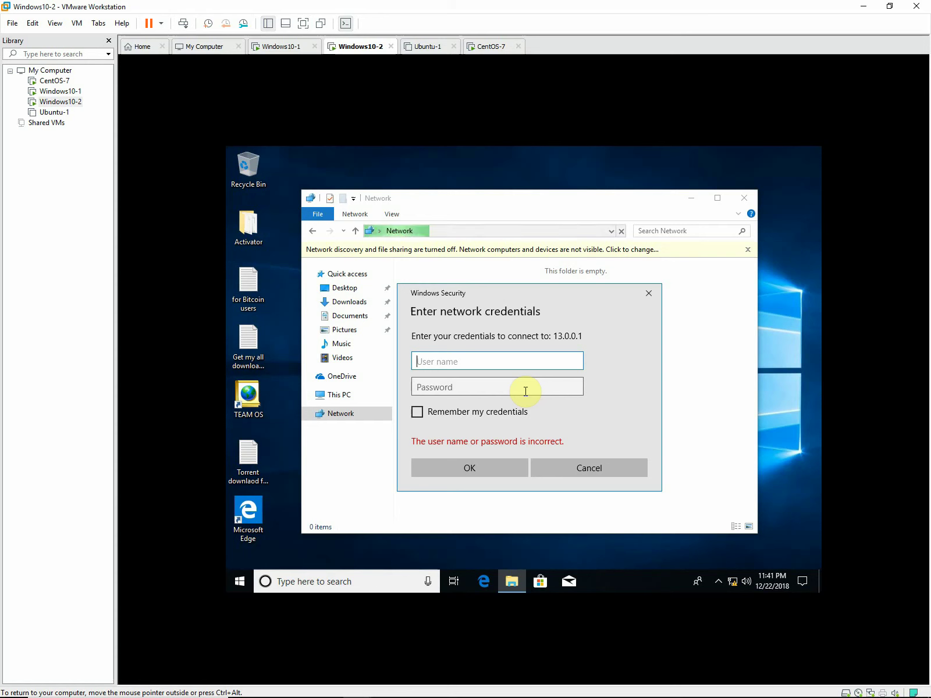
Enter the share user's name and password for 13.0.0.1 and submit them.
{"action": "type", "text": "a1"}
{"action": "left_click", "coordinate": [525, 391]}
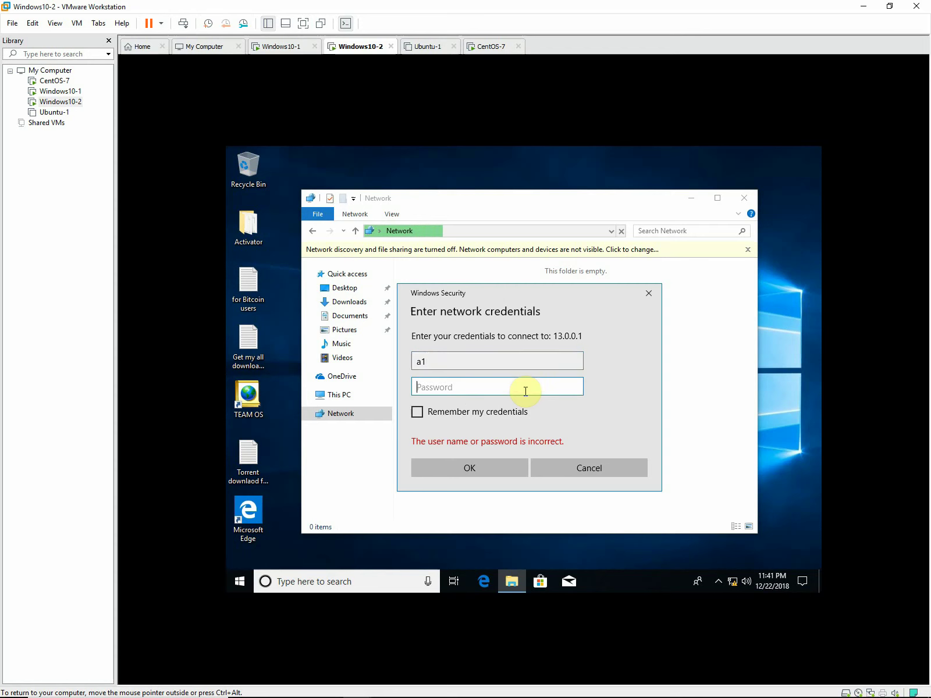
{"action": "type", "text": "1234"}
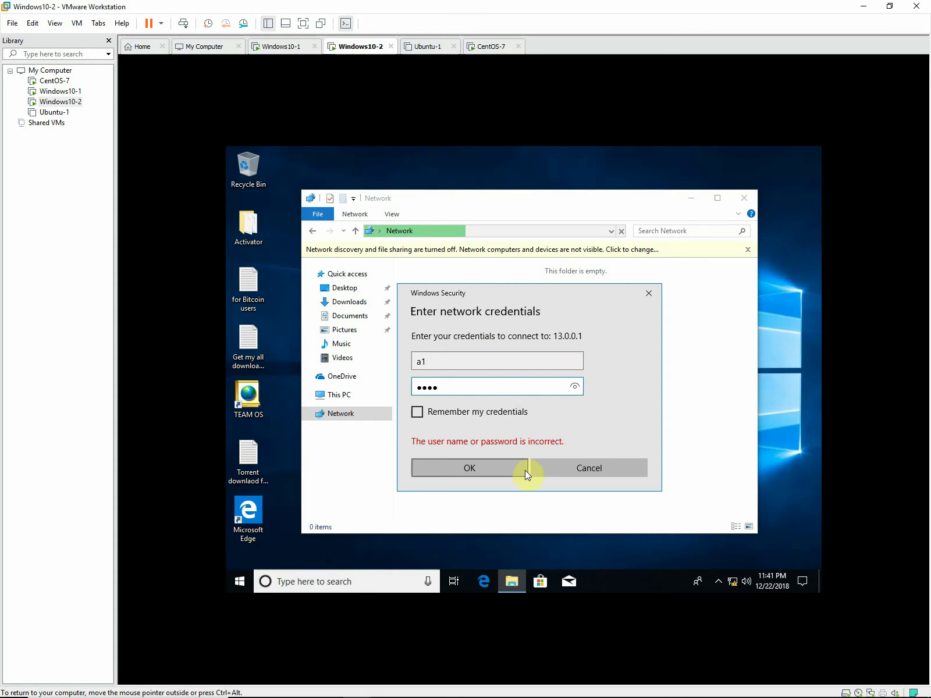
{"action": "left_click", "coordinate": [501, 470]}
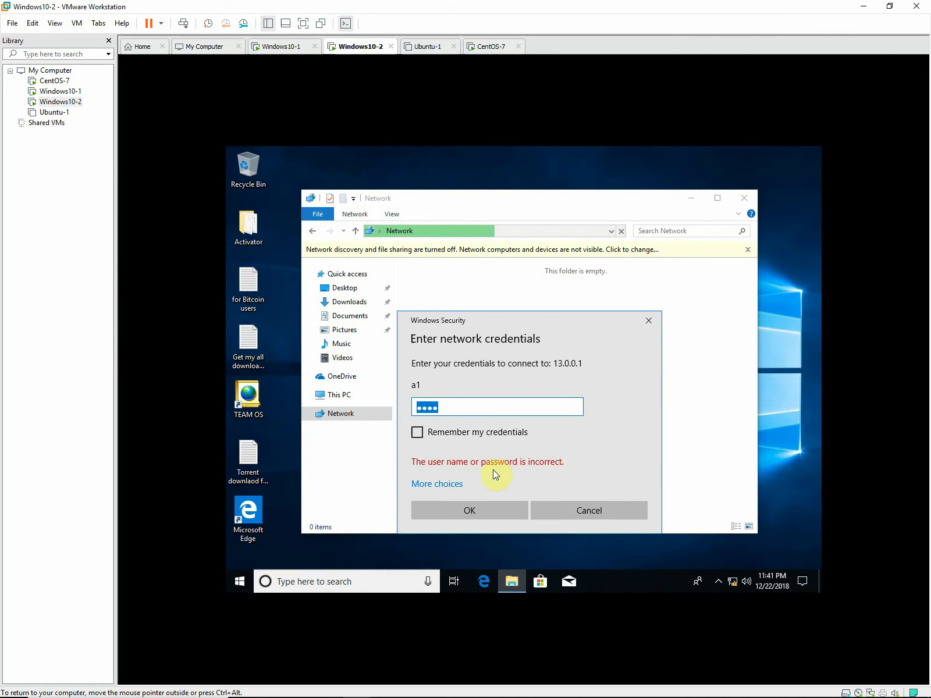
Reconnect to \\13.0.0.1 as another user and password, listing the accounts, drafting and d1 shares.
{"action": "left_click", "coordinate": [573, 506]}
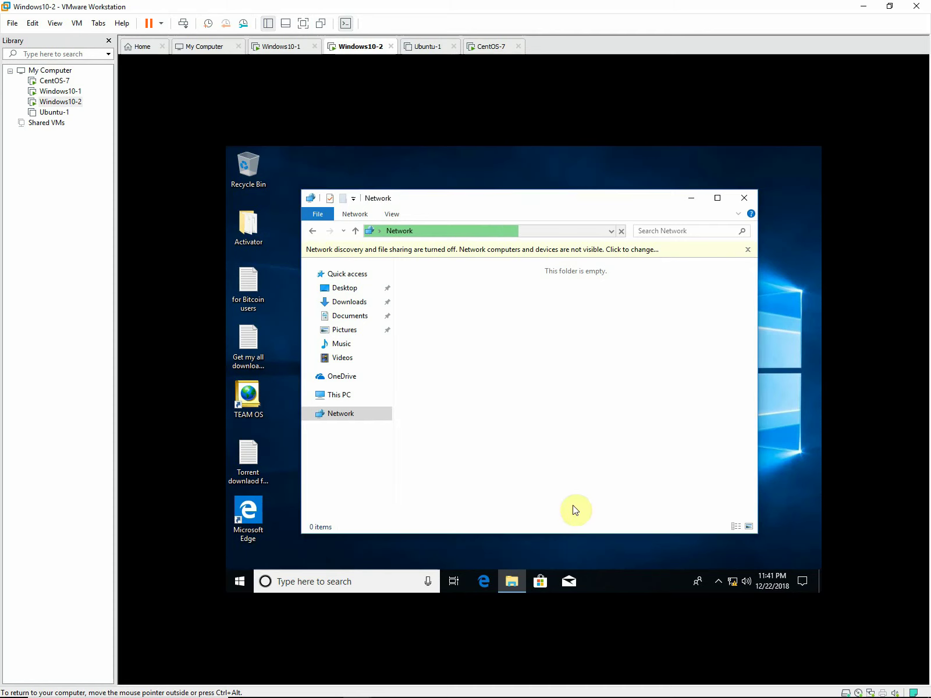
{"action": "left_click", "coordinate": [612, 231]}
{"action": "left_click", "coordinate": [506, 243]}
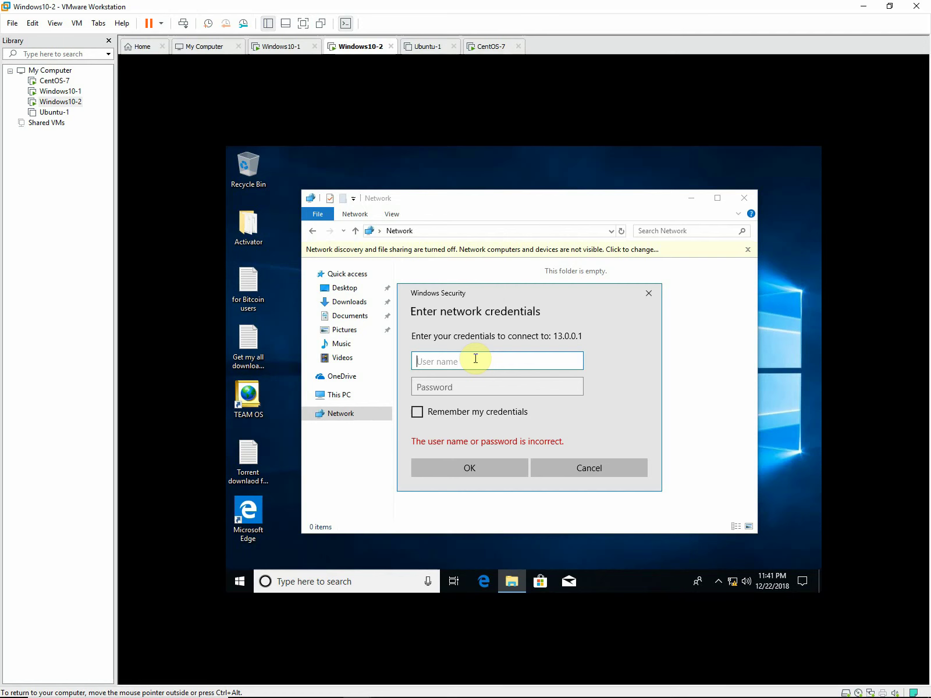
{"action": "type", "text": "d1"}
{"action": "key", "text": "Tab"}
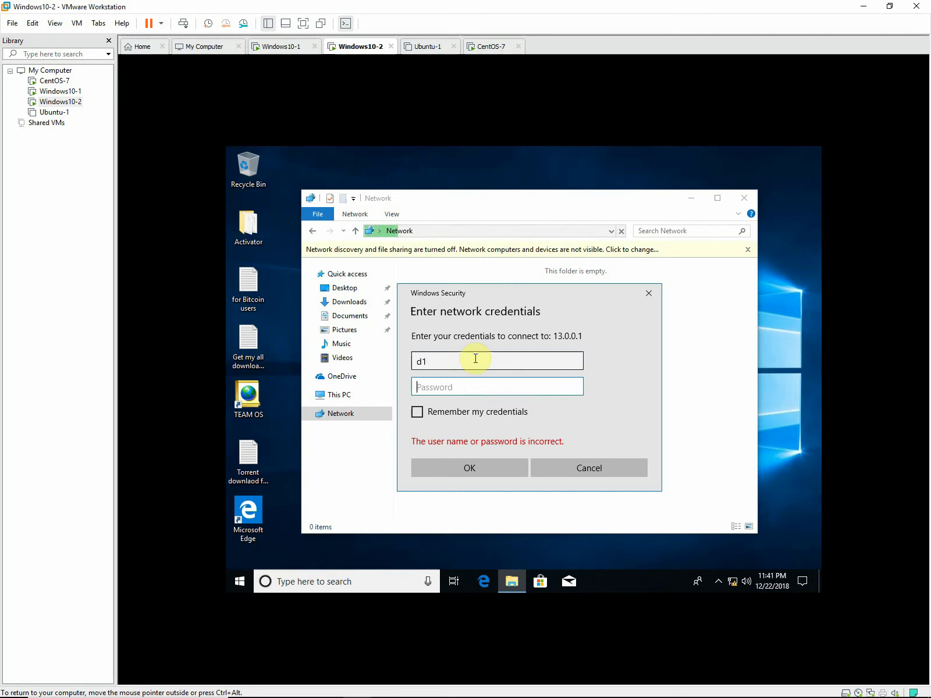
{"action": "type", "text": "****"}
{"action": "key", "text": "Return"}
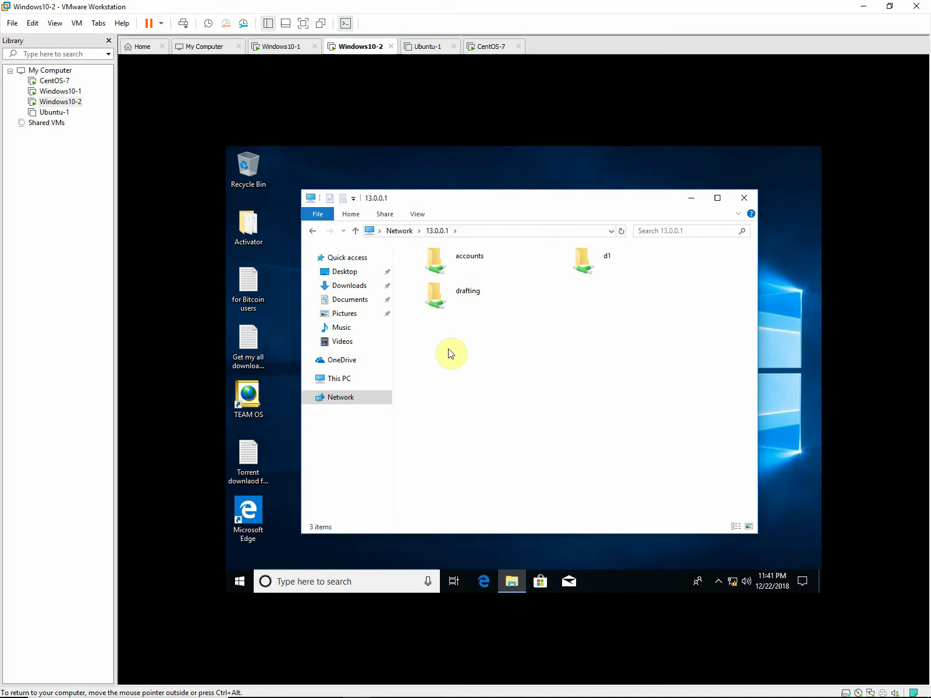
Run ipconfig to confirm IPv4 192.0.0.2 and gateway 192.0.0.1, then switch to CentOS-7.
{"action": "left_click", "coordinate": [355, 582]}
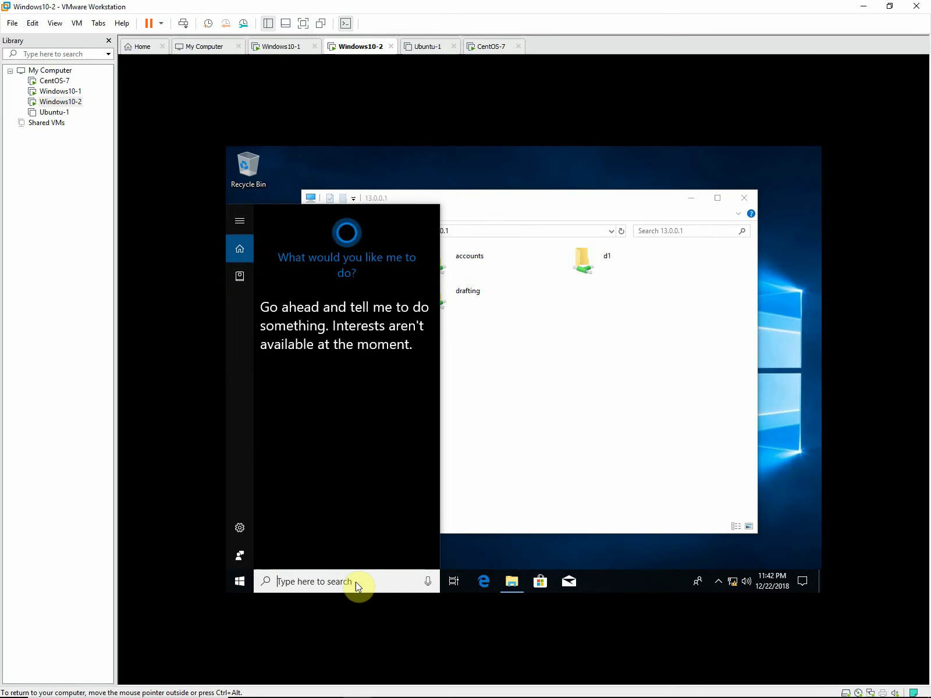
{"action": "type", "text": "cmd"}
{"action": "key", "text": "Return"}
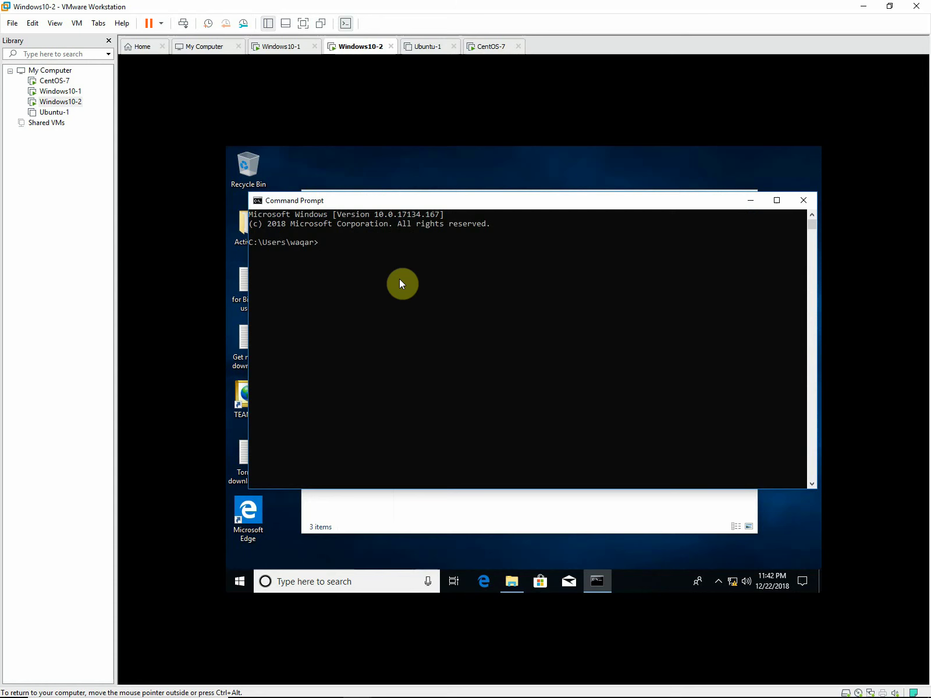
{"action": "type", "text": "ipconfig"}
{"action": "key", "text": "Return"}
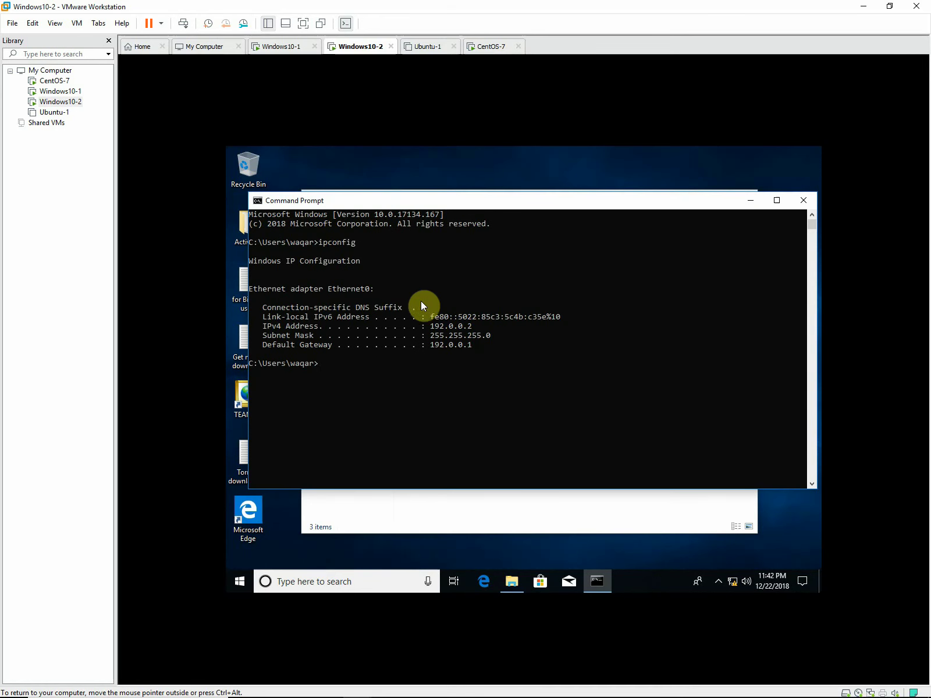
{"action": "left_click", "coordinate": [48, 80]}
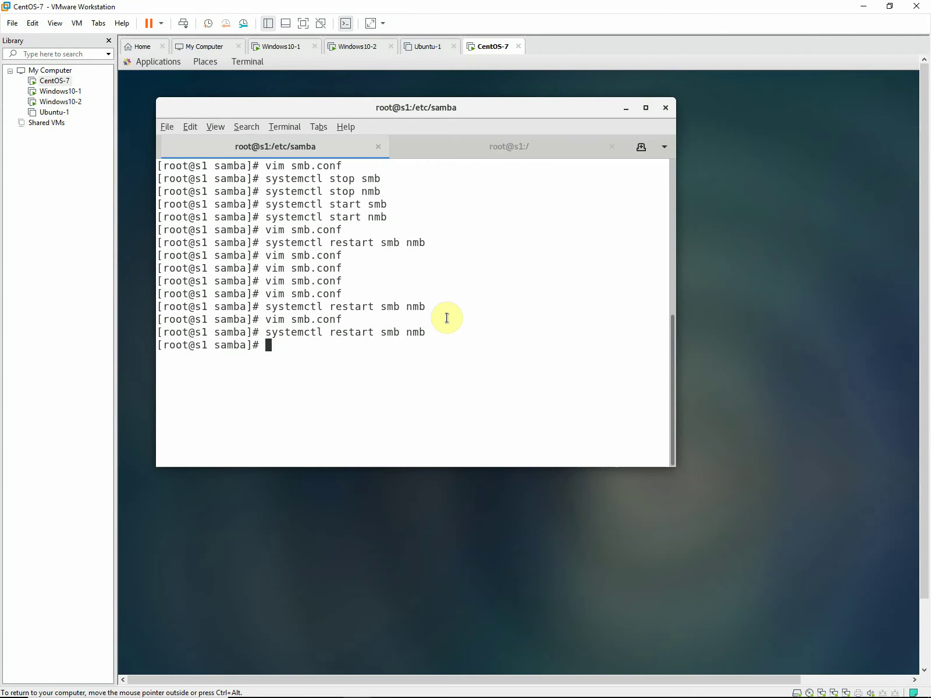
Rerun 'vim smb.conf' and move to the hosts allow = 127. 192.0.0. line.
{"action": "key", "text": "Up"}
{"action": "key", "text": "Up"}
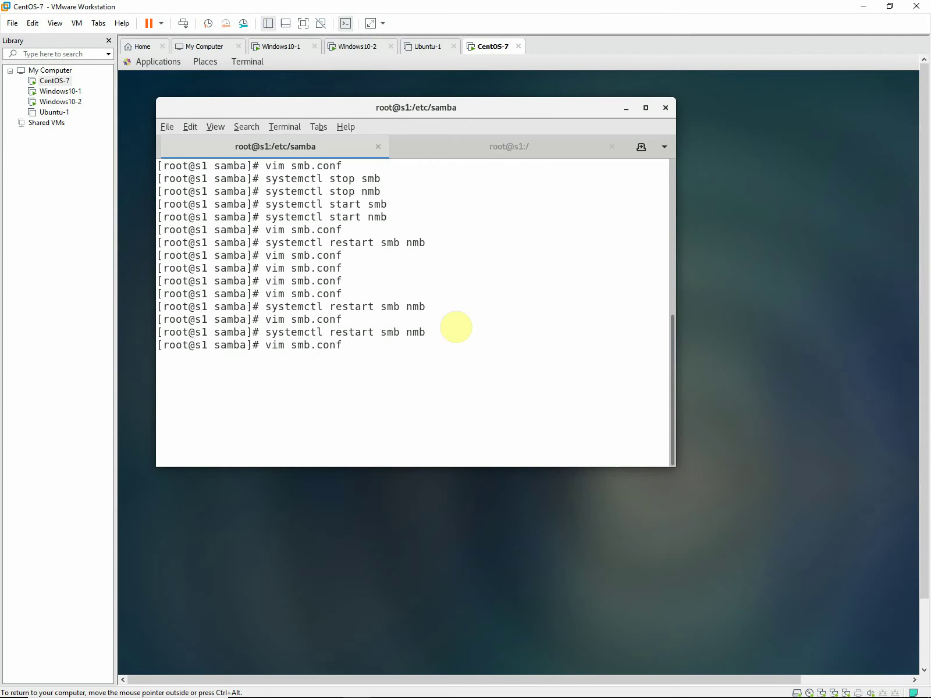
{"action": "key", "text": "Return"}
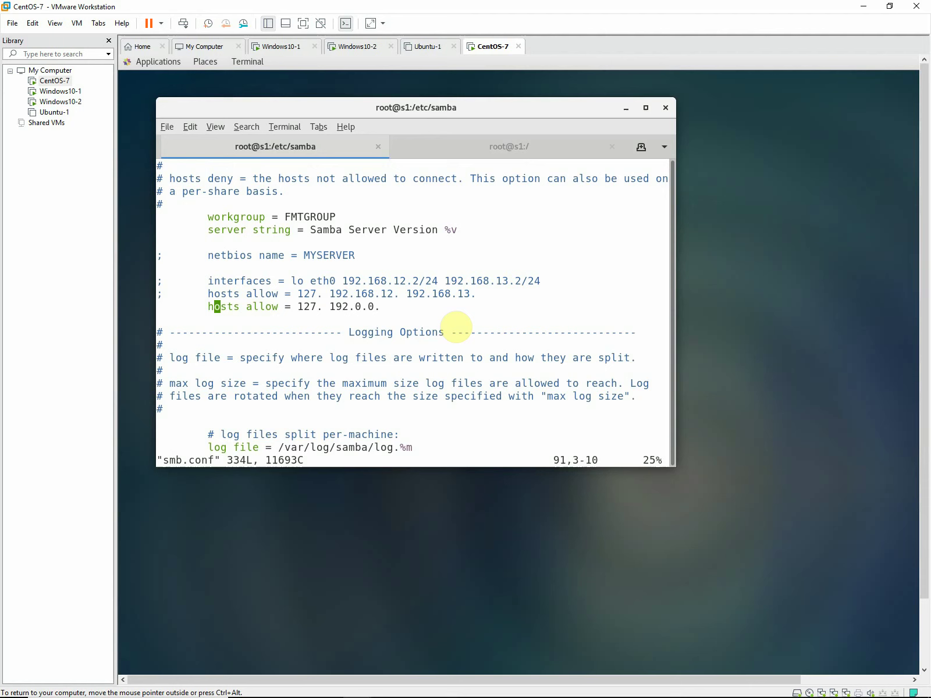
{"action": "key", "text": "Right"}
{"action": "key", "text": "Right"}
{"action": "key", "text": "Right"}
{"action": "key", "text": "Right"}
{"action": "key", "text": "Right"}
{"action": "key", "text": "Right"}
{"action": "key", "text": "Right"}
{"action": "key", "text": "Right"}
{"action": "key", "text": "Right"}
{"action": "key", "text": "Right"}
Switch to the Windows10-1 VM and open File Explorer.
{"action": "left_click", "coordinate": [52, 93]}
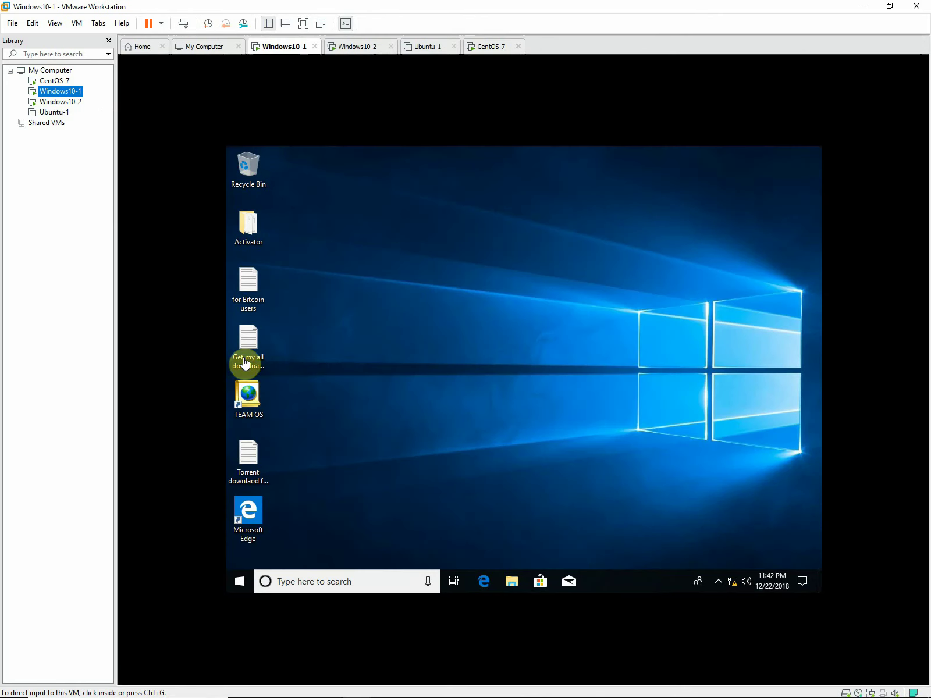
{"action": "left_click", "coordinate": [492, 464]}
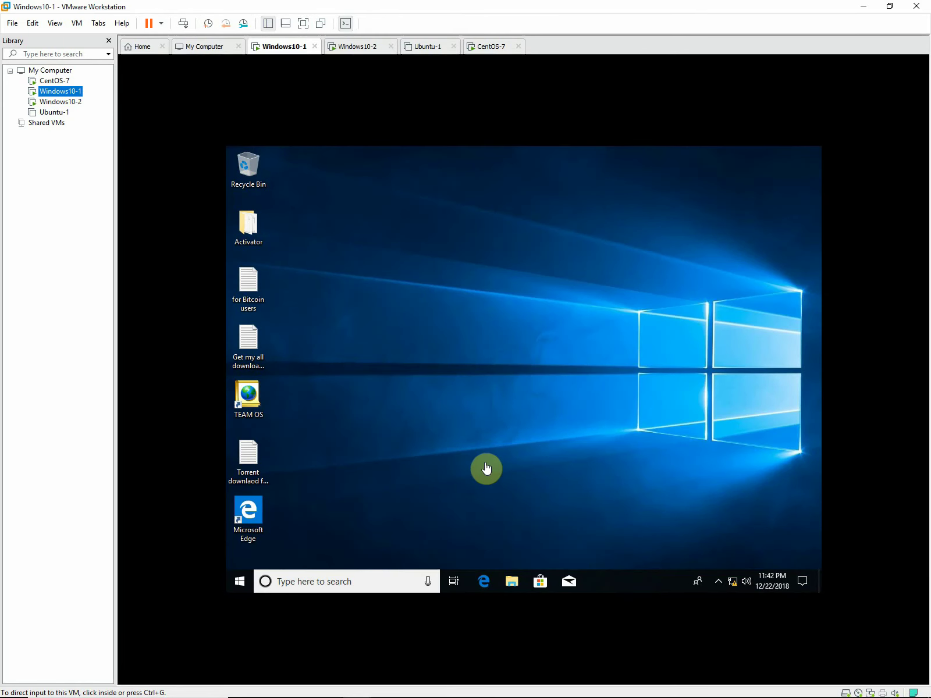
{"action": "left_click", "coordinate": [511, 580]}
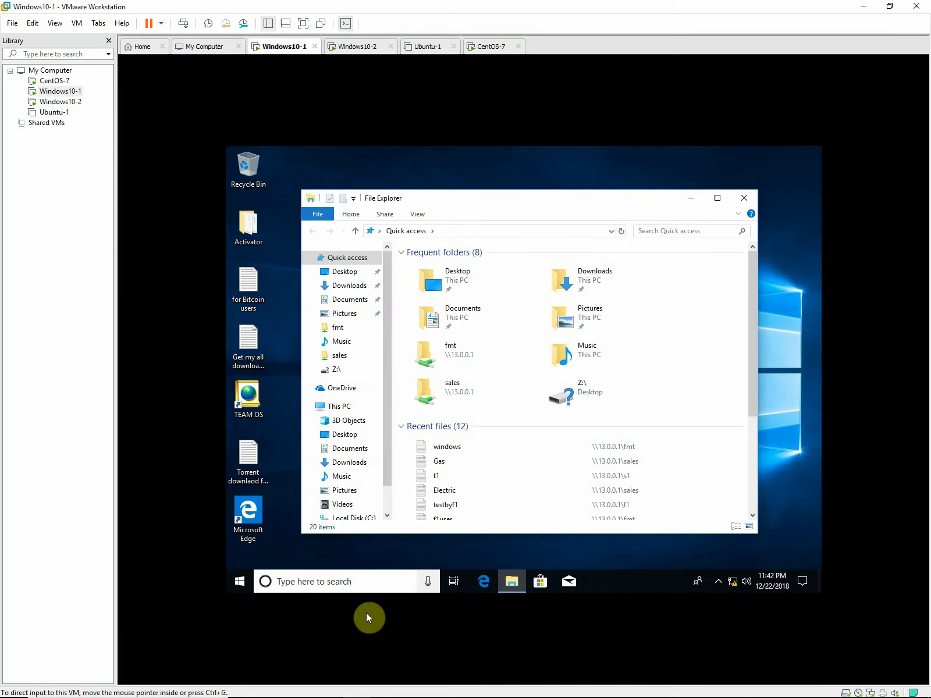
Run ipconfig in Command Prompt to confirm IPv4 13.0.0.2 and gateway 13.0.0.1, then close it.
{"action": "left_click", "coordinate": [369, 580]}
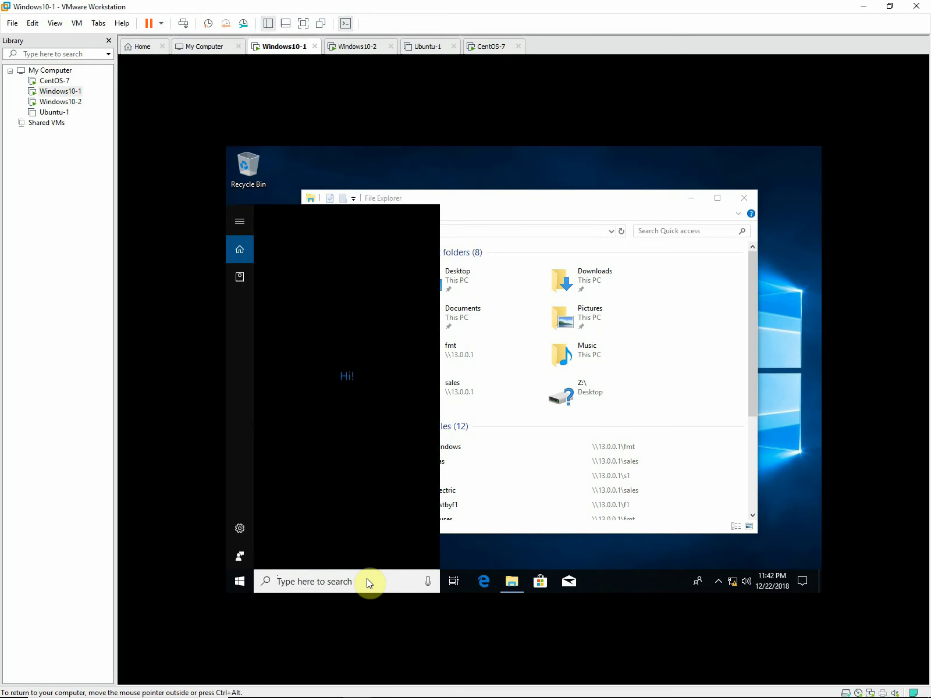
{"action": "type", "text": "cmd"}
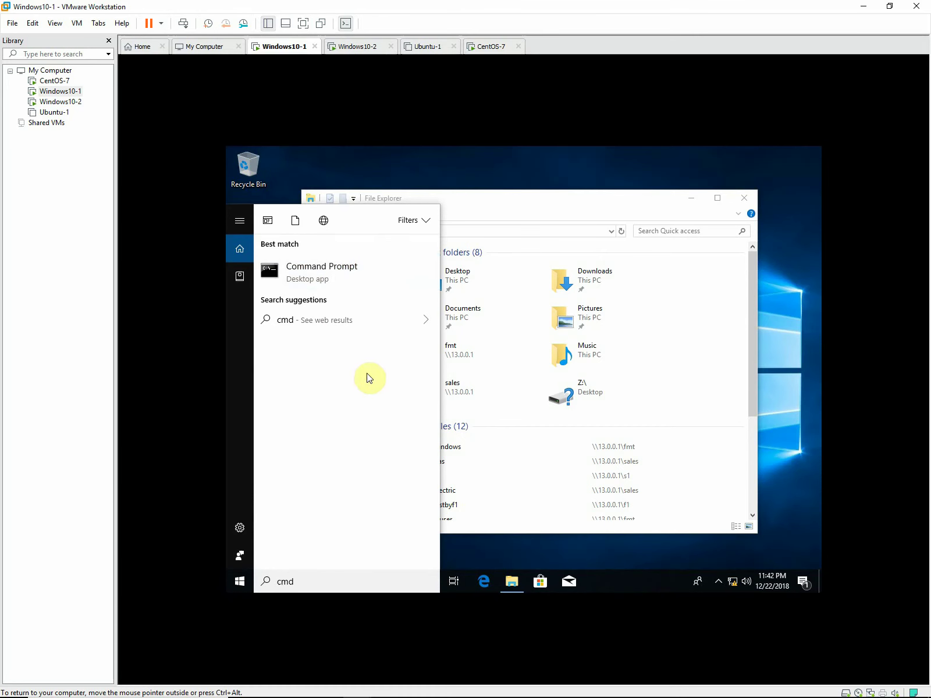
{"action": "key", "text": "Escape"}
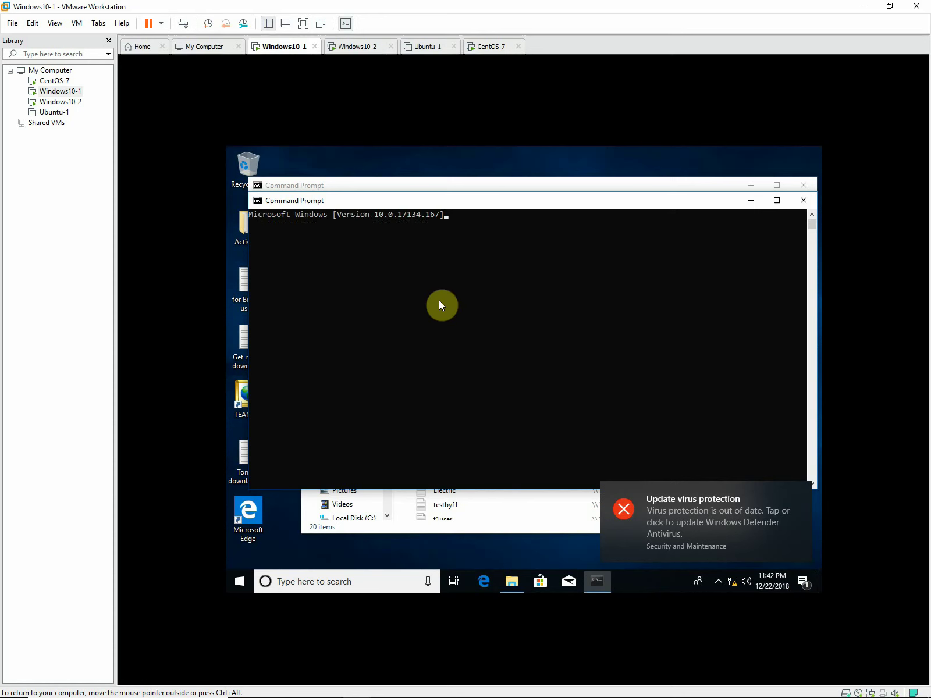
{"action": "type", "text": "p"}
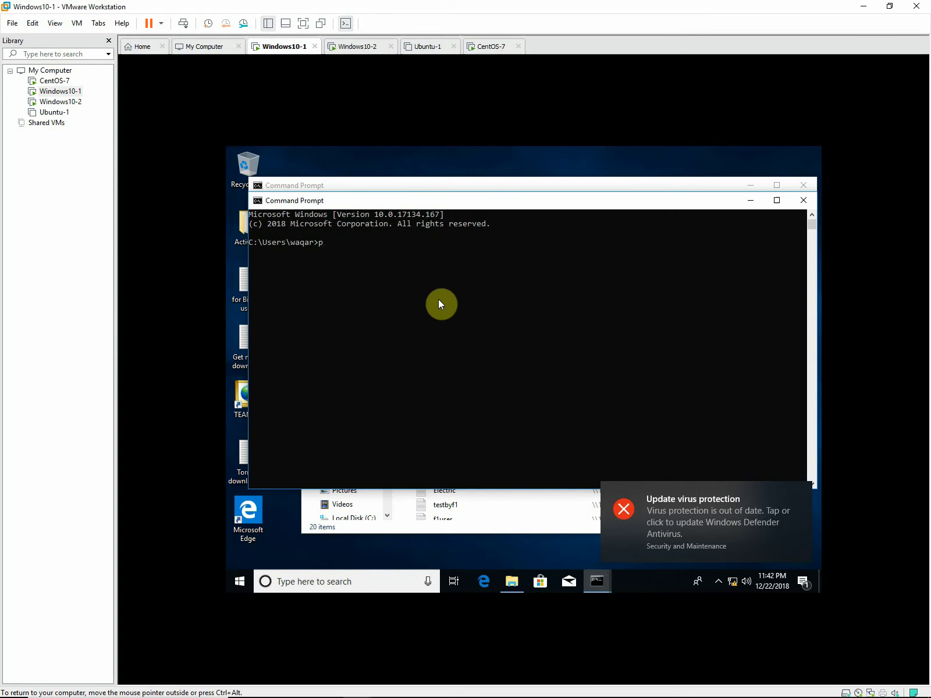
{"action": "type", "text": "ing"}
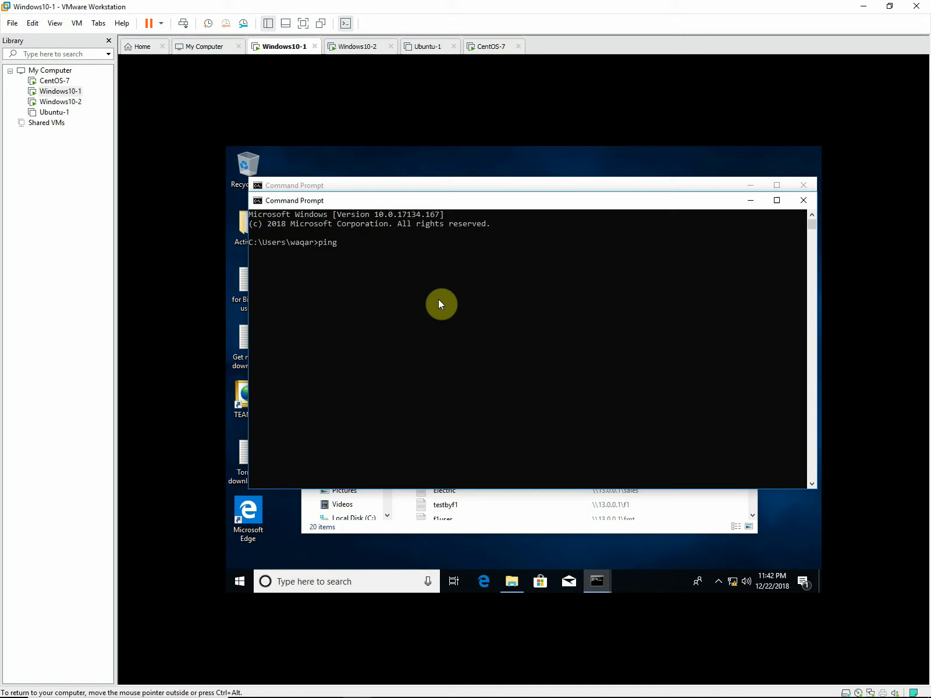
{"action": "key", "text": "BackSpace"}
{"action": "key", "text": "BackSpace"}
{"action": "key", "text": "BackSpace"}
{"action": "key", "text": "BackSpace"}
{"action": "type", "text": "ipconfig"}
{"action": "key", "text": "Return"}
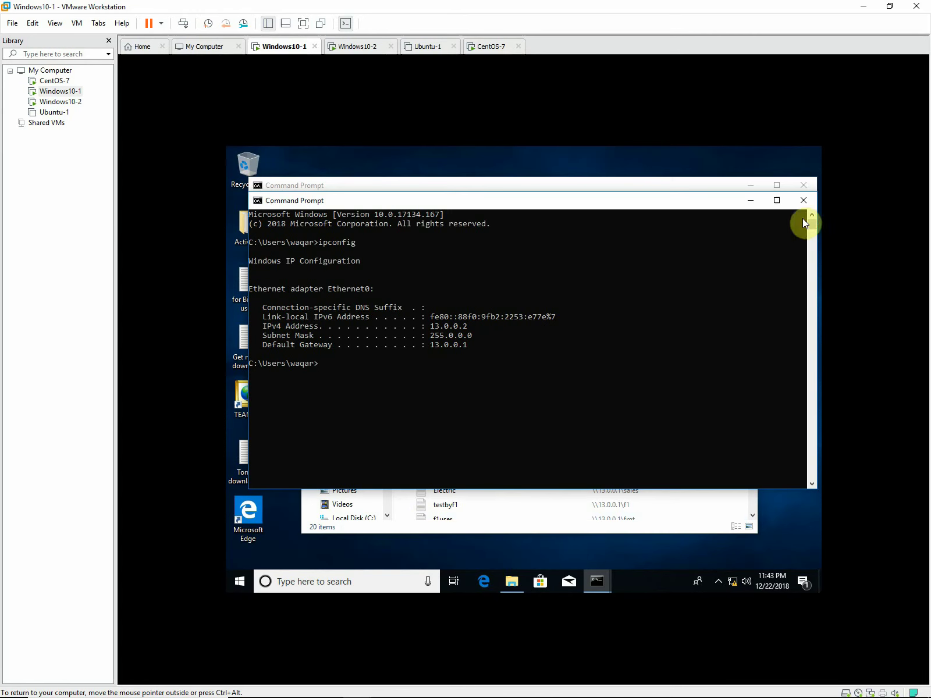
{"action": "left_click", "coordinate": [803, 200]}
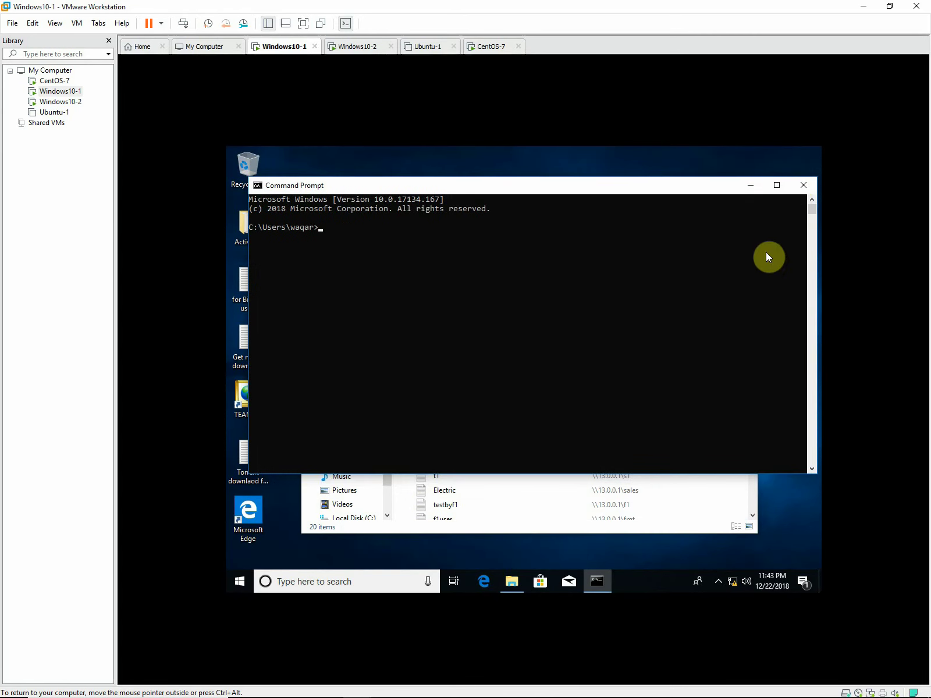
Try opening \\13.0.0.1\ from the Network view and dismiss the 'Windows cannot access' error.
{"action": "left_click", "coordinate": [804, 184]}
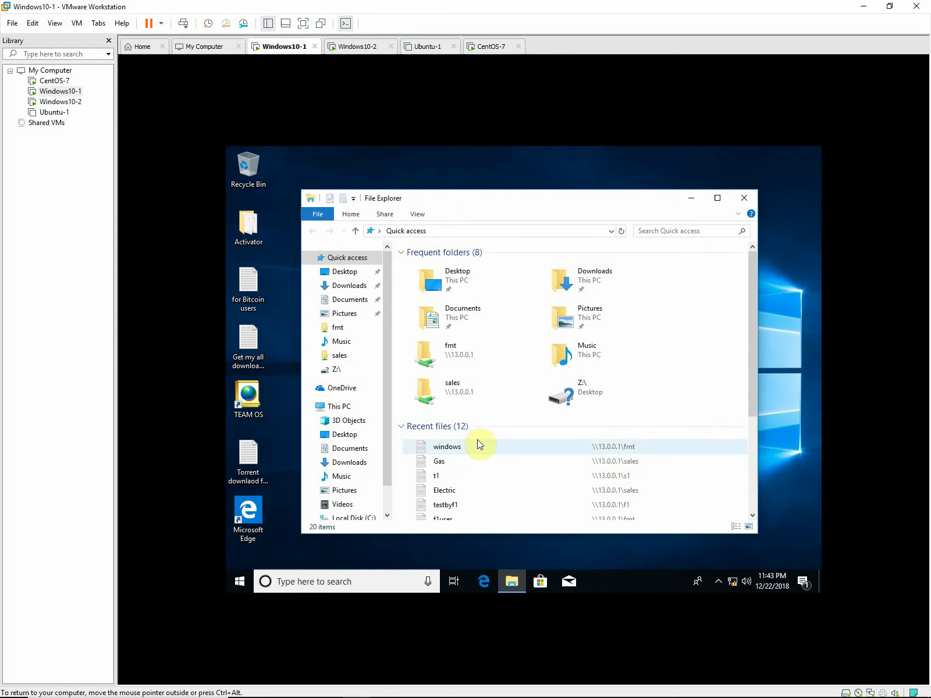
{"action": "scroll", "coordinate": [478, 439], "scroll_direction": "down", "scroll_amount": 3}
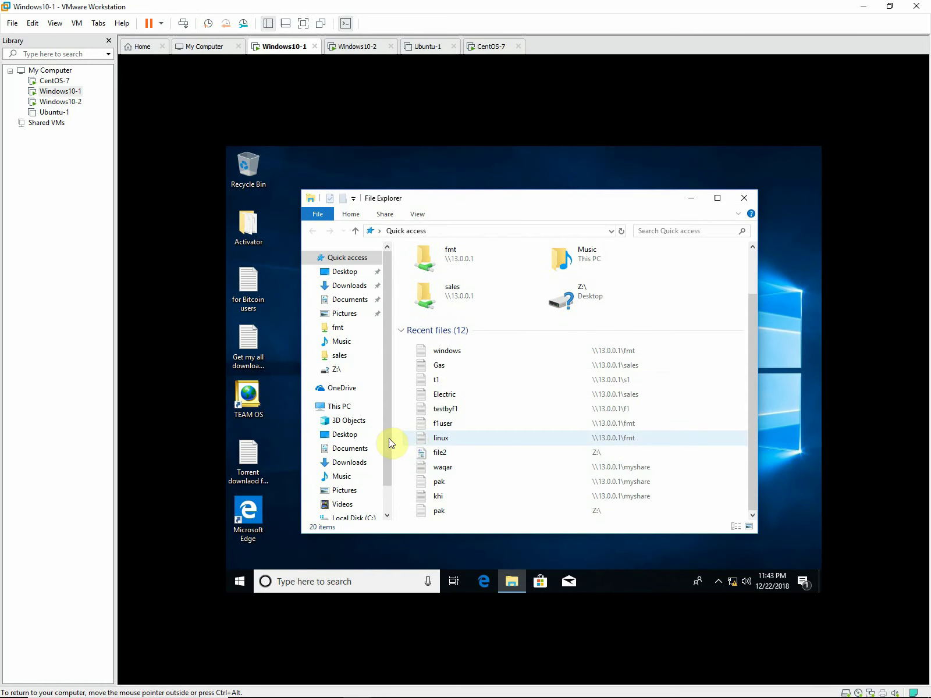
{"action": "scroll", "coordinate": [388, 437], "scroll_direction": "down", "scroll_amount": 1}
{"action": "left_click", "coordinate": [341, 499]}
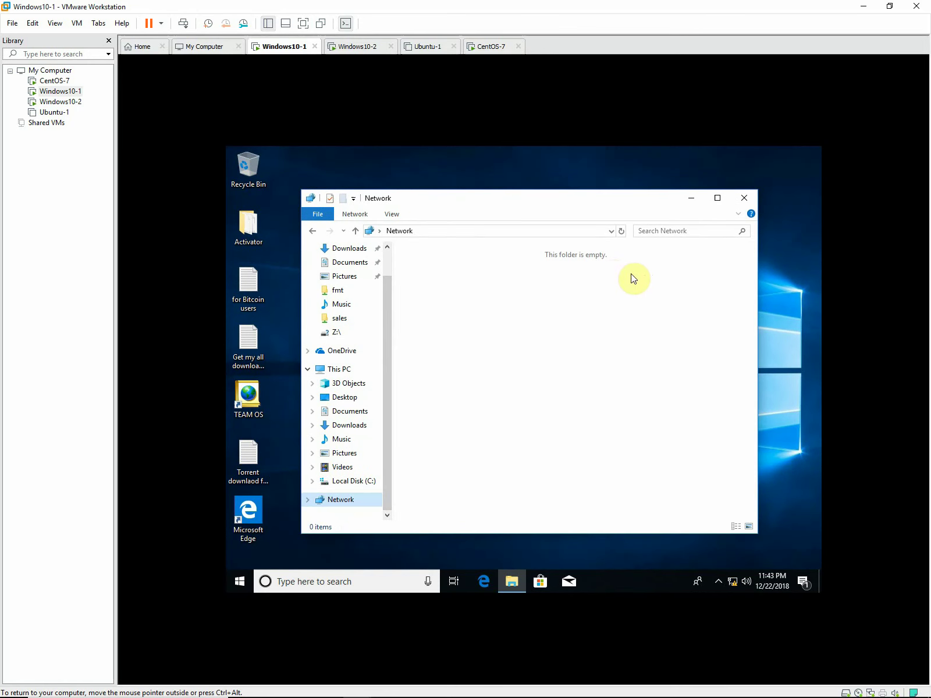
{"action": "left_click", "coordinate": [611, 231]}
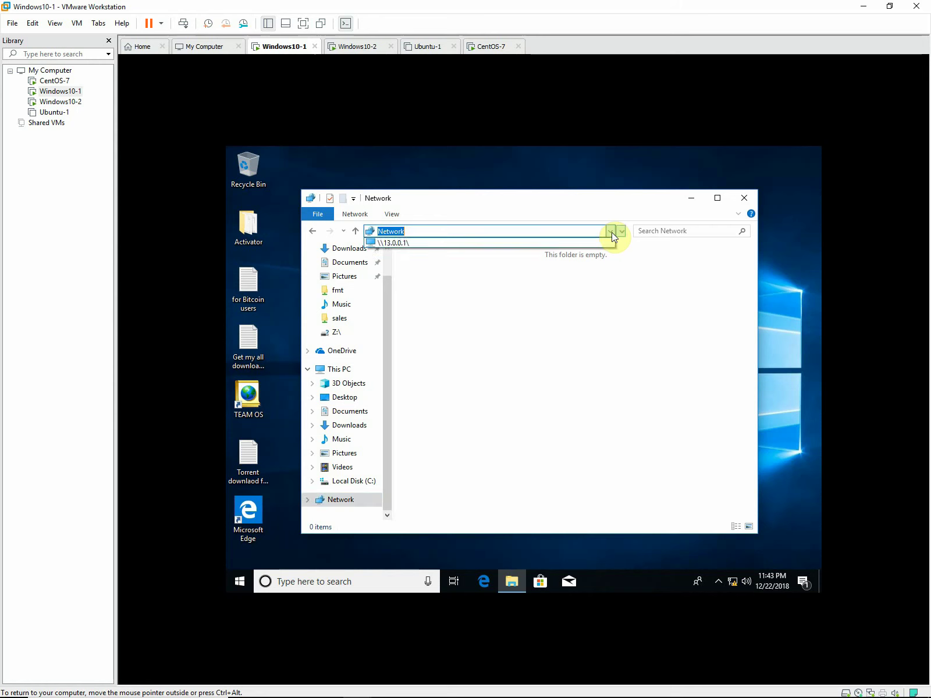
{"action": "left_click", "coordinate": [522, 241]}
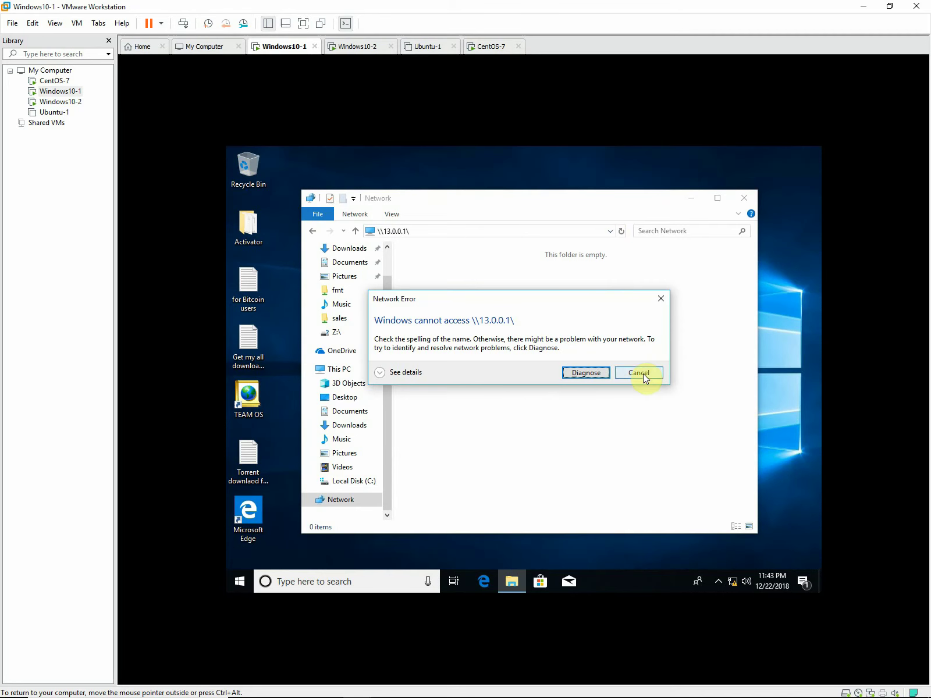
{"action": "left_click", "coordinate": [642, 373]}
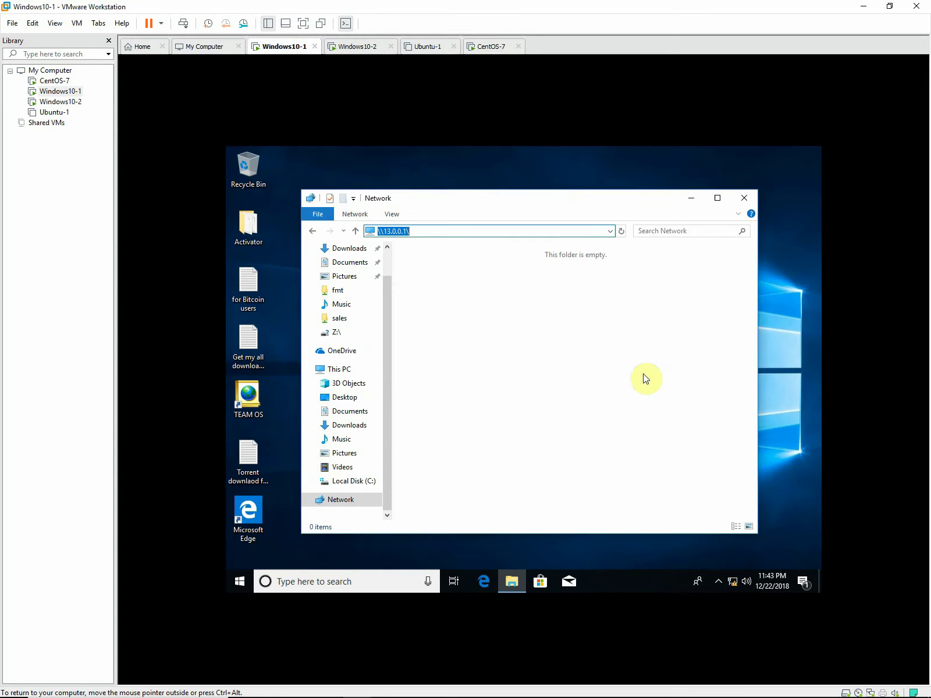
On CentOS-7, append 13.0.0. to smb.conf's hosts allow line and save with :wq.
{"action": "left_click", "coordinate": [49, 82]}
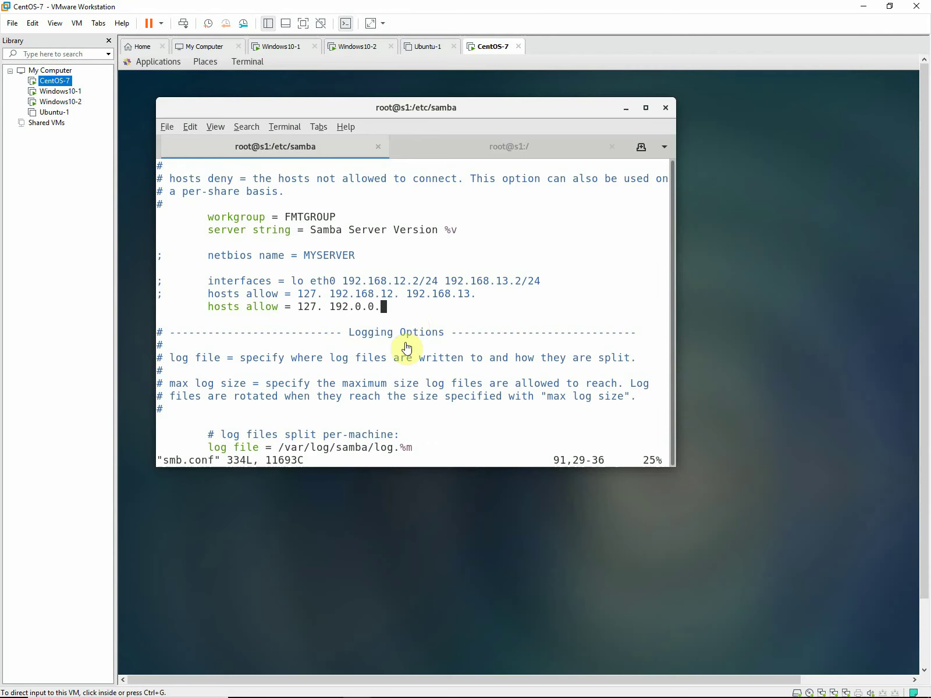
{"action": "key", "text": "Down"}
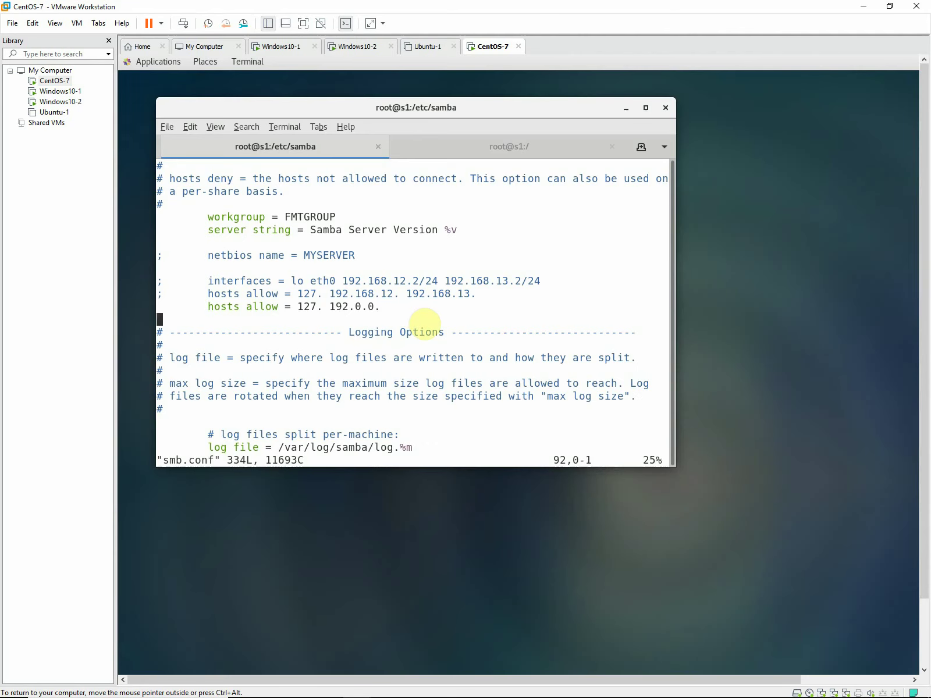
{"action": "key", "text": "i"}
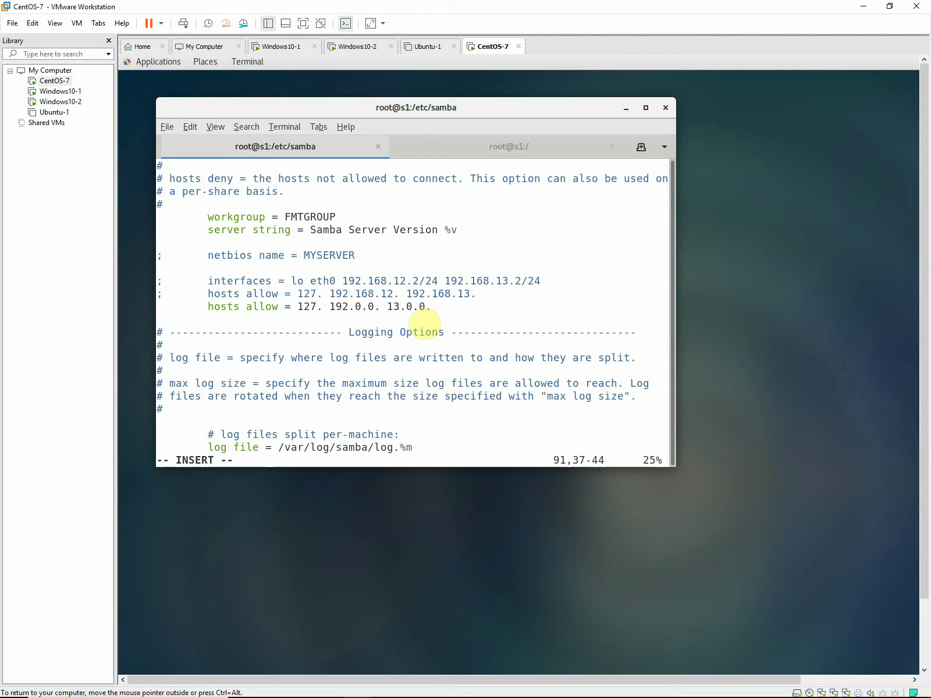
{"action": "key", "text": "Escape"}
{"action": "type", "text": "wq"}
{"action": "key", "text": "Return"}
Rerun systemctl restart smb nmb, then return to Windows10-1.
{"action": "key", "text": "Up"}
{"action": "key", "text": "Up"}
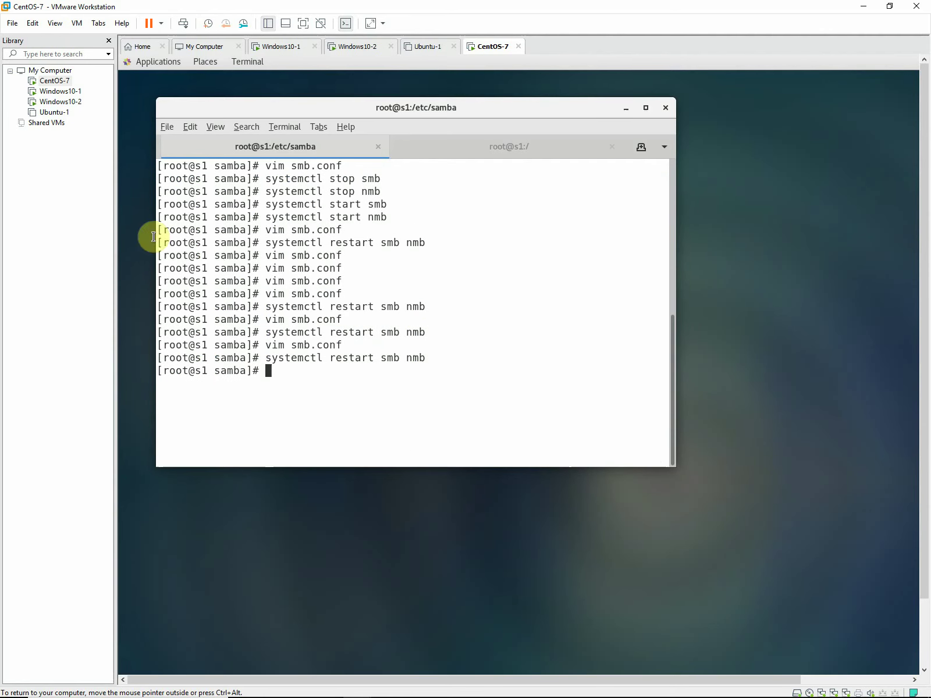
{"action": "left_click", "coordinate": [65, 92]}
{"action": "left_click", "coordinate": [521, 309]}
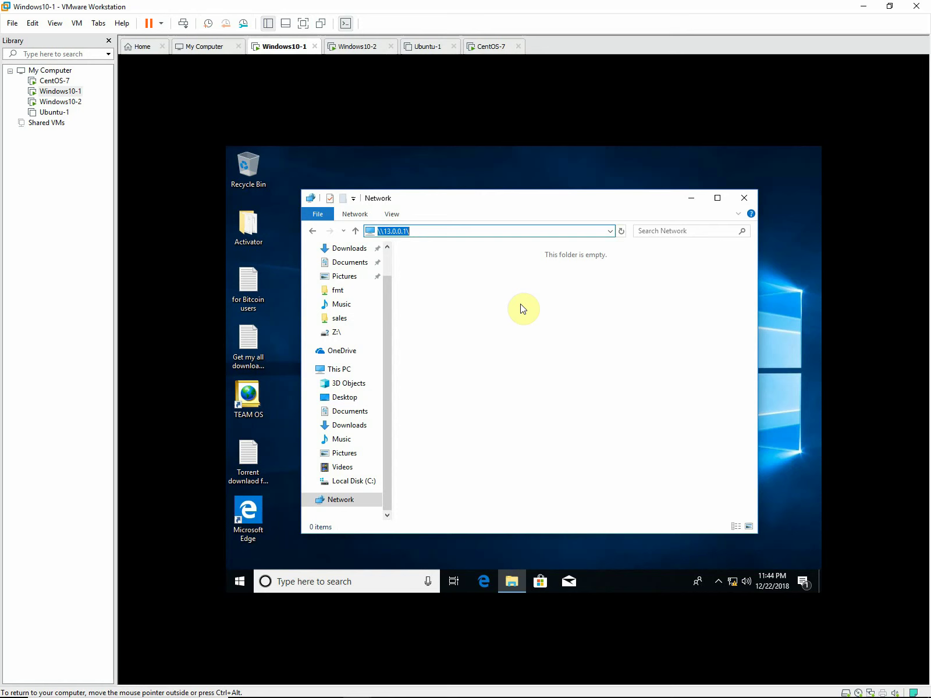
Retry the \\13.0.0.1\ address from the address bar history.
{"action": "left_click", "coordinate": [610, 232]}
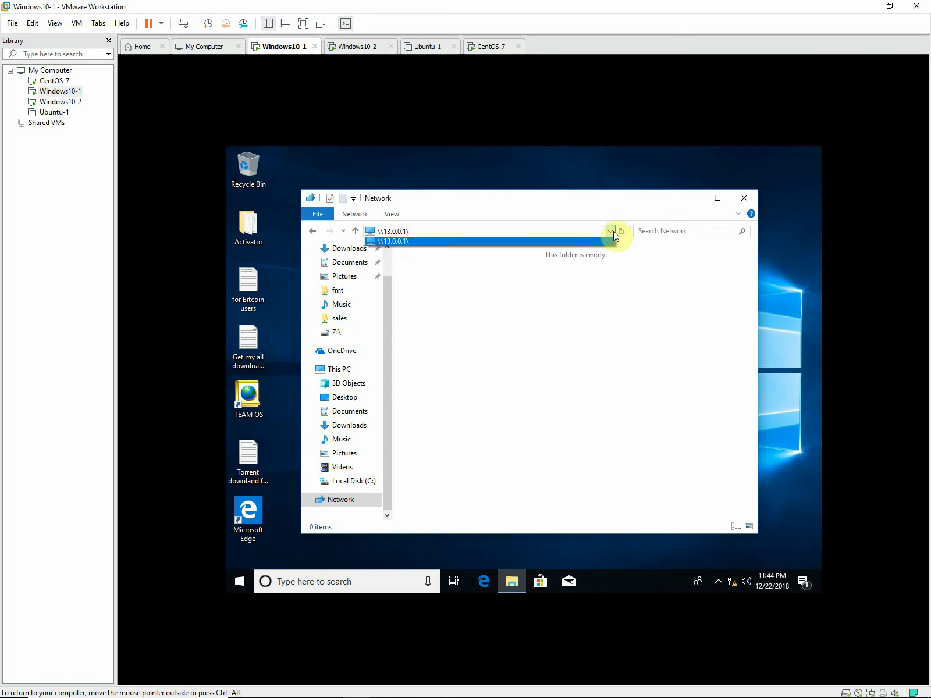
{"action": "left_click", "coordinate": [554, 243]}
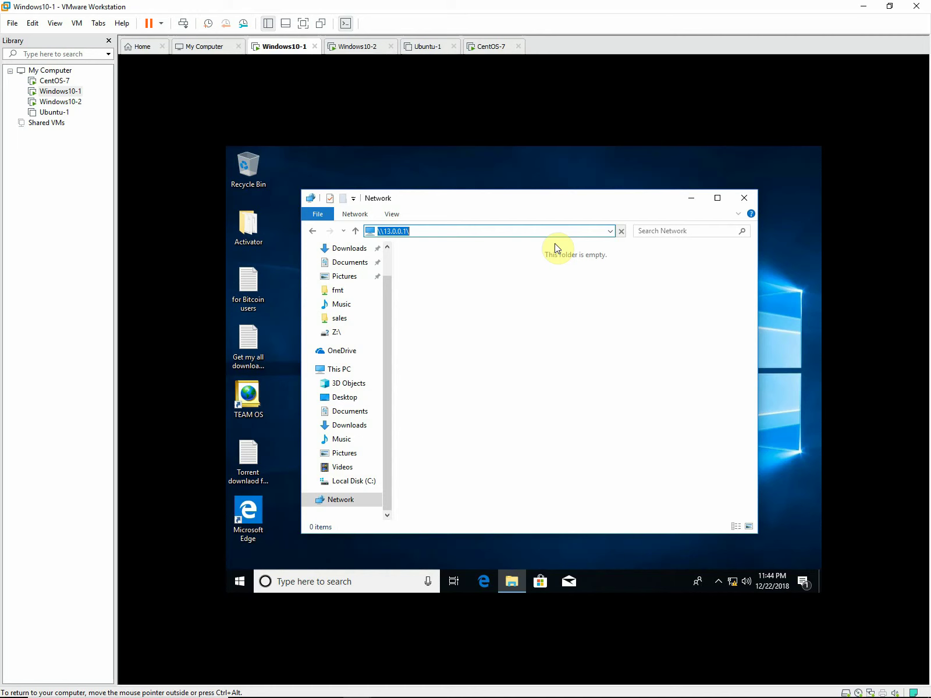
{"action": "left_click", "coordinate": [609, 232]}
Close the empty Network window and sign out of Windows10-1 via Ctrl+Alt+Del.
{"action": "left_click", "coordinate": [752, 196]}
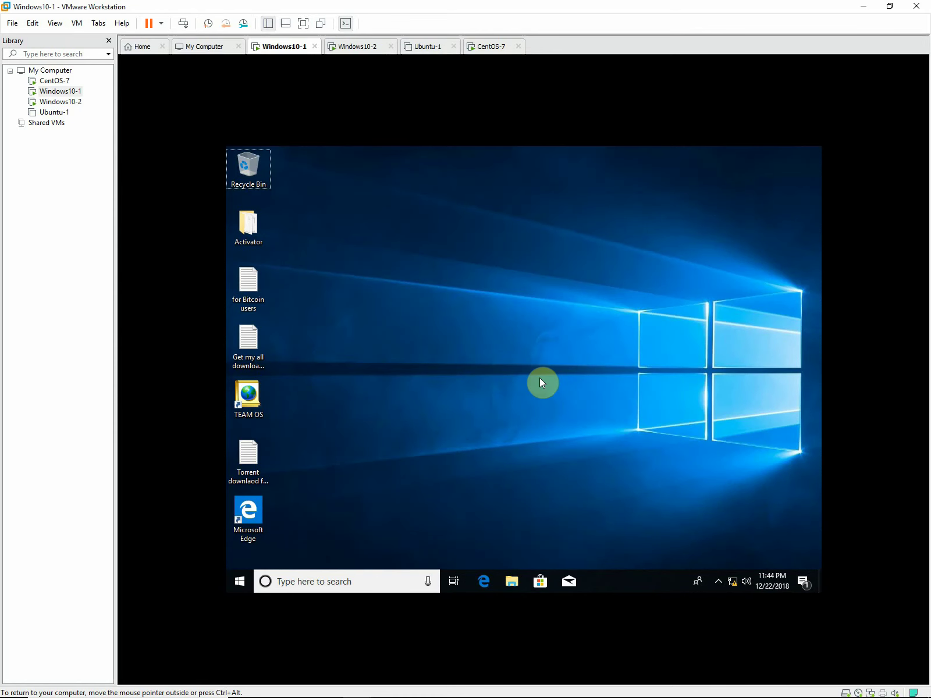
{"action": "key", "text": "ctrl+alt+Insert"}
{"action": "left_click", "coordinate": [488, 328]}
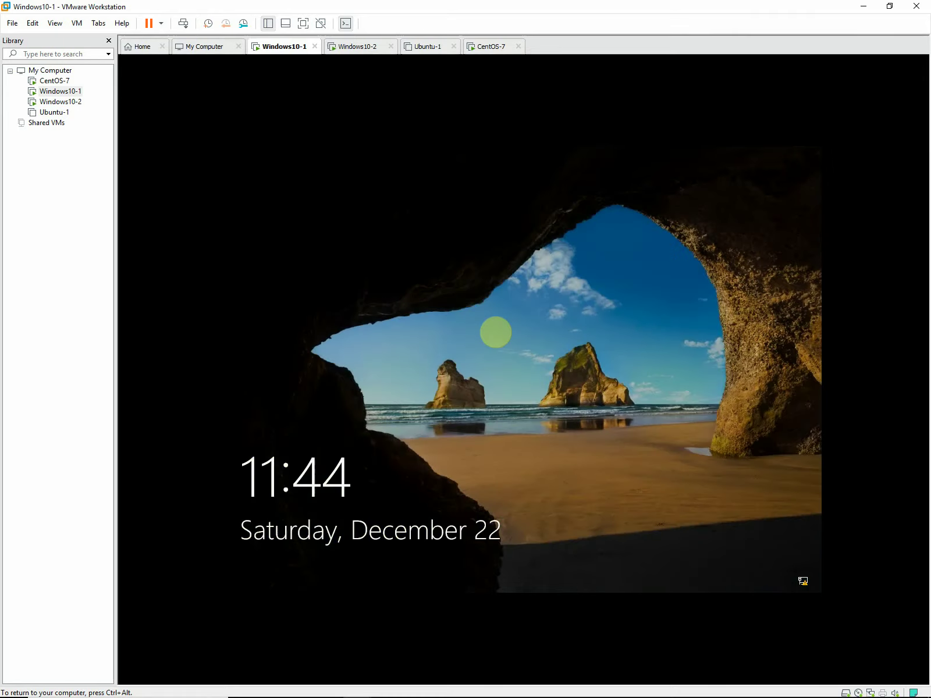
Sign back in to Windows10-1, close Windows10-2's Command Prompt, and return to Windows10-1.
{"action": "left_click", "coordinate": [549, 438]}
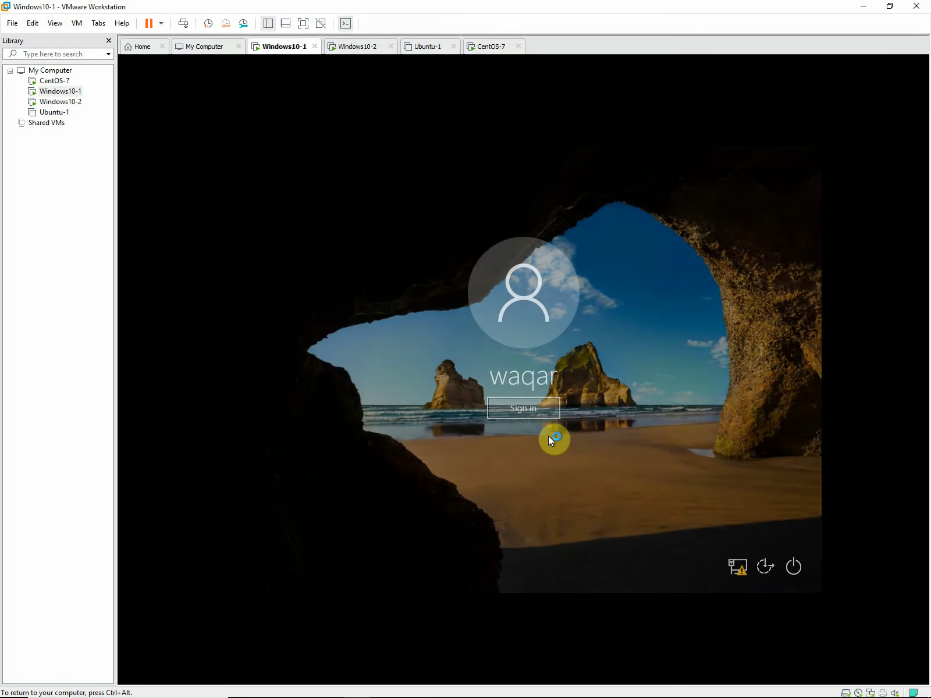
{"action": "left_click", "coordinate": [544, 416]}
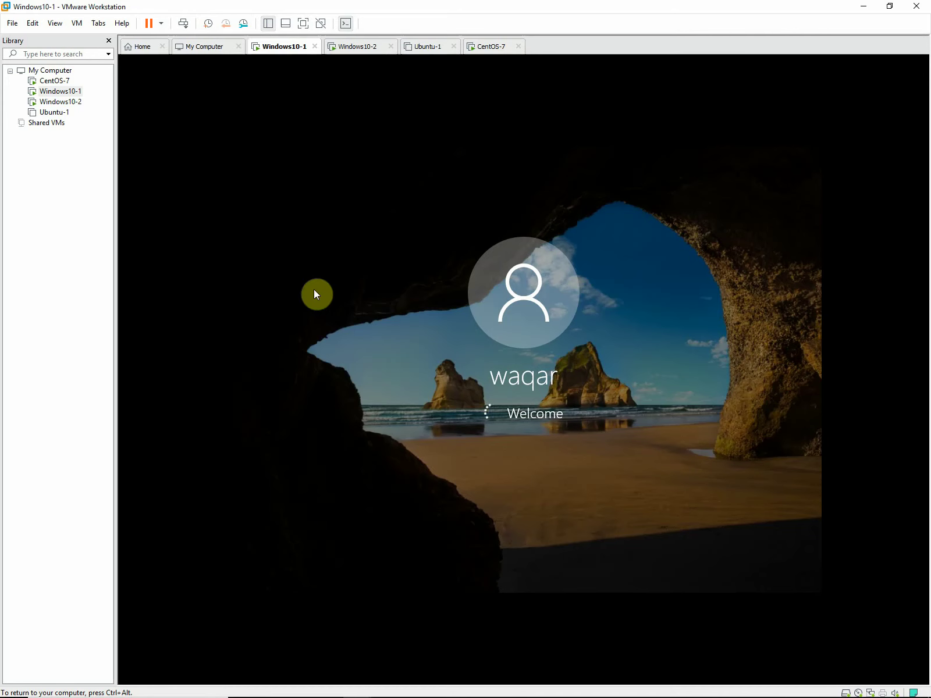
{"action": "left_click", "coordinate": [58, 102]}
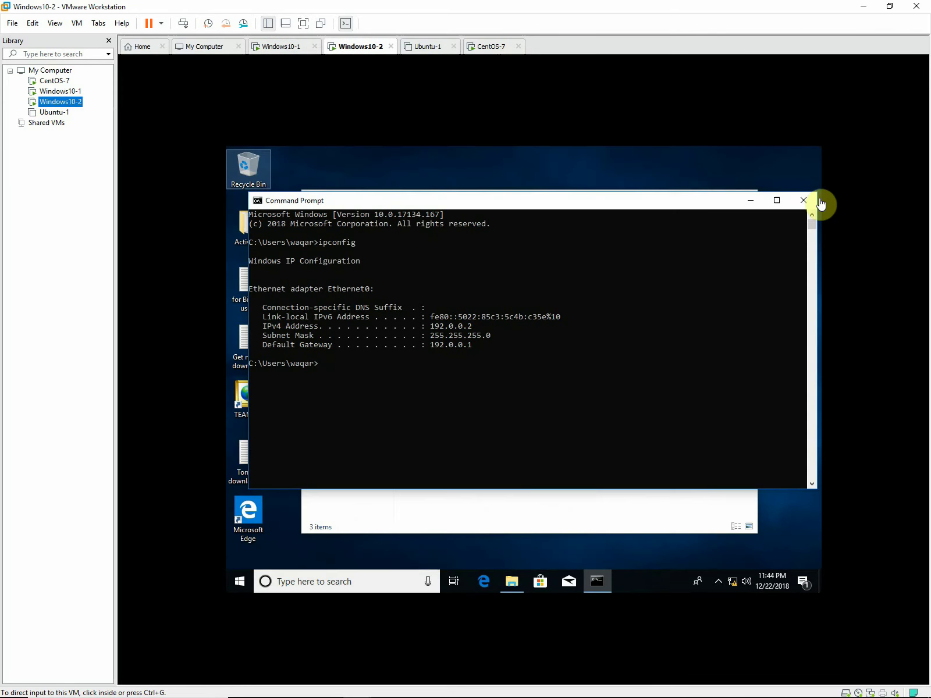
{"action": "left_click", "coordinate": [810, 200]}
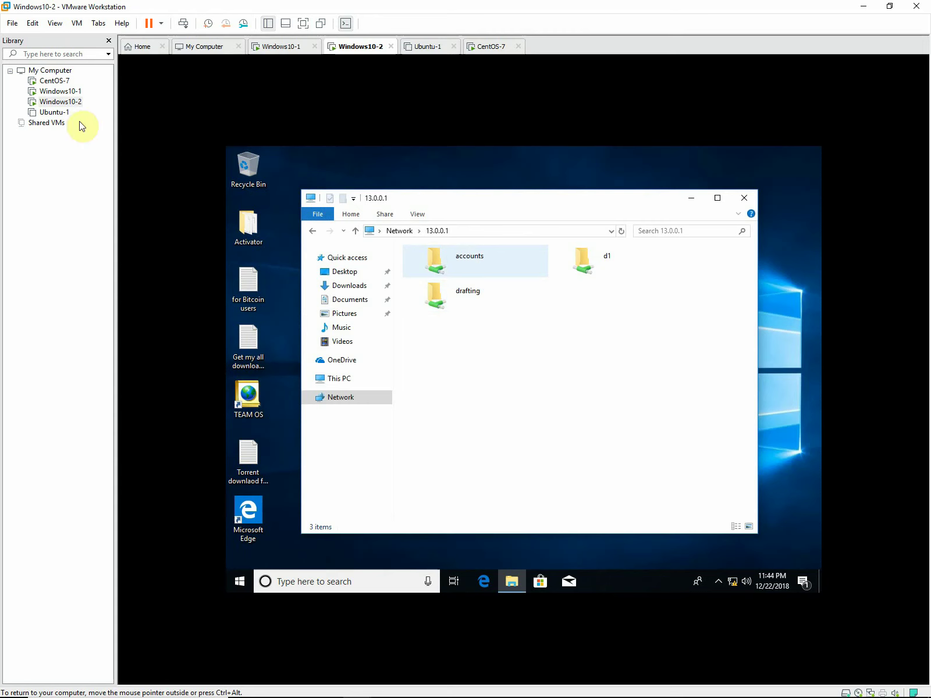
{"action": "left_click", "coordinate": [64, 92]}
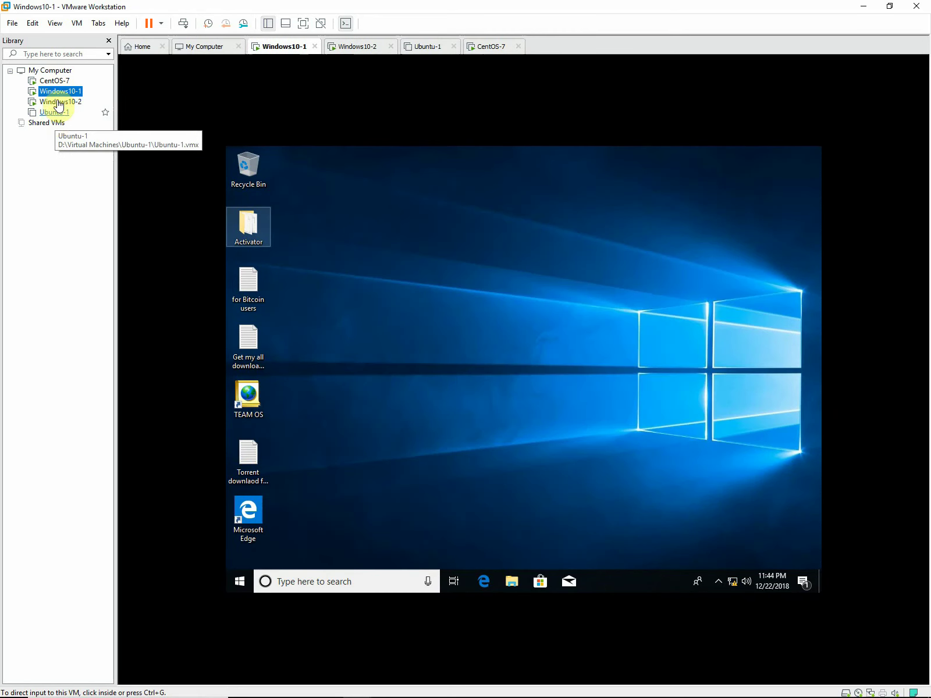
Open \\13.0.0.1\ from File Explorer's Network view and sign in with a user name and password.
{"action": "left_click", "coordinate": [298, 406]}
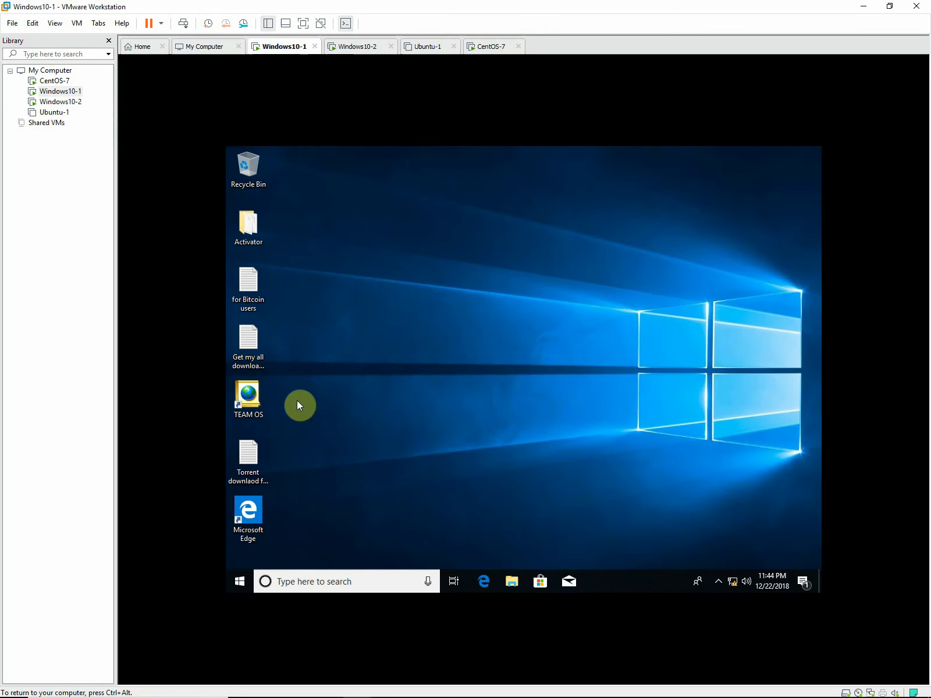
{"action": "left_click", "coordinate": [515, 582]}
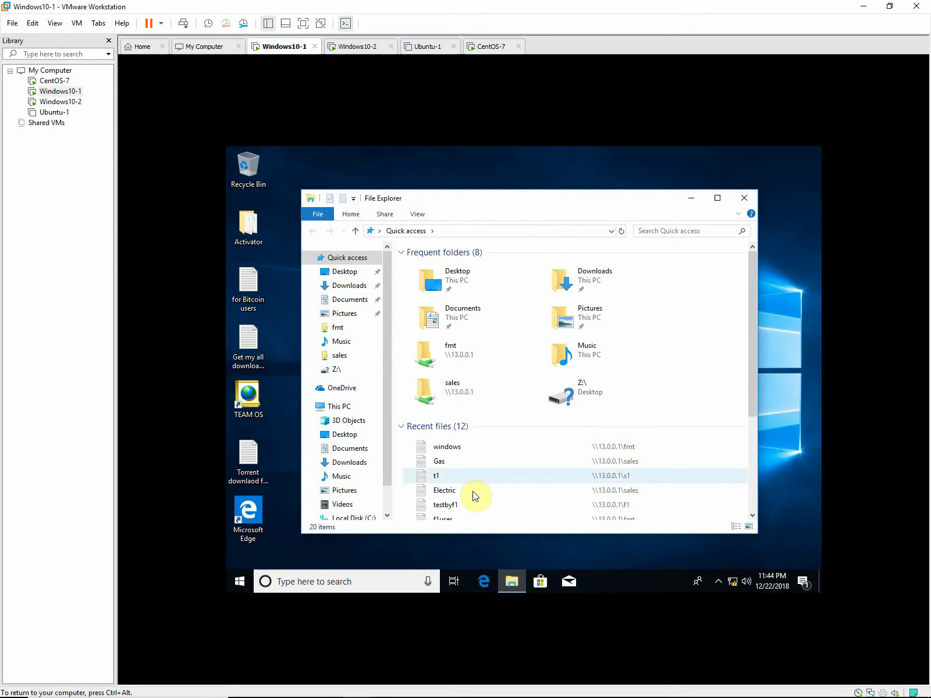
{"action": "left_click_drag", "start_coordinate": [385, 475], "coordinate": [340, 514]}
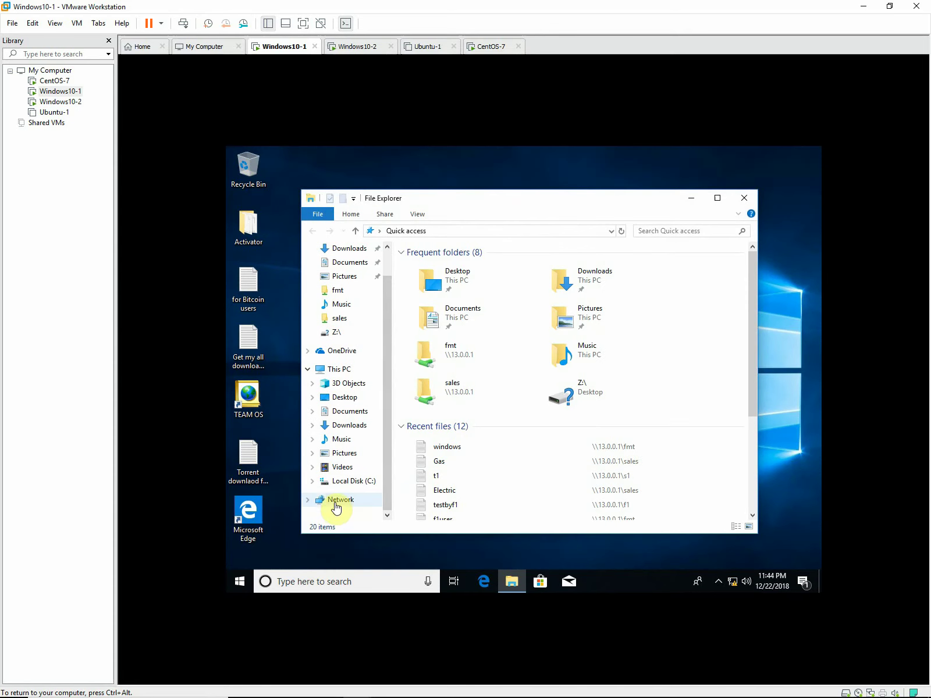
{"action": "left_click", "coordinate": [336, 499]}
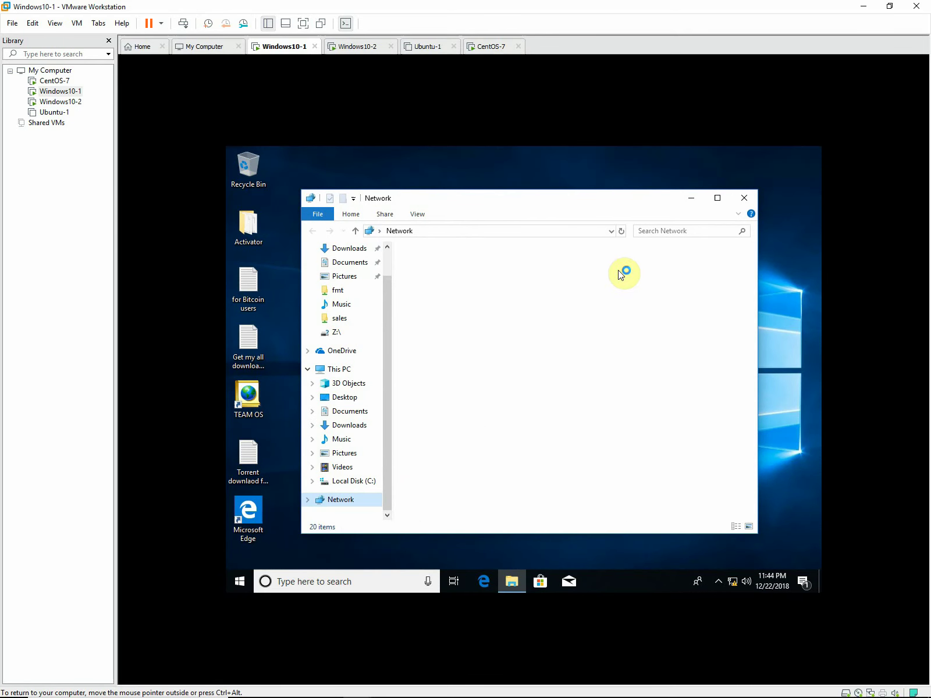
{"action": "left_click", "coordinate": [610, 231]}
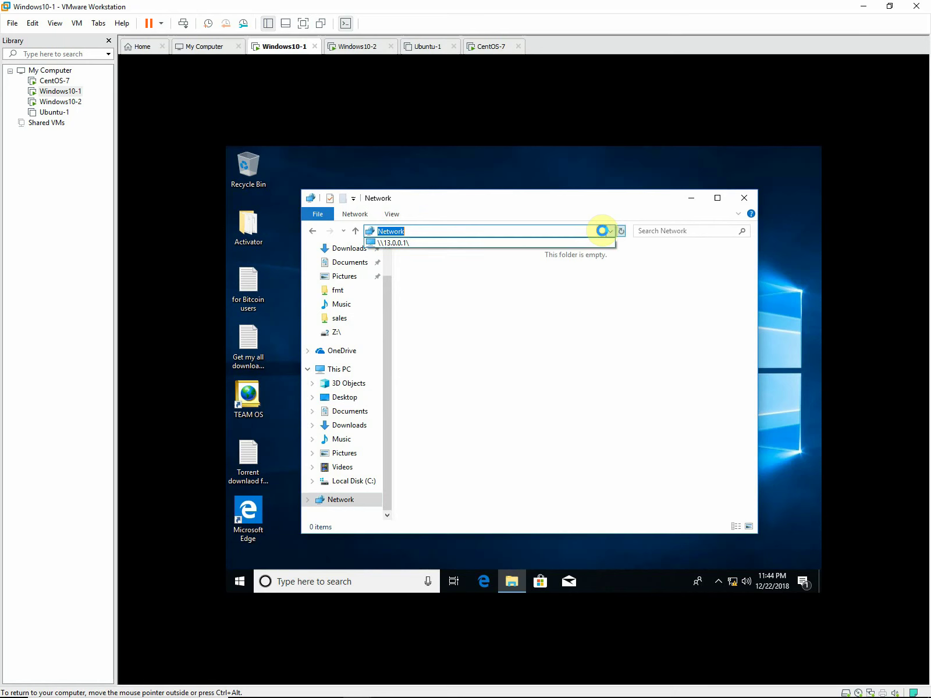
{"action": "left_click", "coordinate": [511, 243]}
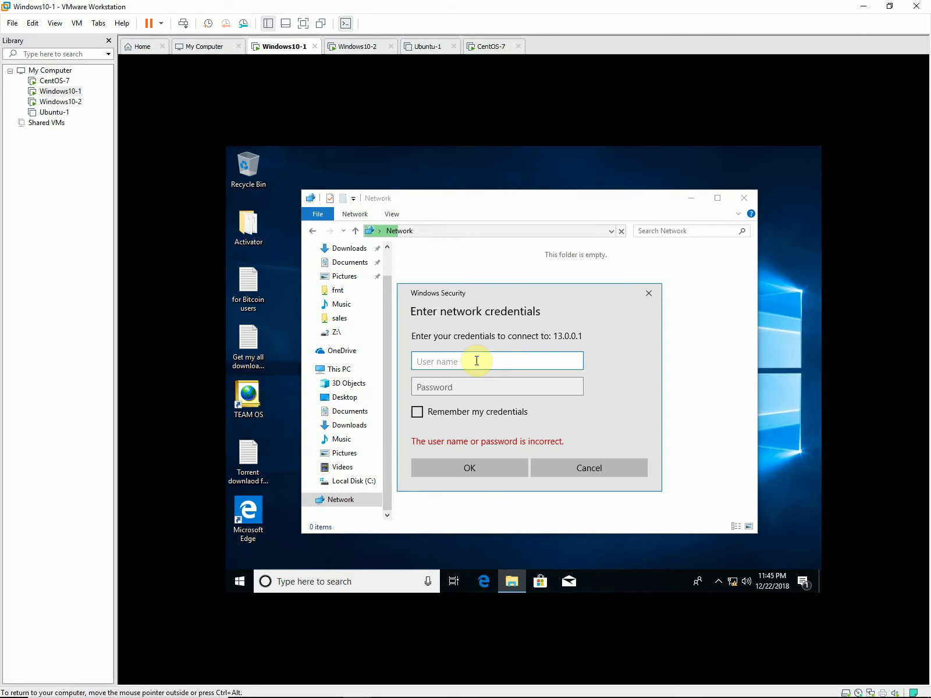
{"action": "type", "text": "ac1"}
{"action": "left_click", "coordinate": [470, 390]}
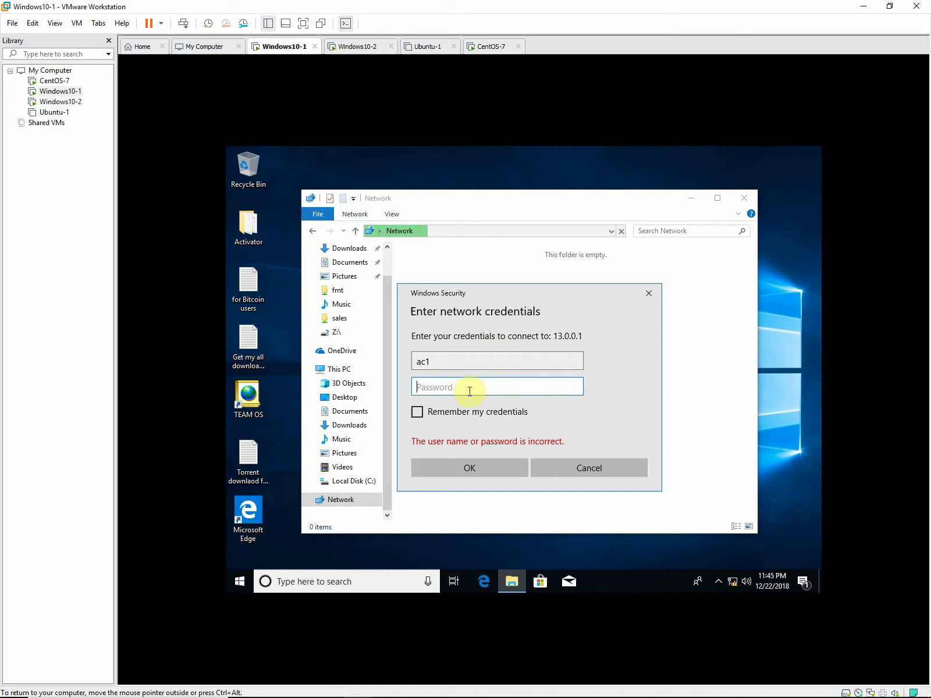
{"action": "type", "text": "1234"}
{"action": "key", "text": "Return"}
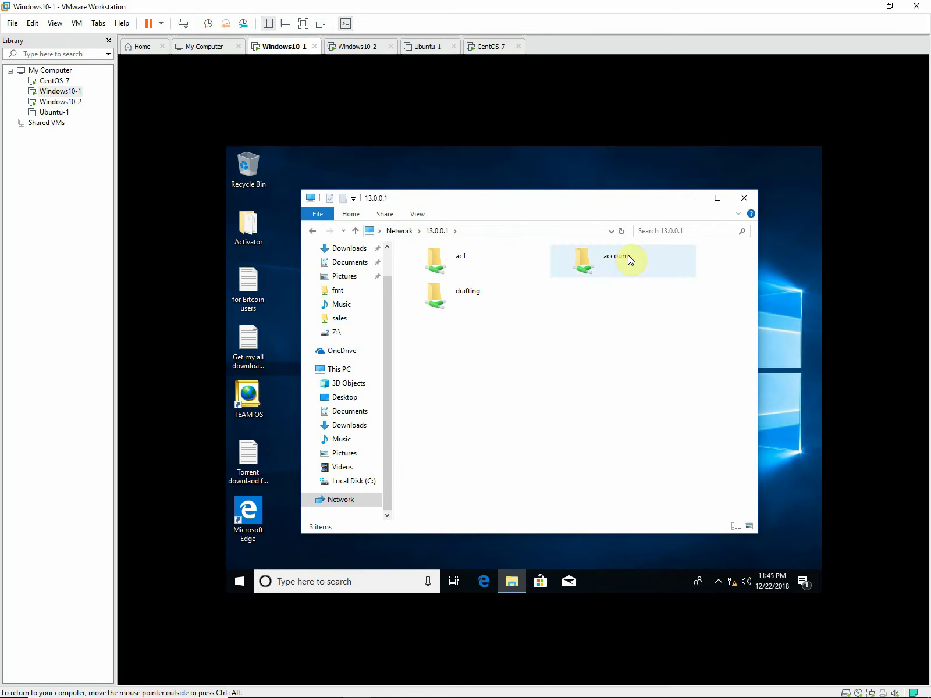
Try the drafting share, cancel the denied login, and open the empty accounts share.
{"action": "double_click", "coordinate": [440, 297]}
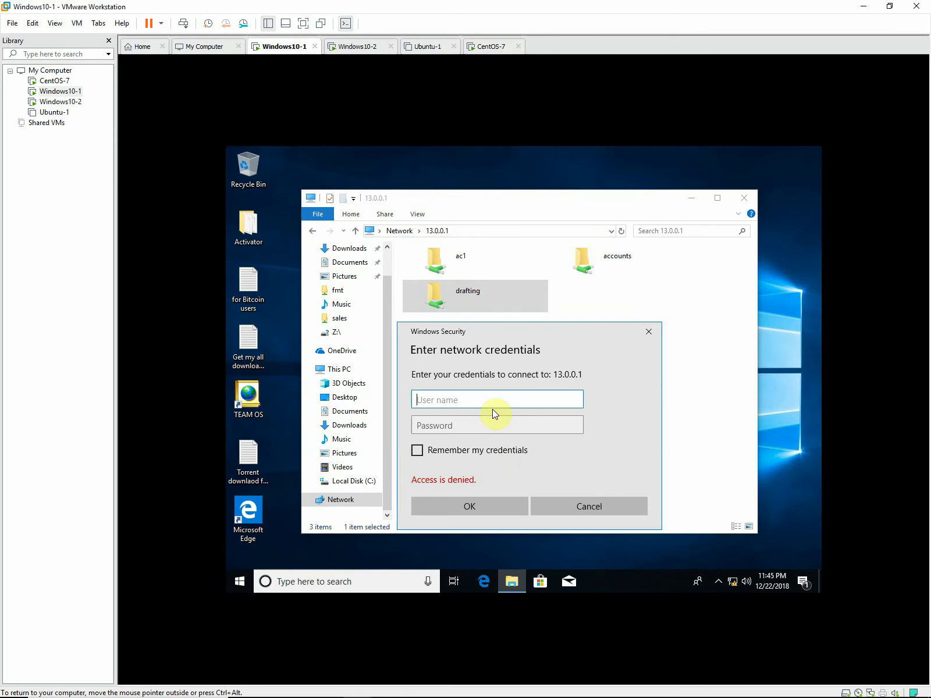
{"action": "left_click", "coordinate": [577, 512]}
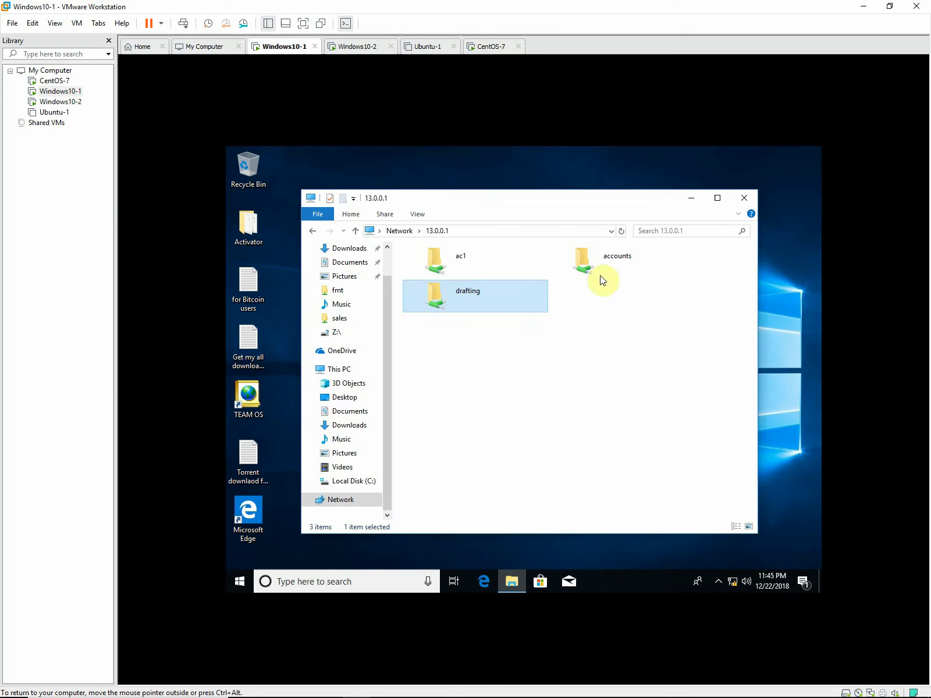
{"action": "double_click", "coordinate": [586, 258]}
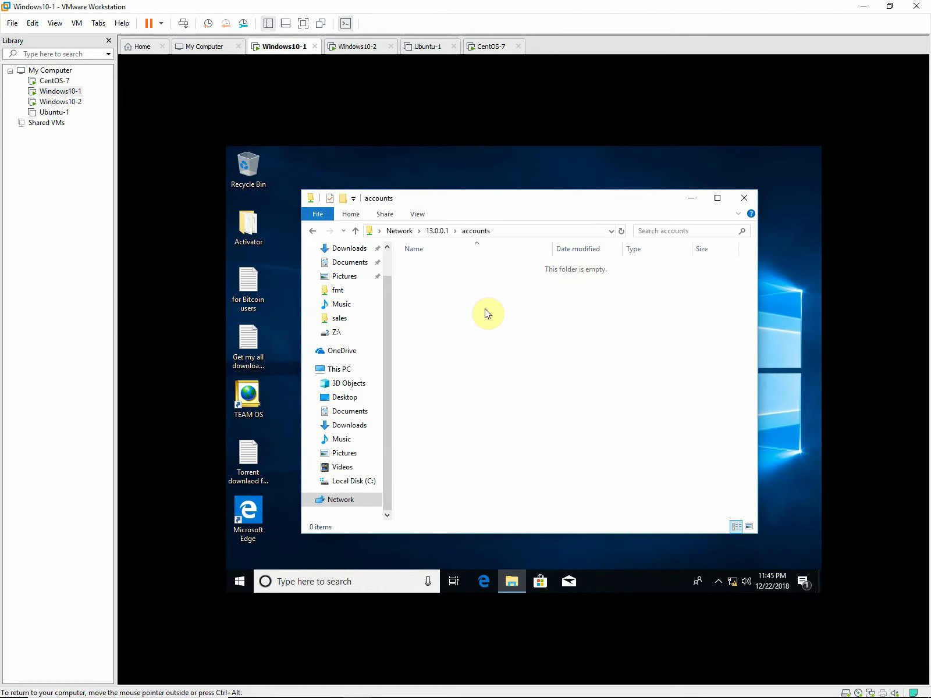